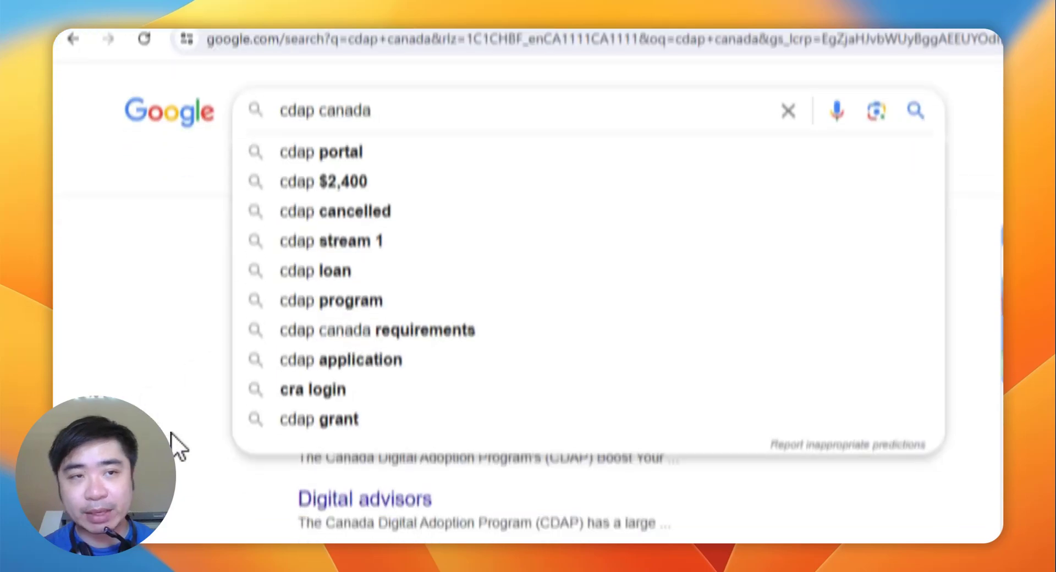
Step: Dismiss the search suggestions to reveal the 'cdap canada' results
click(175, 497)
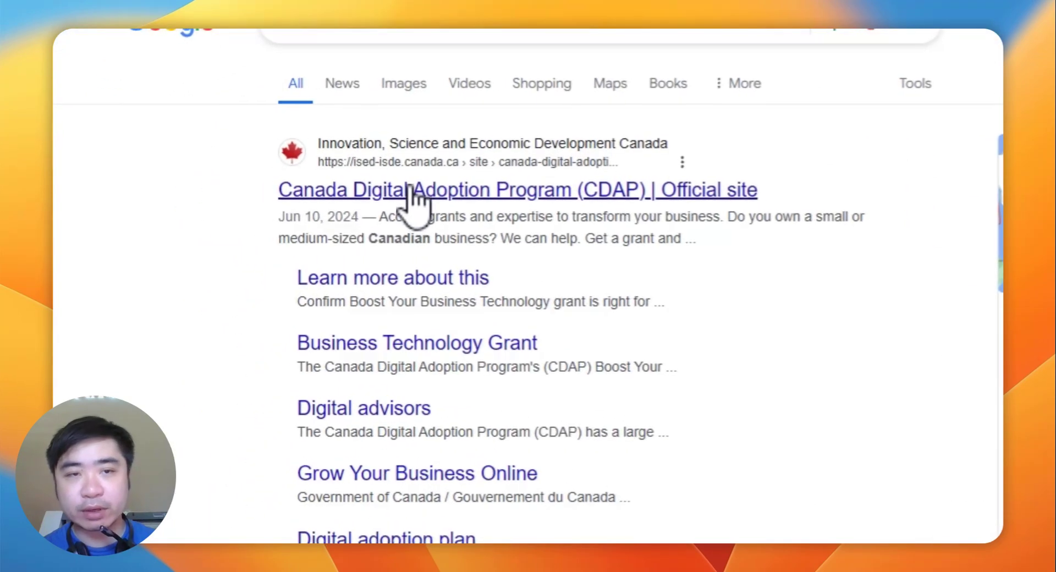
Step: Open the official CDAP site and go to its Grow Your Business Online Grant page
click(373, 189)
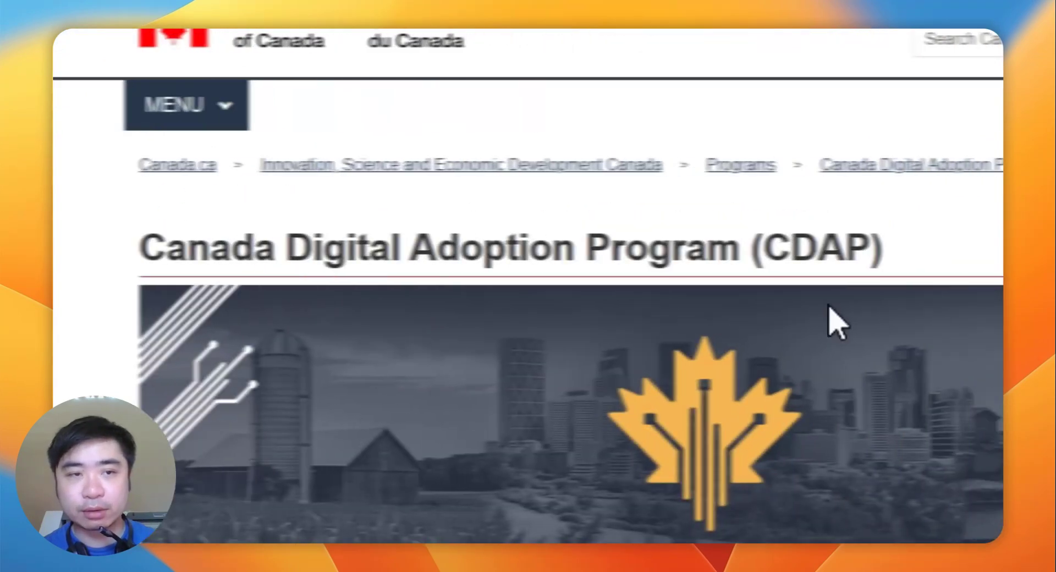
scroll(835, 324, down, 15)
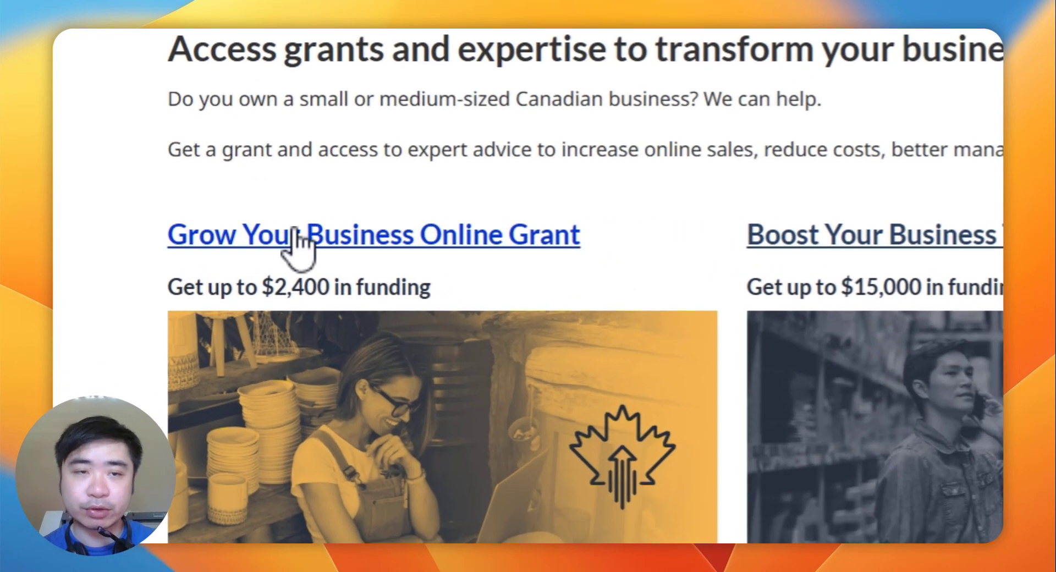
click(306, 226)
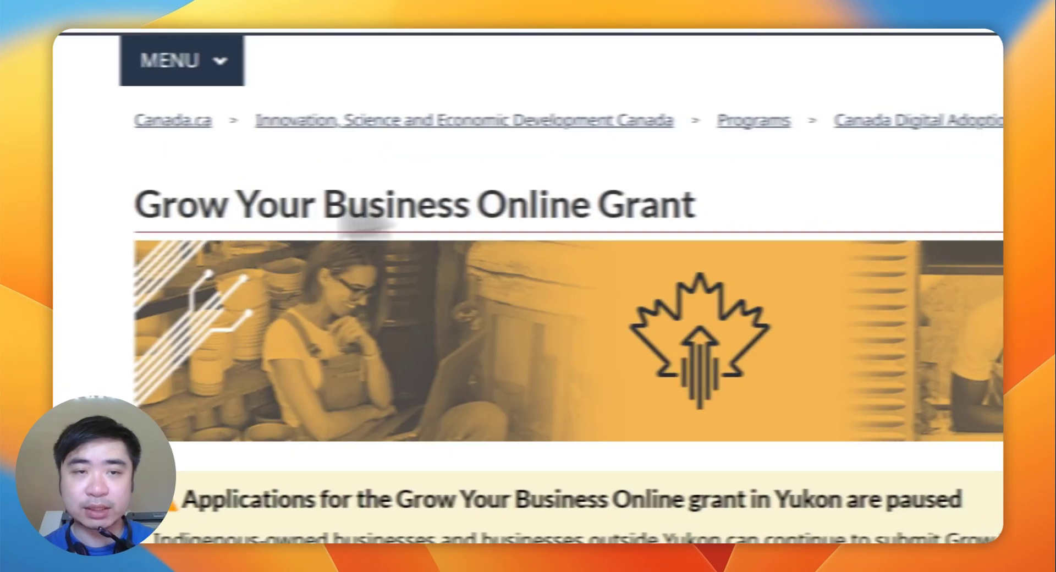
scroll(349, 432, down, 5)
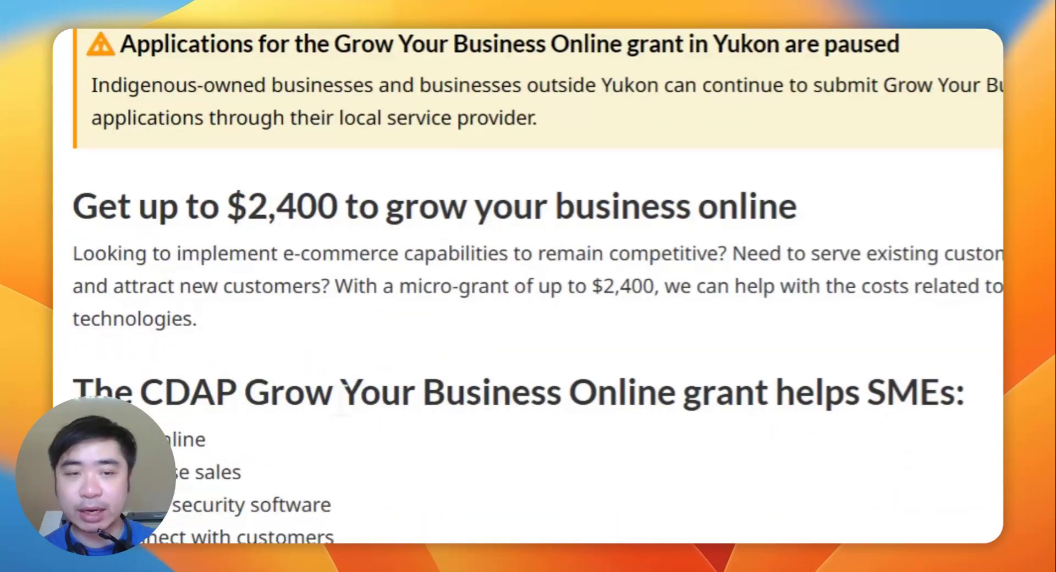
scroll(346, 428, down, 3)
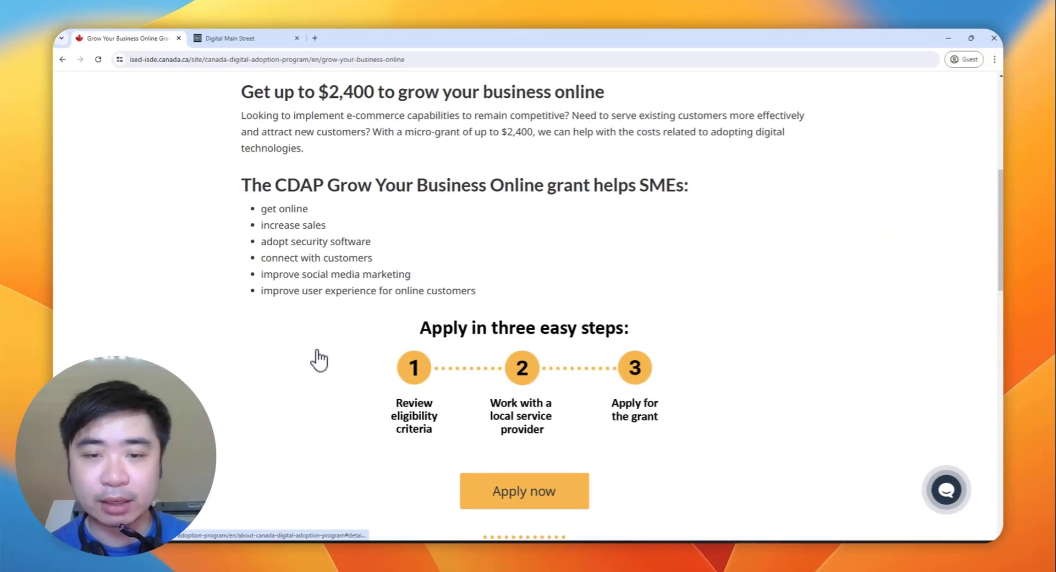
scroll(412, 352, down, 3)
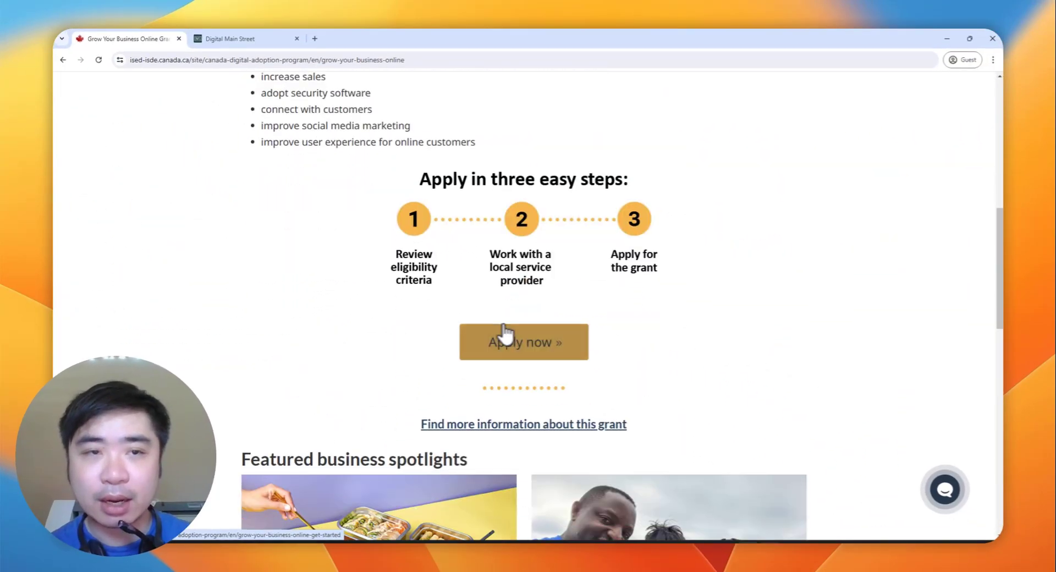
Step: Preview the grant's get-started page, then return to the Grow Your Business Online page
click(566, 352)
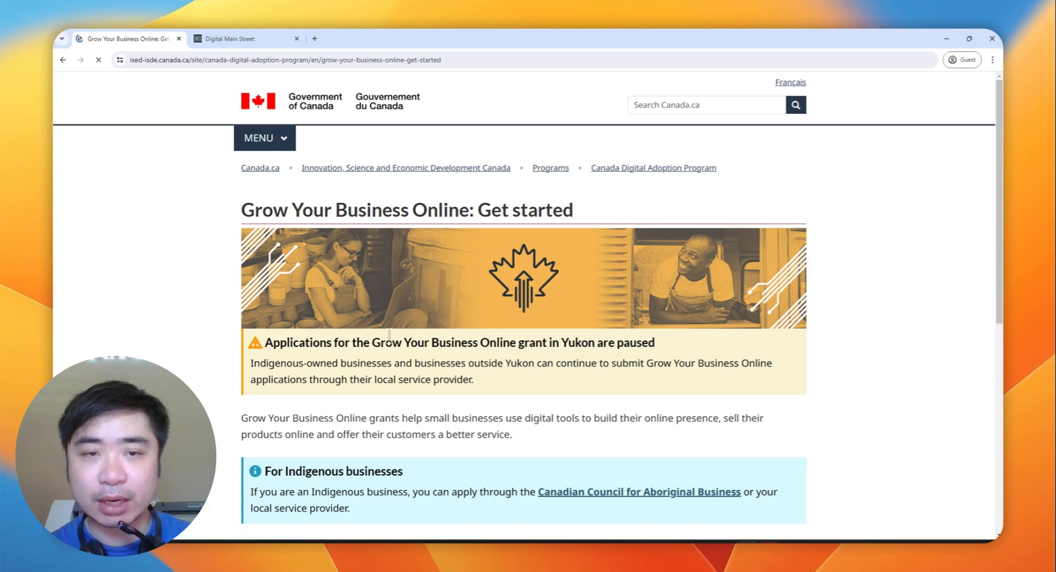
scroll(391, 337, down, 5)
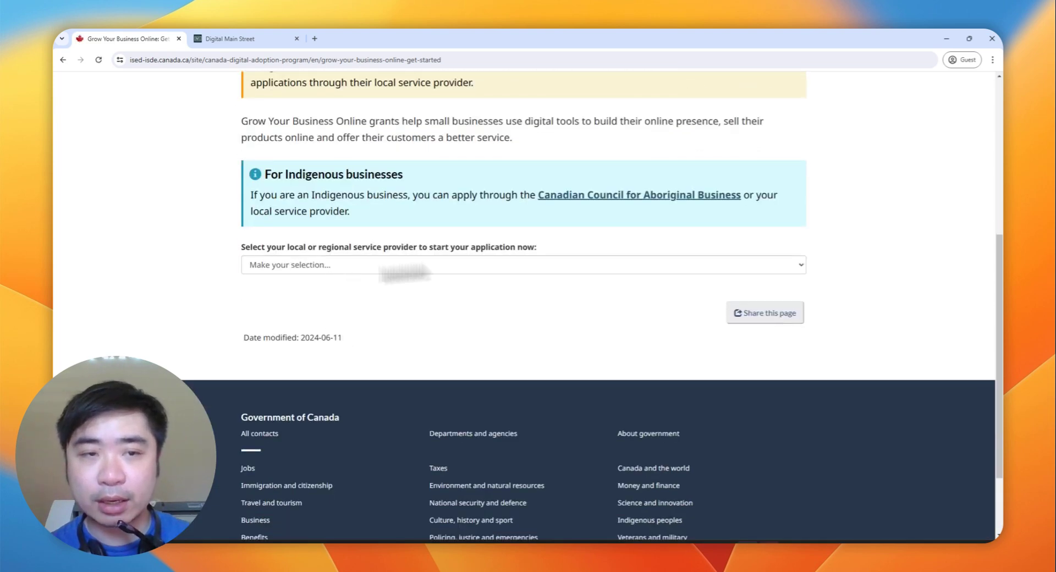
scroll(407, 265, up, 5)
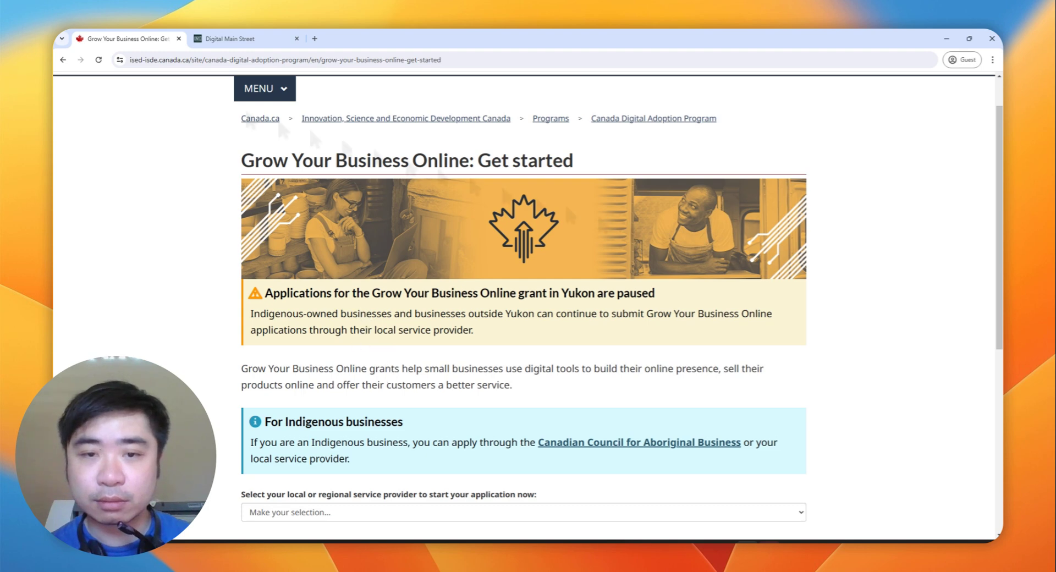
click(63, 60)
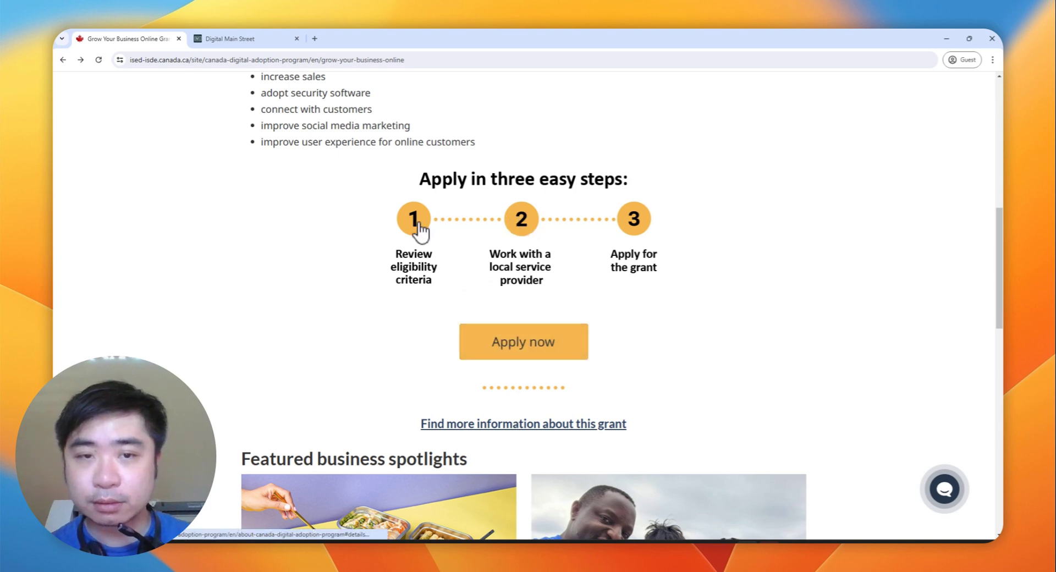
Step: Review the CDAP eligibility criteria page
click(637, 229)
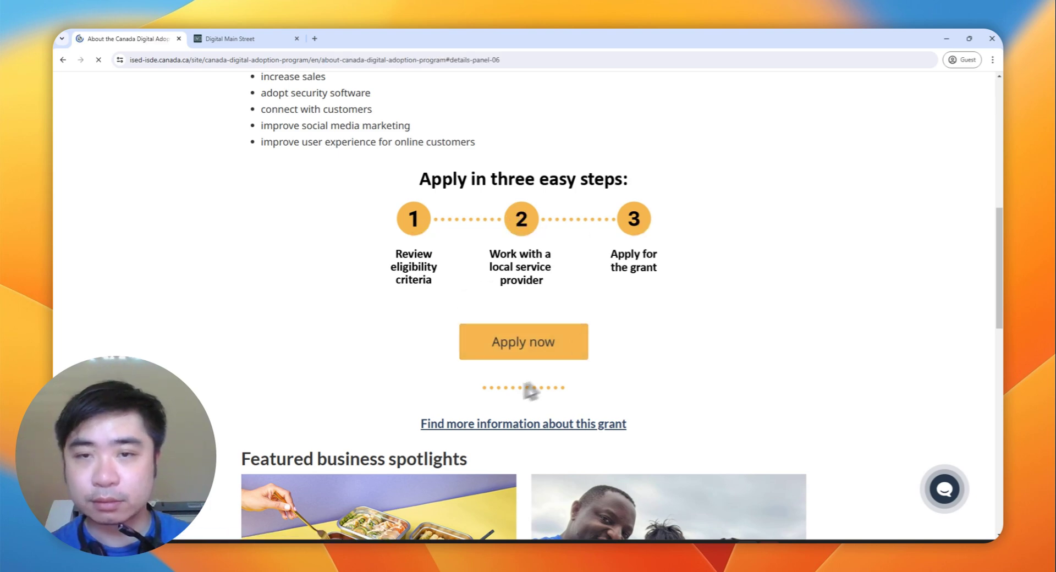
scroll(425, 358, down, 10)
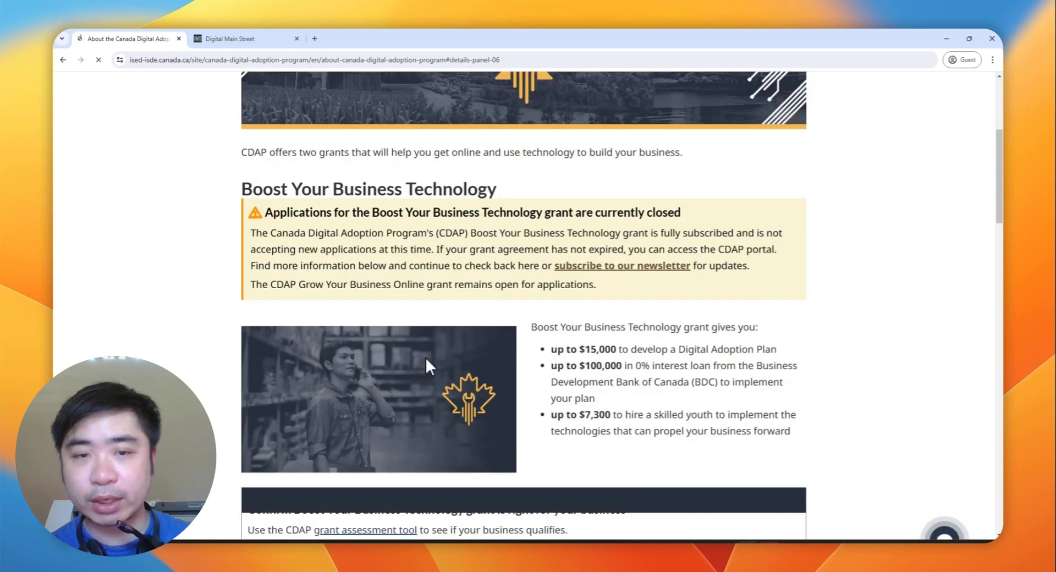
scroll(423, 360, down, 3)
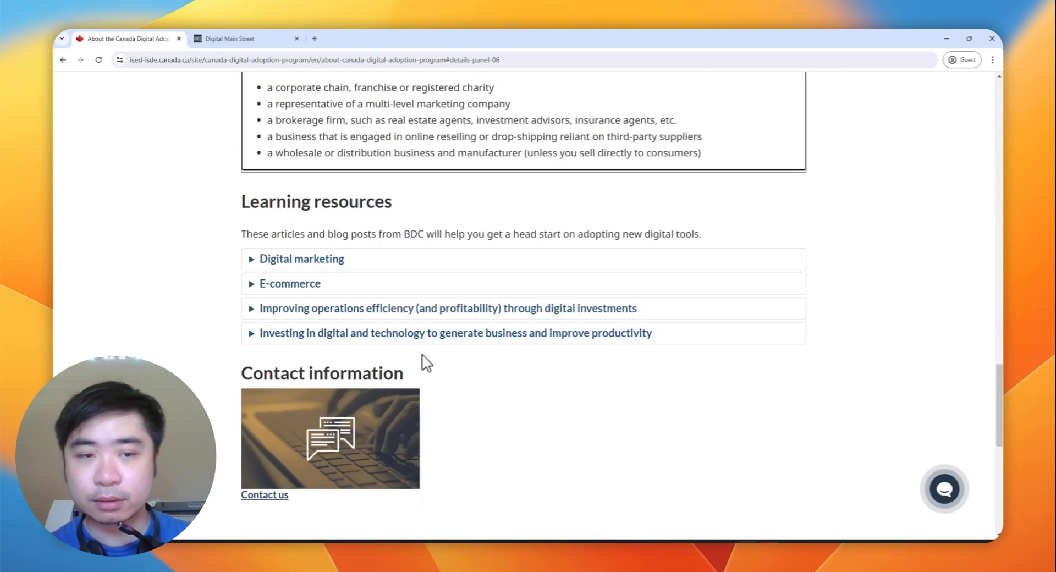
scroll(421, 359, up, 7)
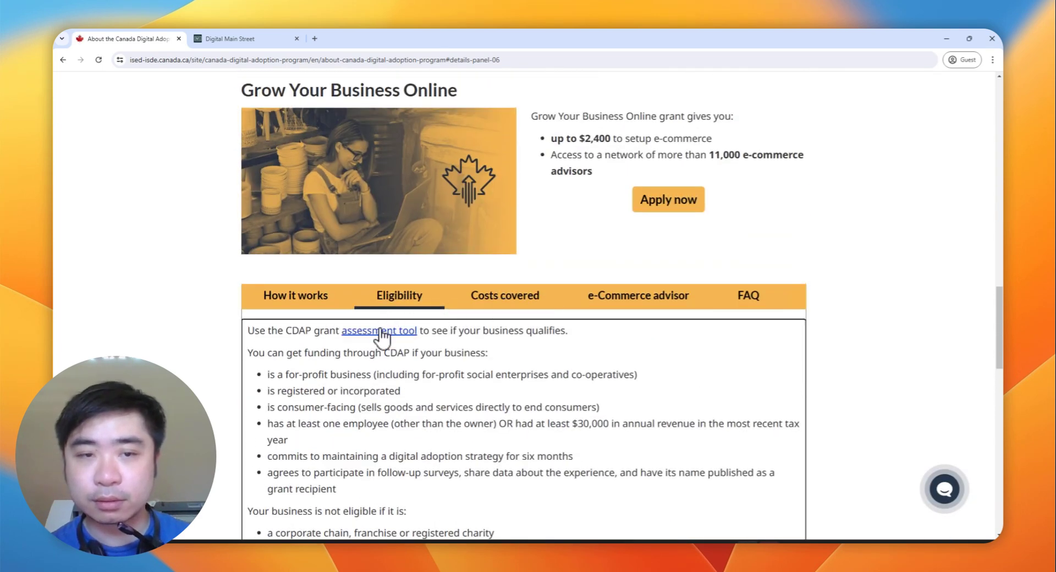
Step: On the get-started page, choose British Columbia and open the Small Business BC provider
click(675, 201)
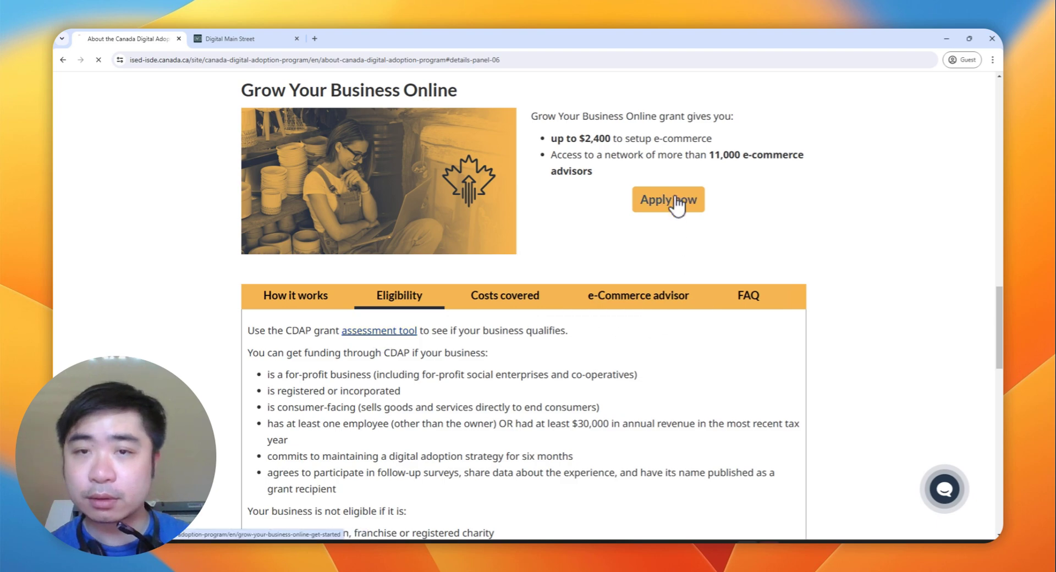
scroll(323, 394, down, 3)
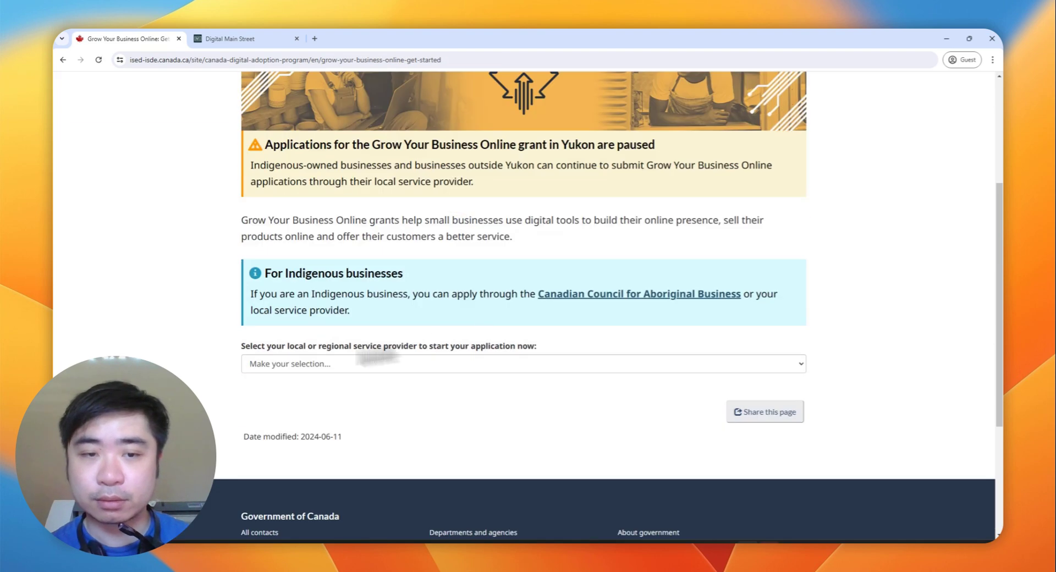
click(321, 365)
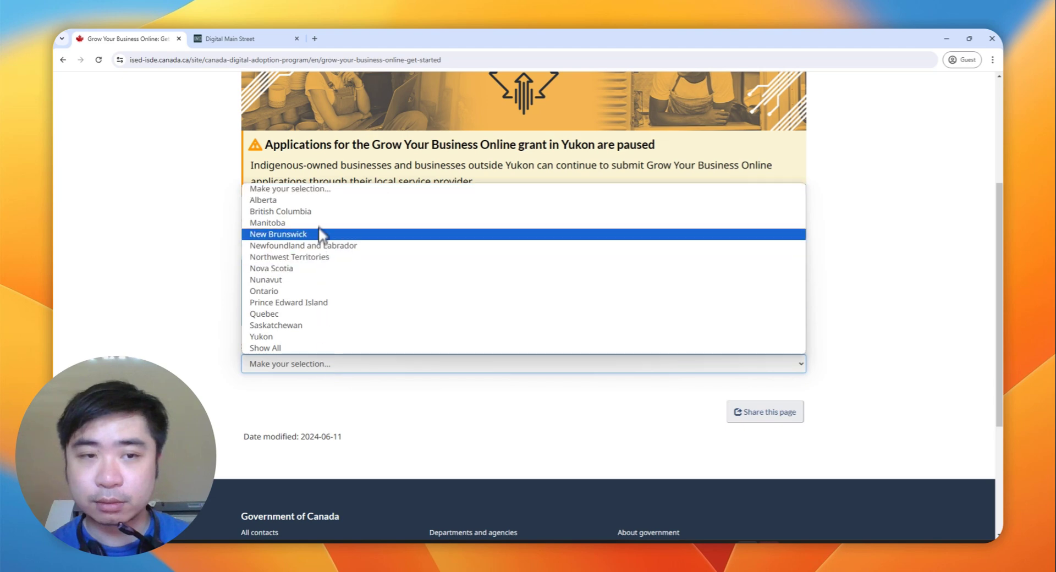
click(322, 212)
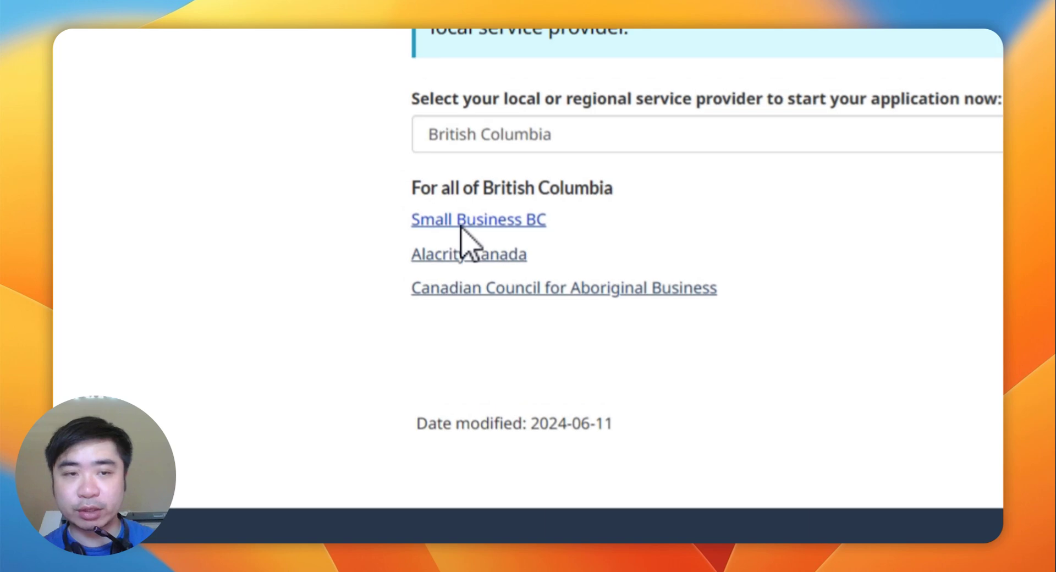
click(463, 236)
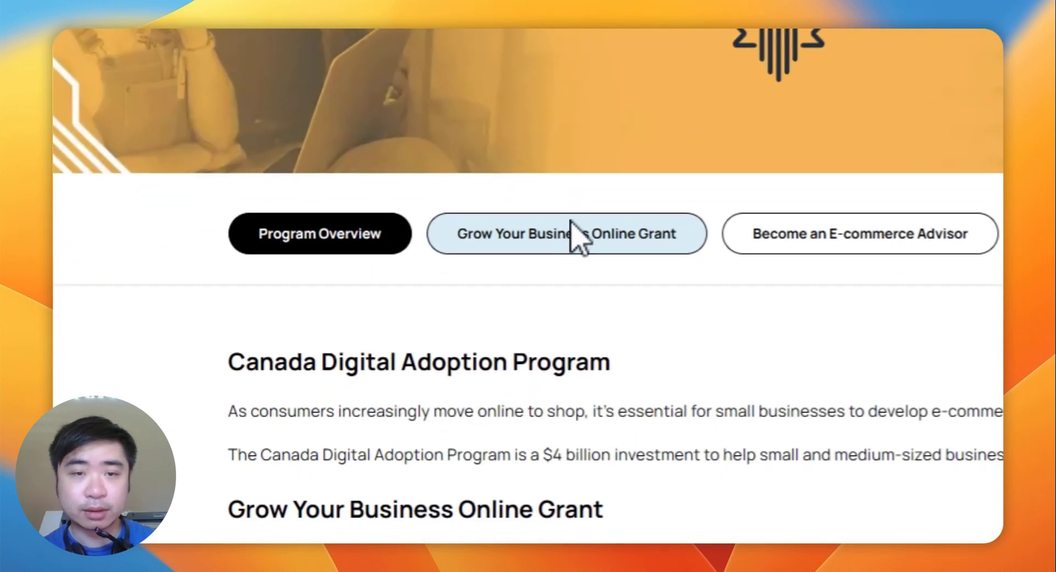
Step: Show Small Business BC's Grow Your Business Online Grant details and follow Apply Now to Digital Main Street
click(559, 238)
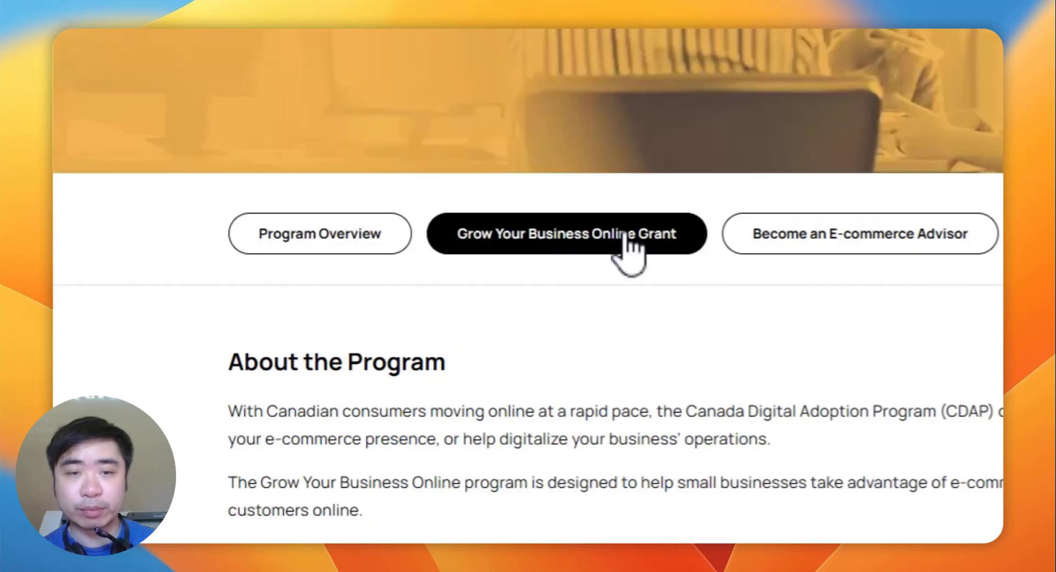
scroll(627, 253, down, 6)
scroll(454, 263, down, 15)
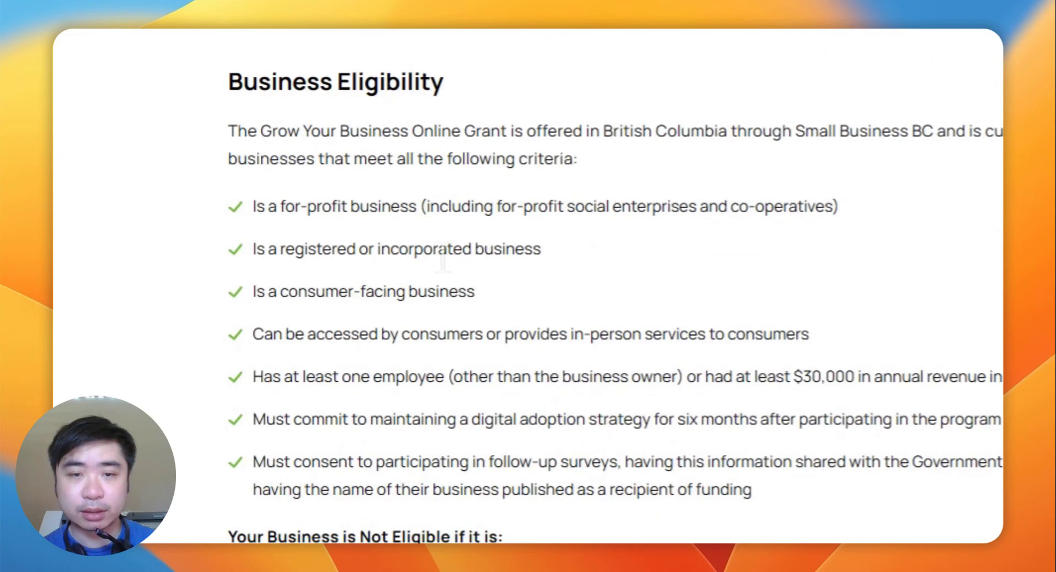
scroll(748, 286, up, 4)
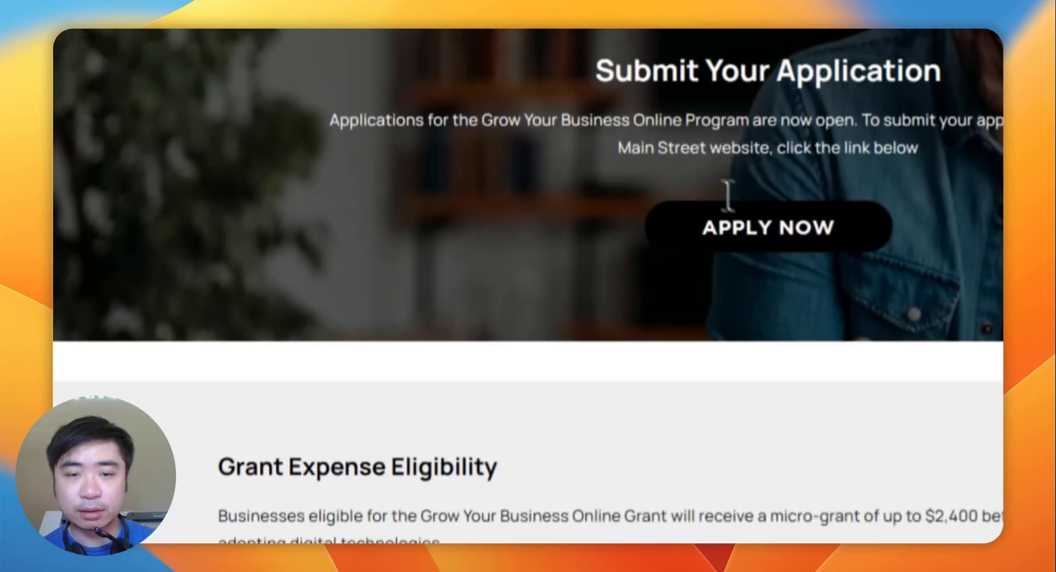
click(715, 258)
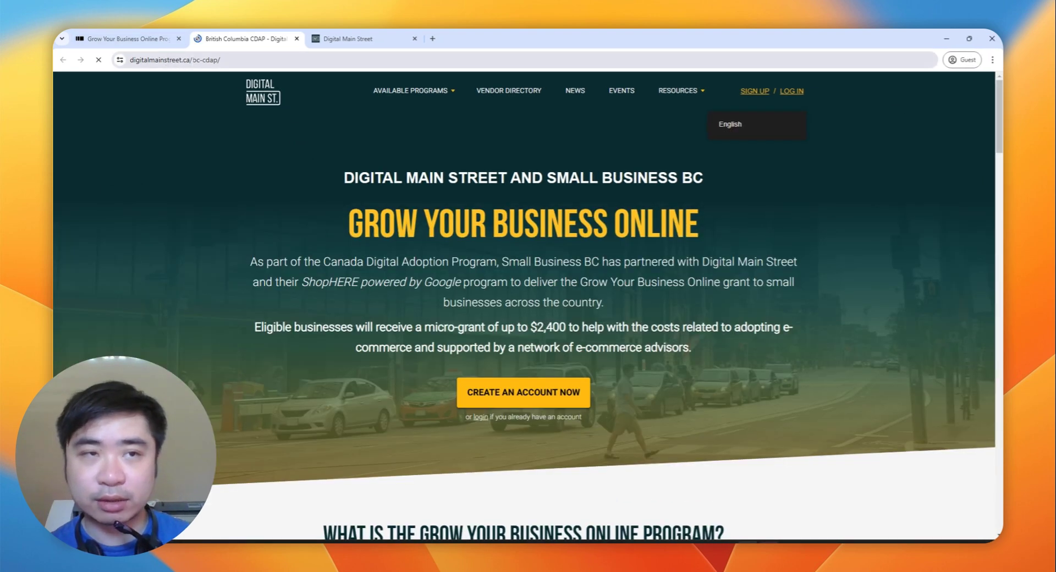
drag(191, 60, 137, 59)
click(212, 204)
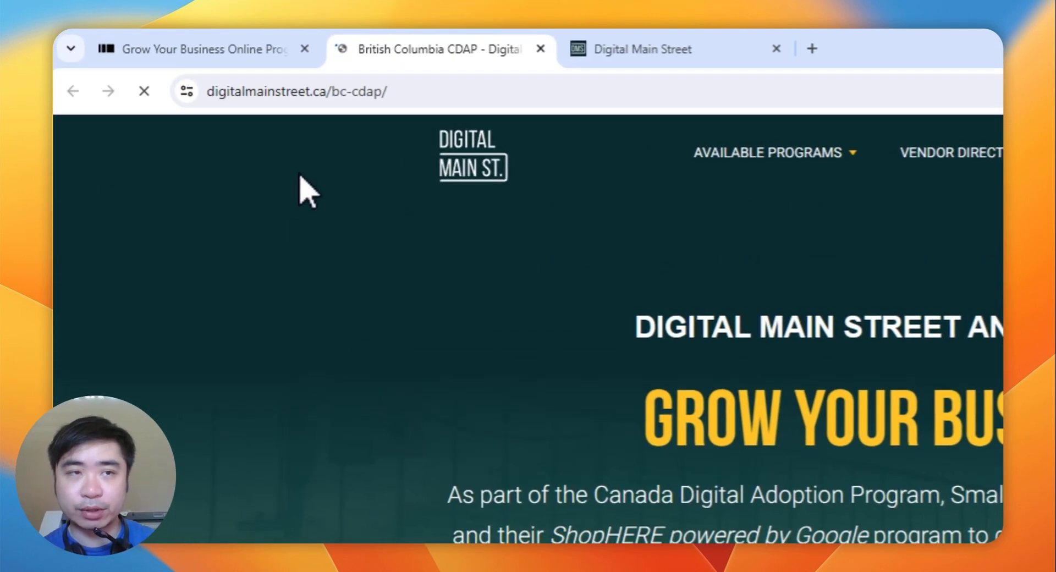
click(319, 91)
click(419, 96)
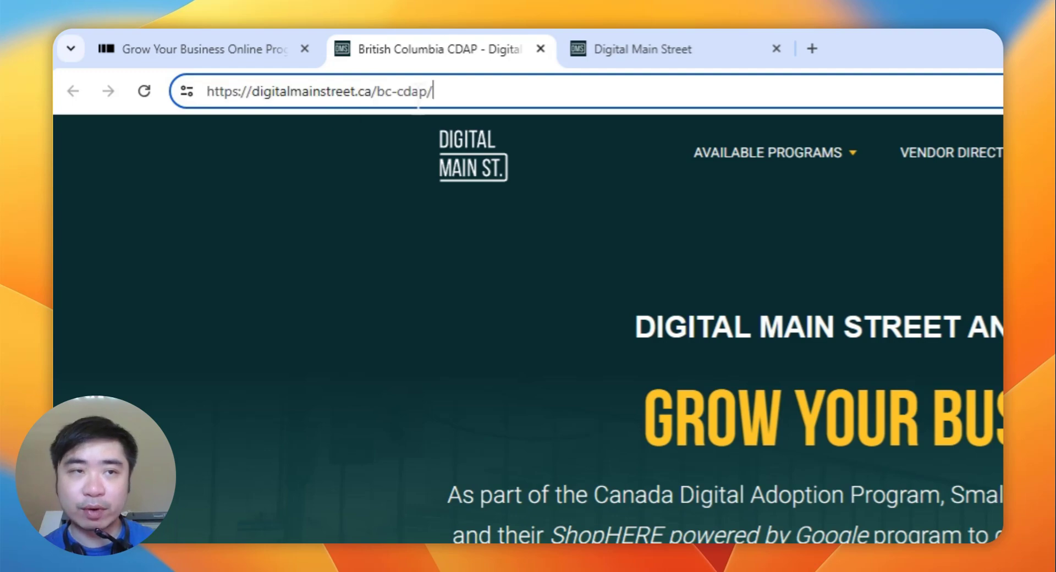
drag(500, 96, 218, 96)
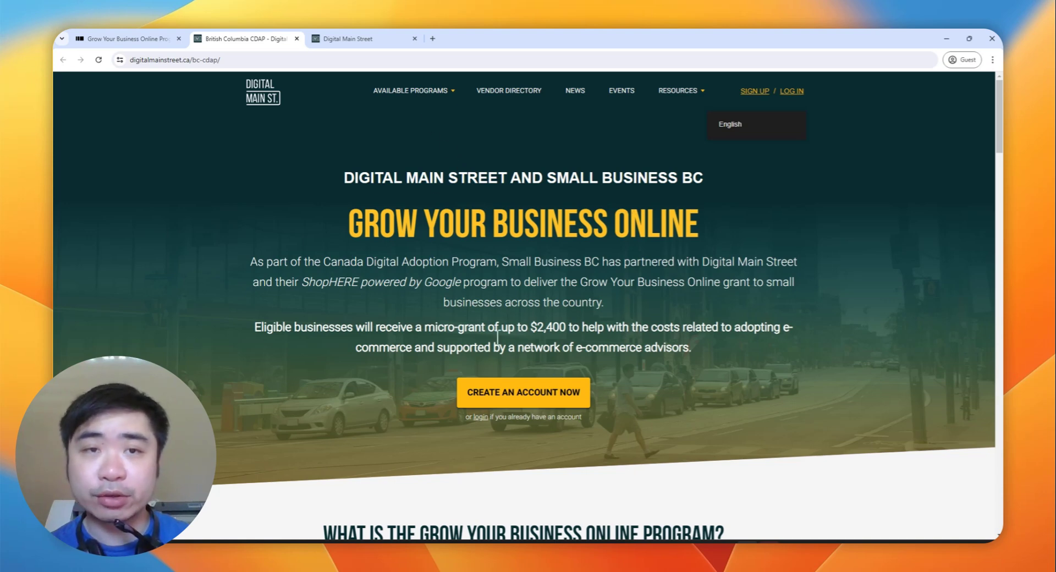
Step: Open the account registration form and enter the applicant's first and last name
click(517, 392)
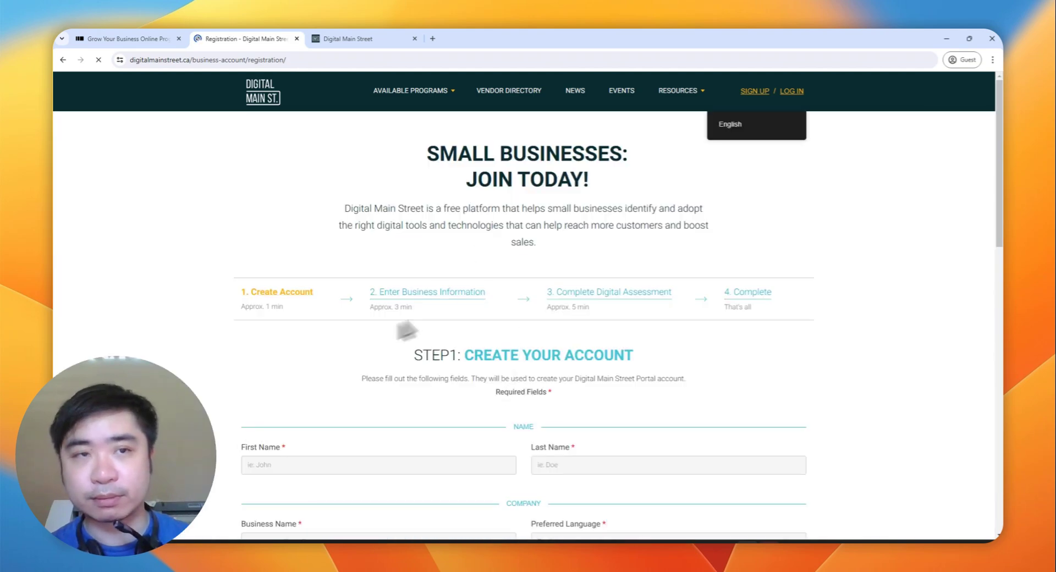
scroll(440, 302, down, 3)
click(397, 278)
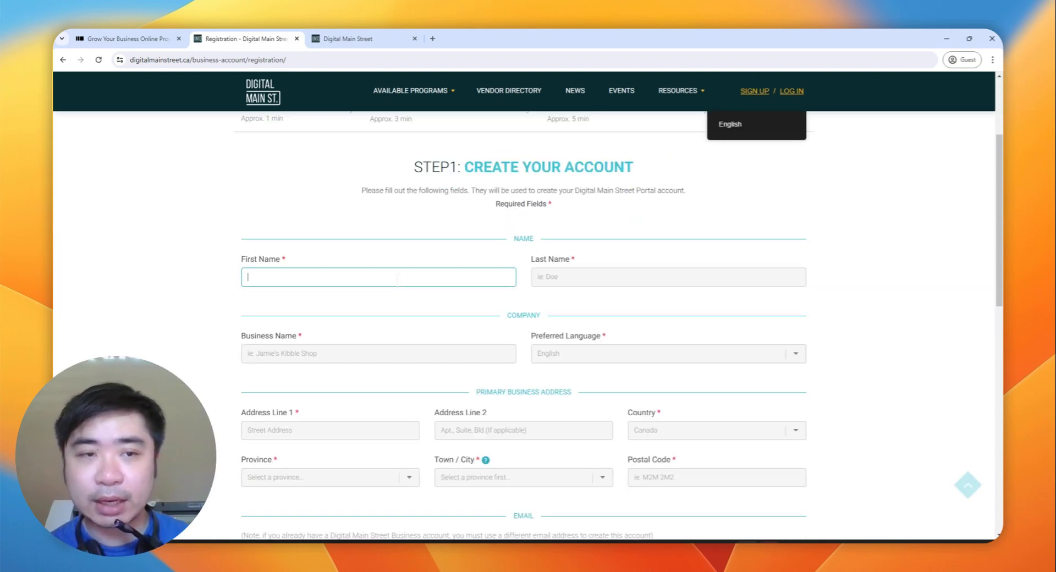
text(Valor)
key(Tab)
text(P)
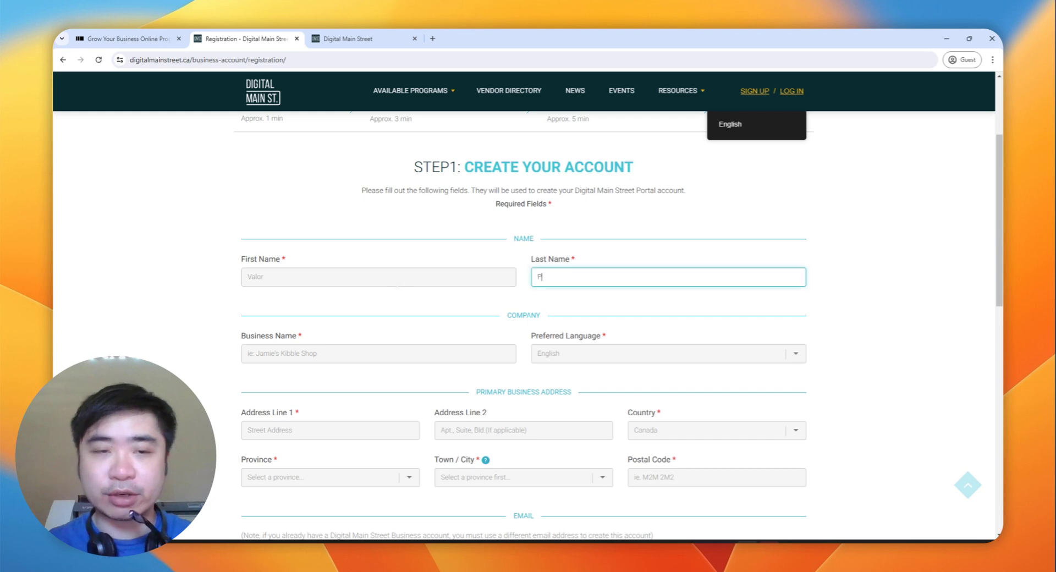
key(Tab)
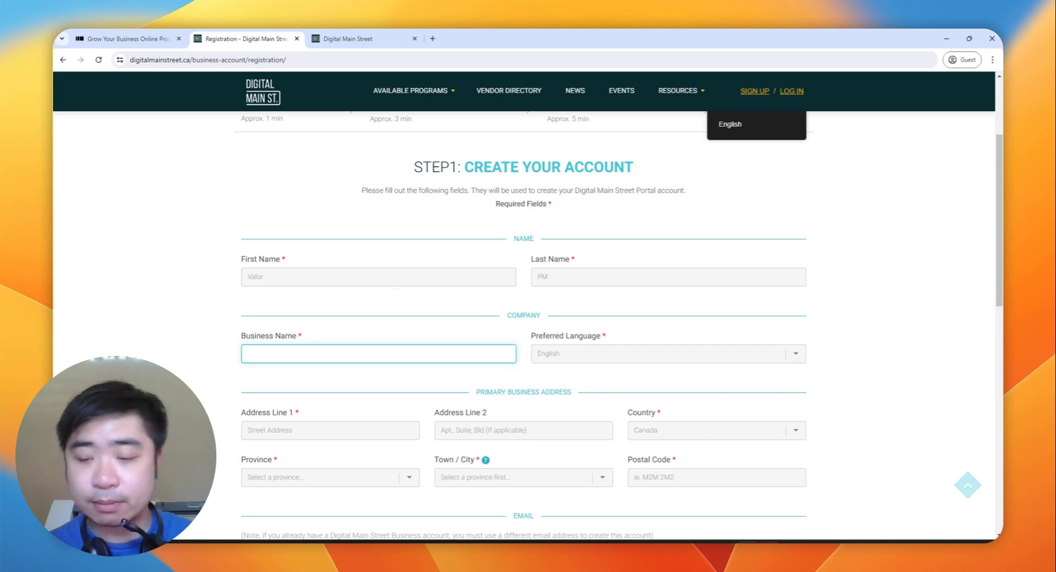
key(Tab)
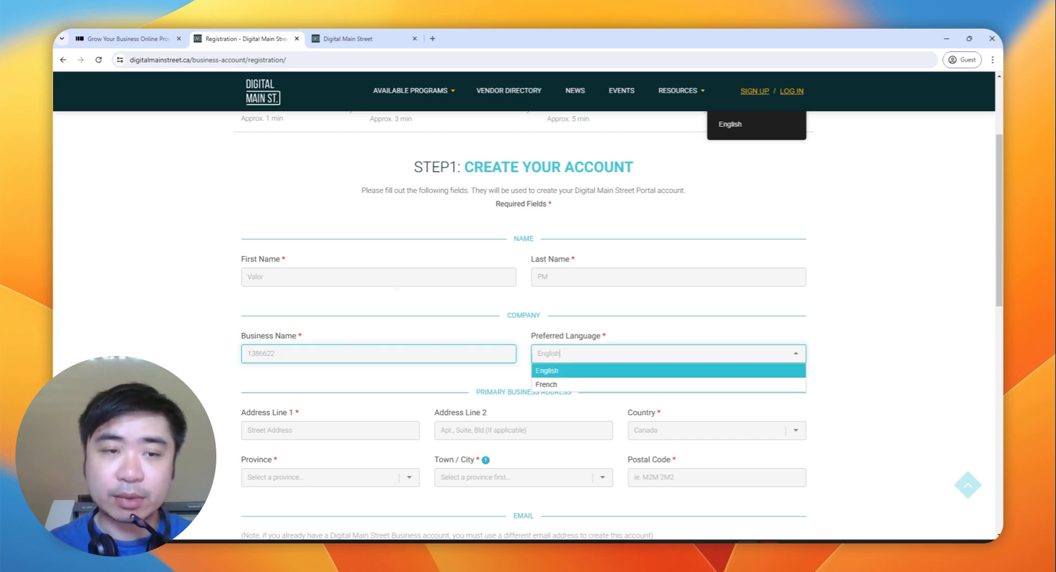
click(275, 353)
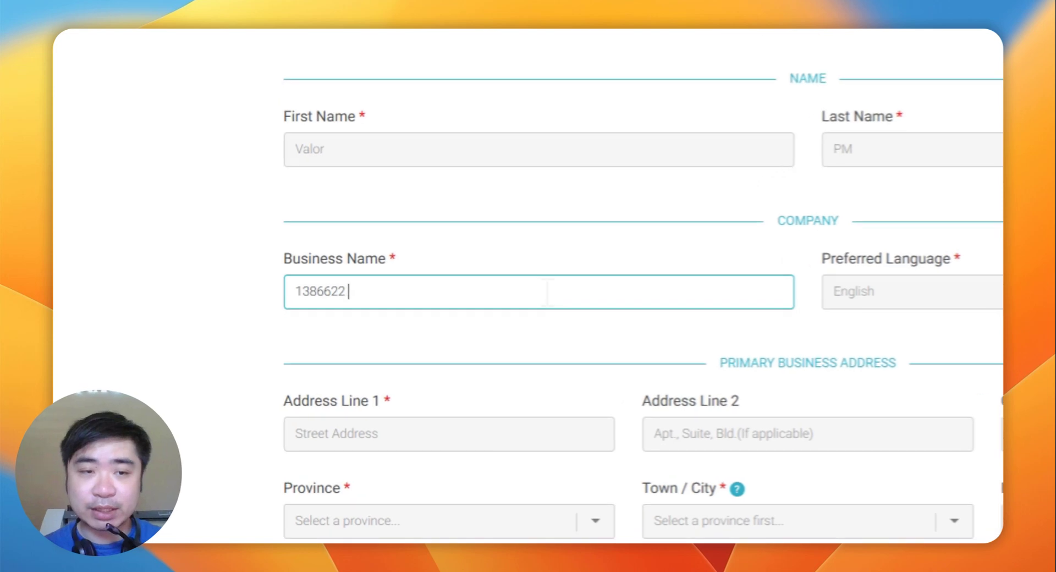
text(Bc LTD)
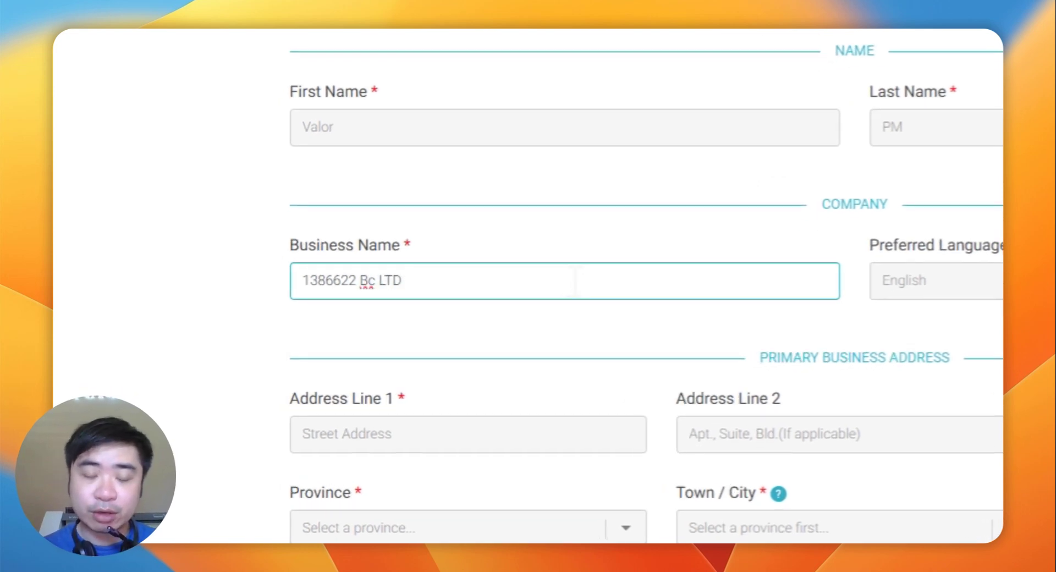
click(376, 282)
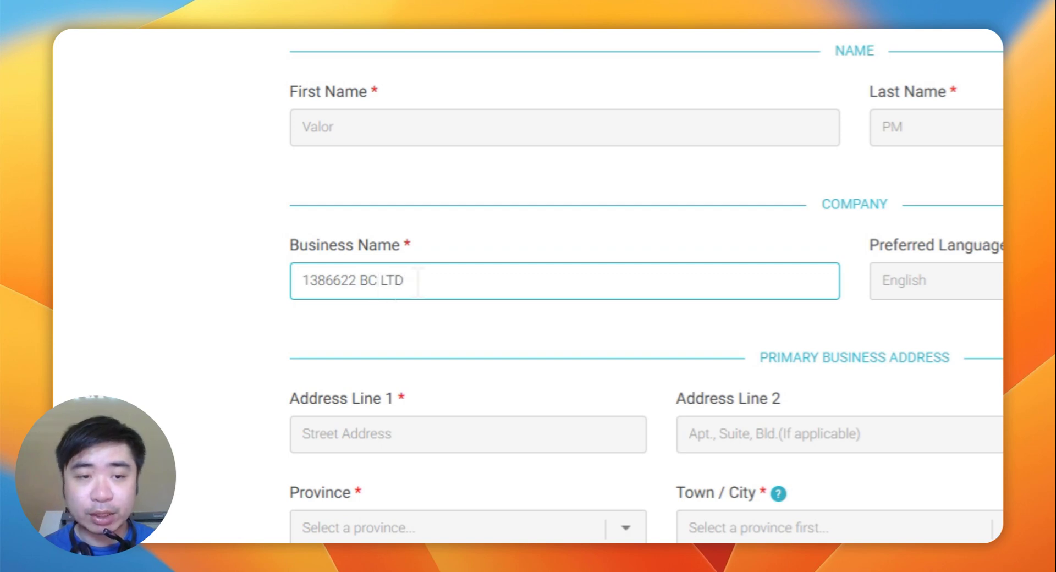
scroll(426, 279, down, 5)
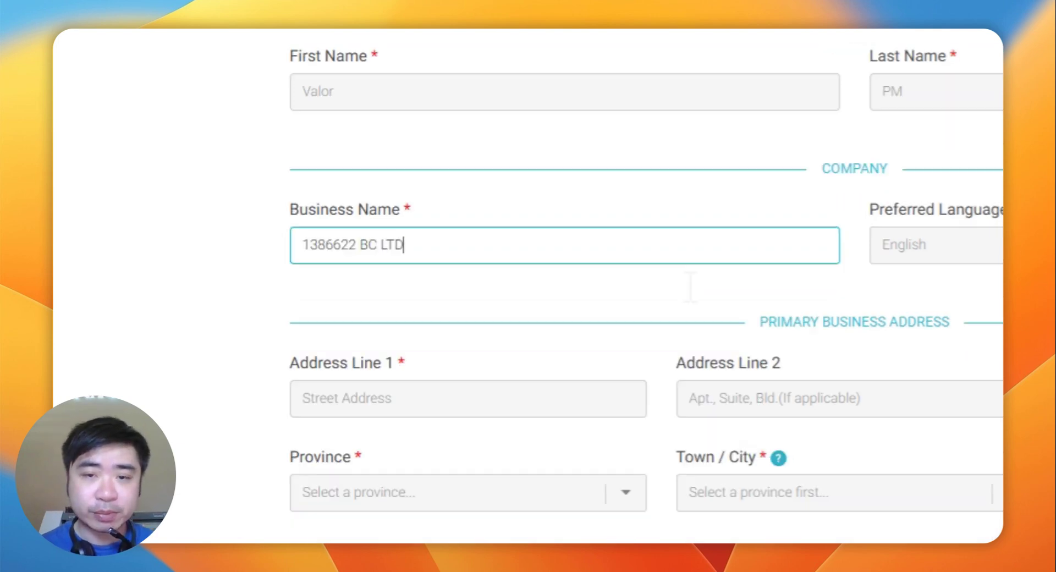
Step: Type the business street address and pick the Vancouver, BC suggestion
click(436, 248)
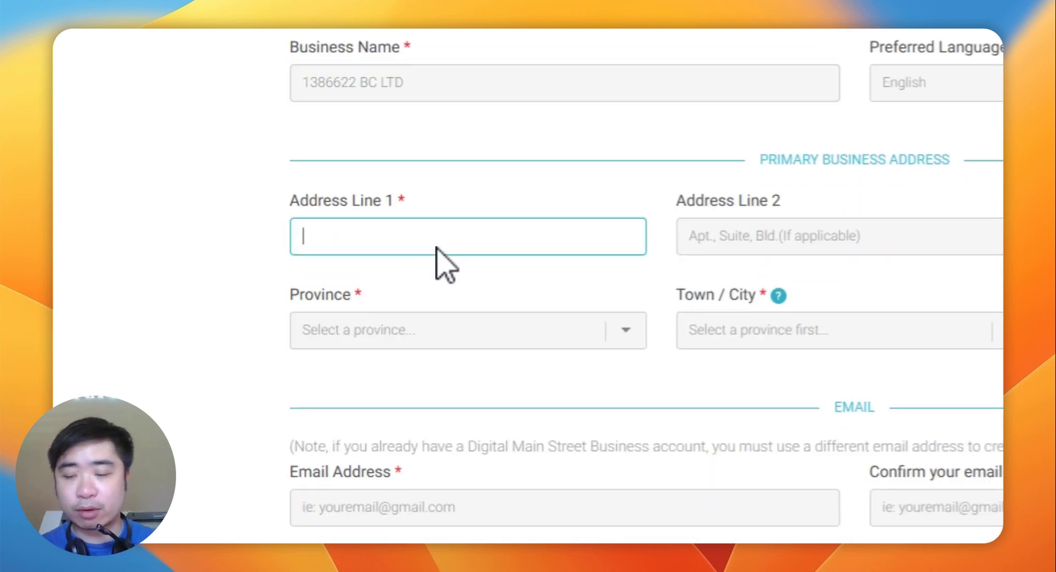
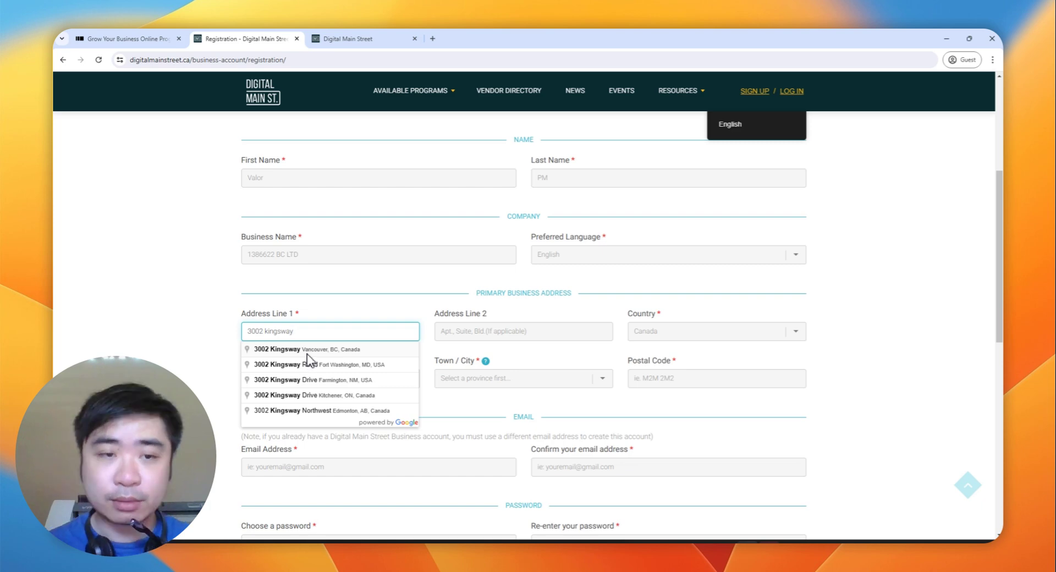
click(306, 352)
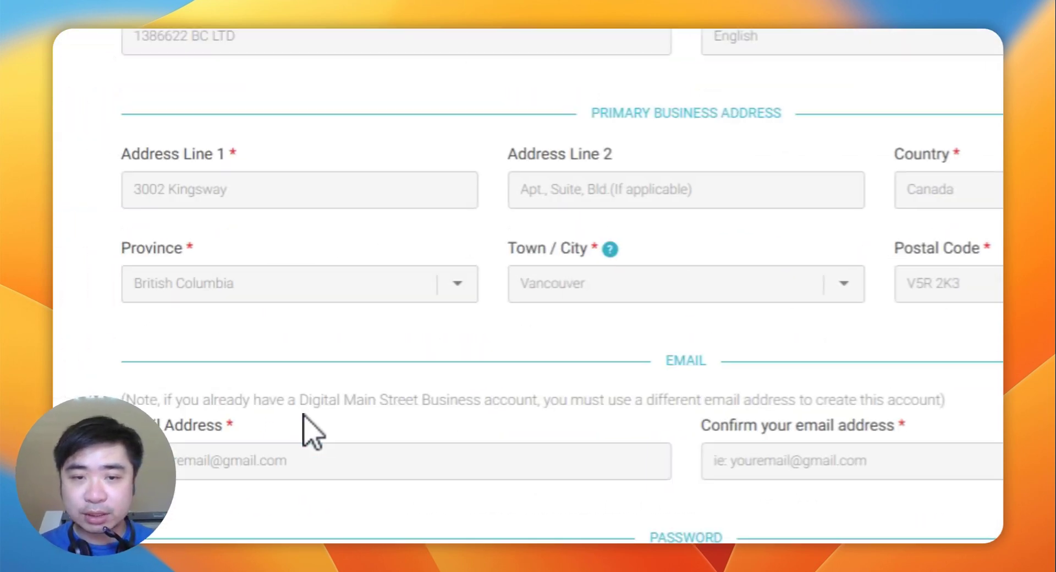
scroll(302, 165, down, 3)
Step: Enter the business e-mail address in both the Email and Confirm email fields
click(311, 270)
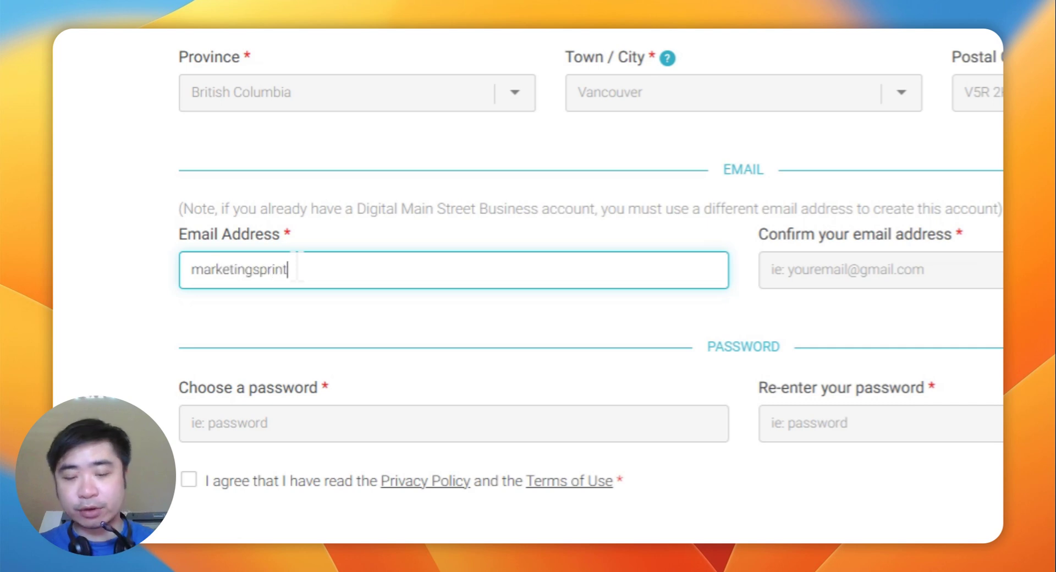
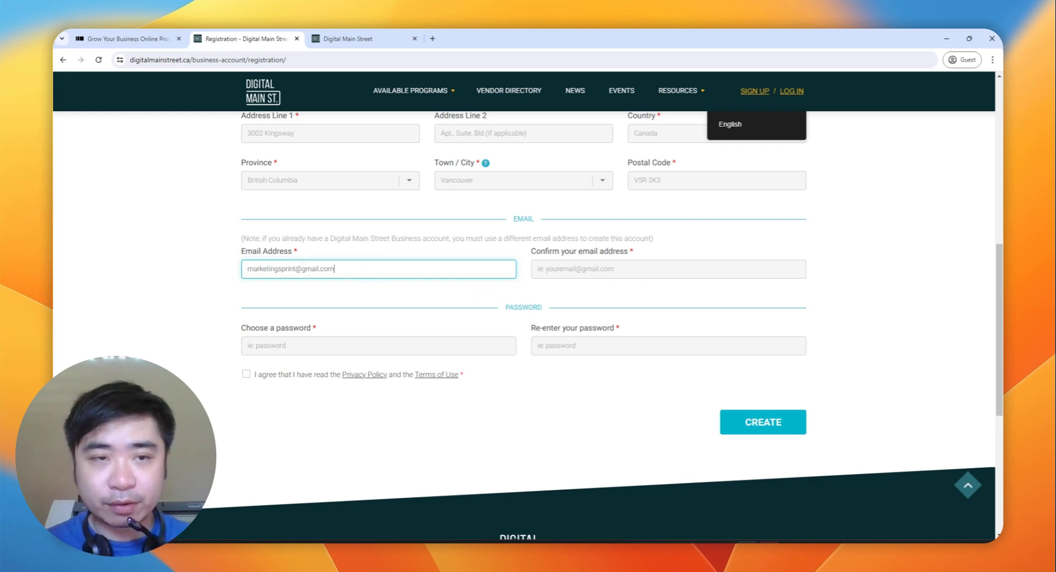
key(Tab)
text(Balance due: $97.00  Please note: (You will need a pdf reader to view the attachment))
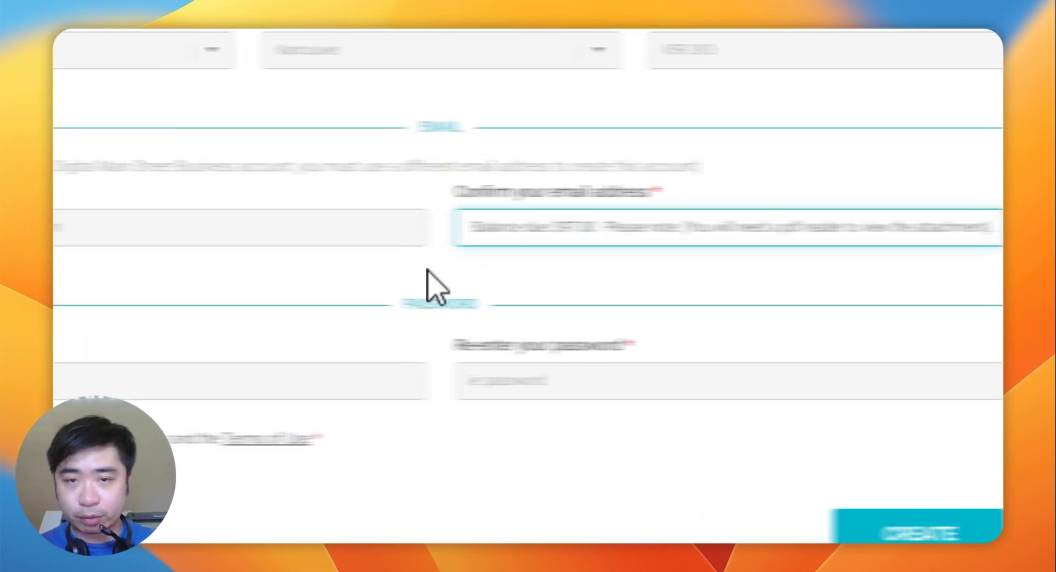
key(shift+Tab)
click(589, 227)
key(ctrl+a)
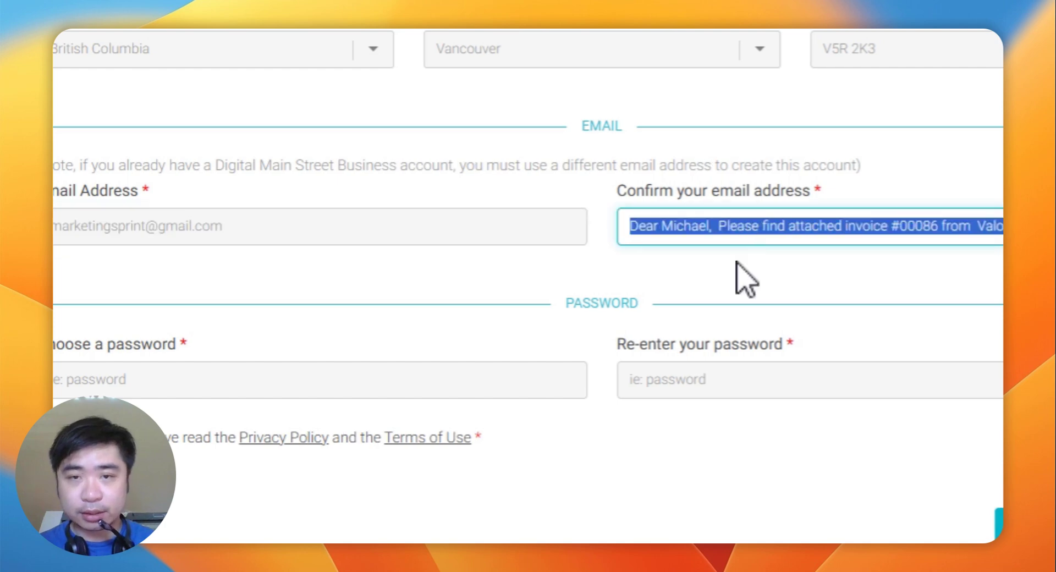
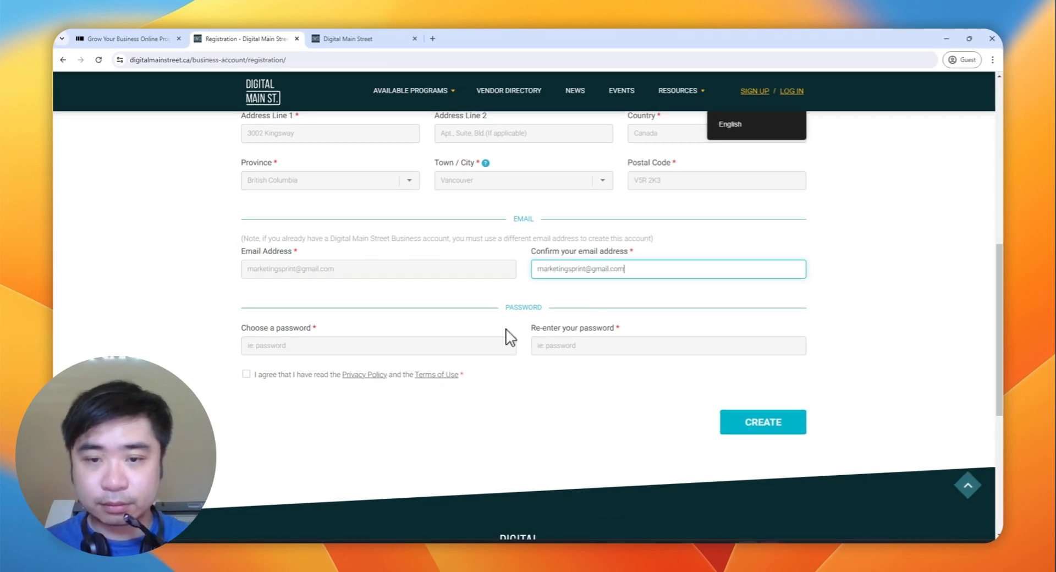
Step: Change the e-mail domain to hotmail.com in both e-mail fields
click(334, 268)
key(BackSpace)
key(BackSpace)
key(BackSpace)
key(BackSpace)
key(BackSpace)
key(BackSpace)
key(BackSpace)
key(BackSpace)
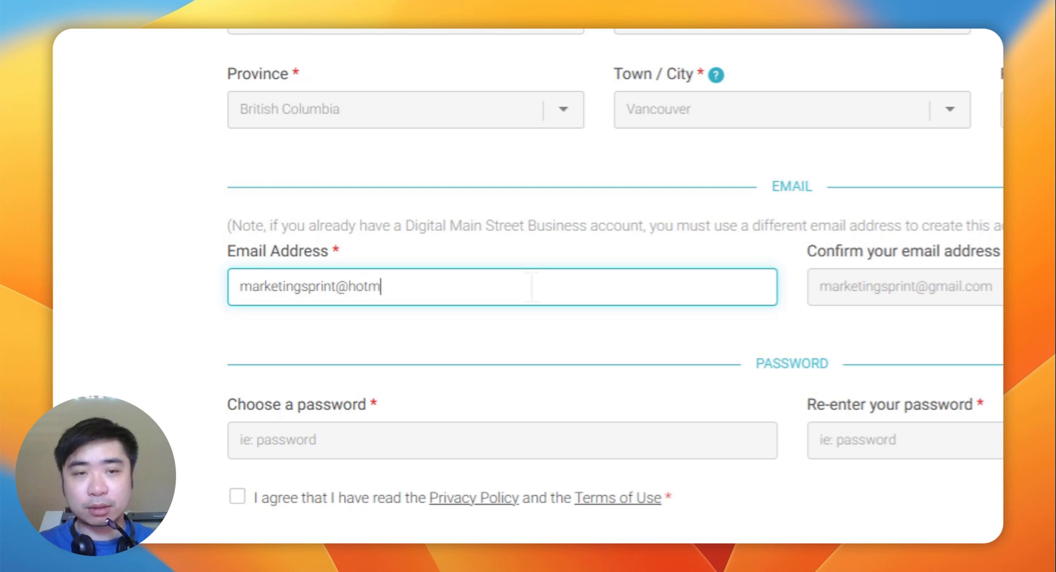
text(hotmail.com)
key(Tab)
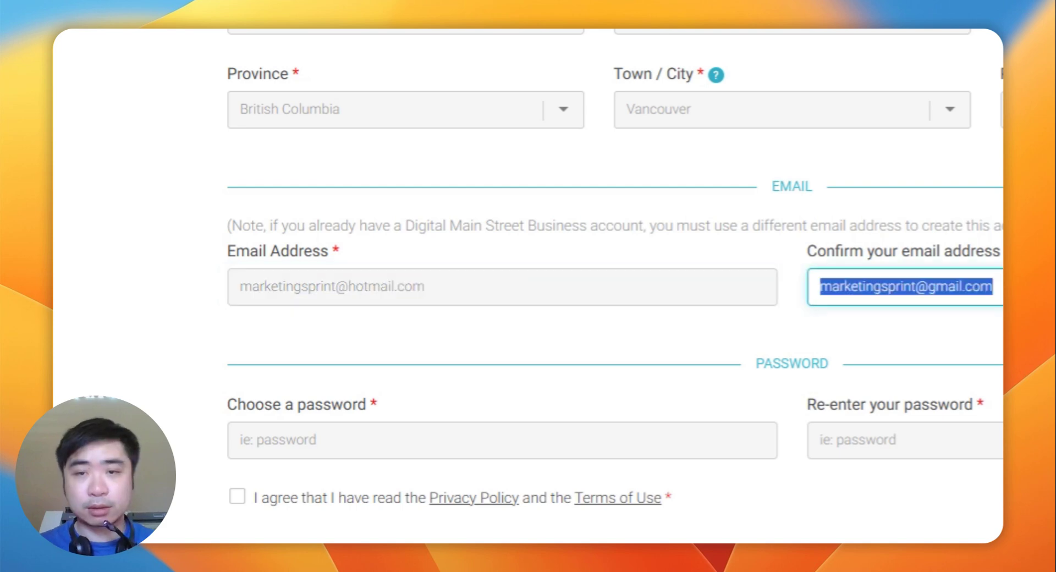
key(Right)
key(BackSpace)
key(BackSpace)
key(BackSpace)
key(BackSpace)
key(BackSpace)
key(BackSpace)
key(BackSpace)
key(BackSpace)
key(BackSpace)
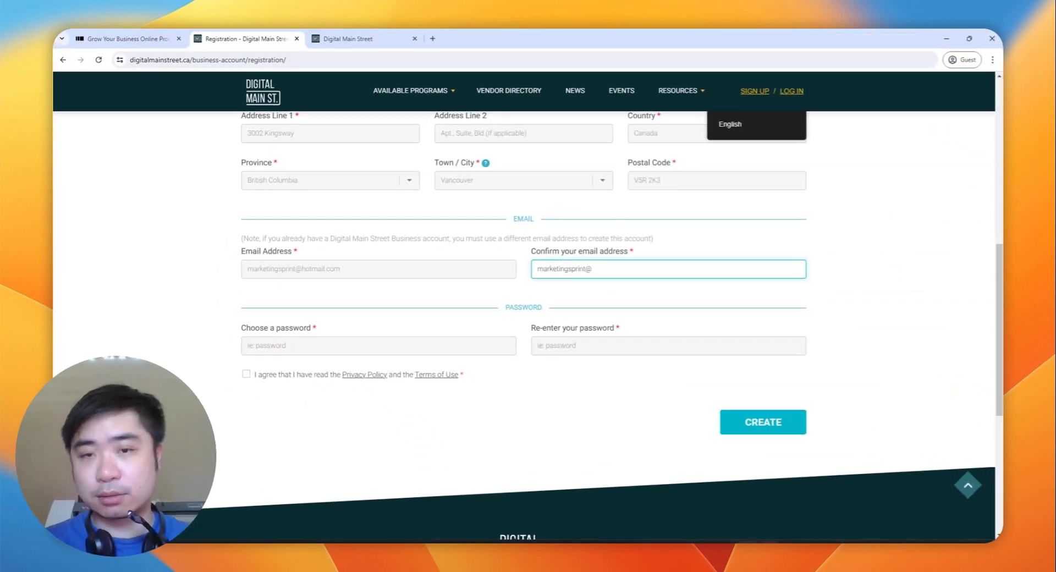
Step: Enter and confirm the password, accept the privacy policy and terms, and create the account
key(Tab)
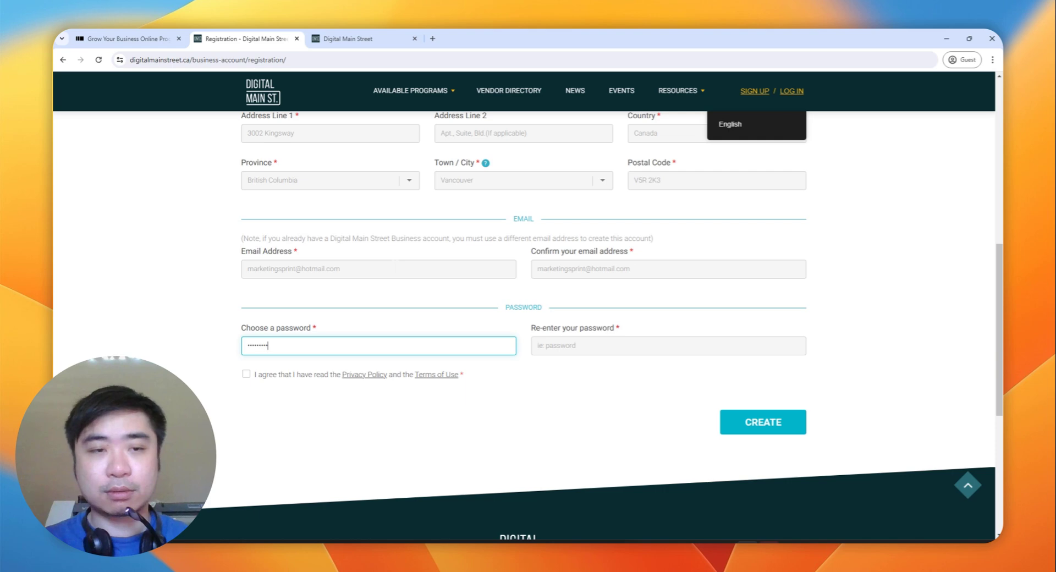
key(Tab)
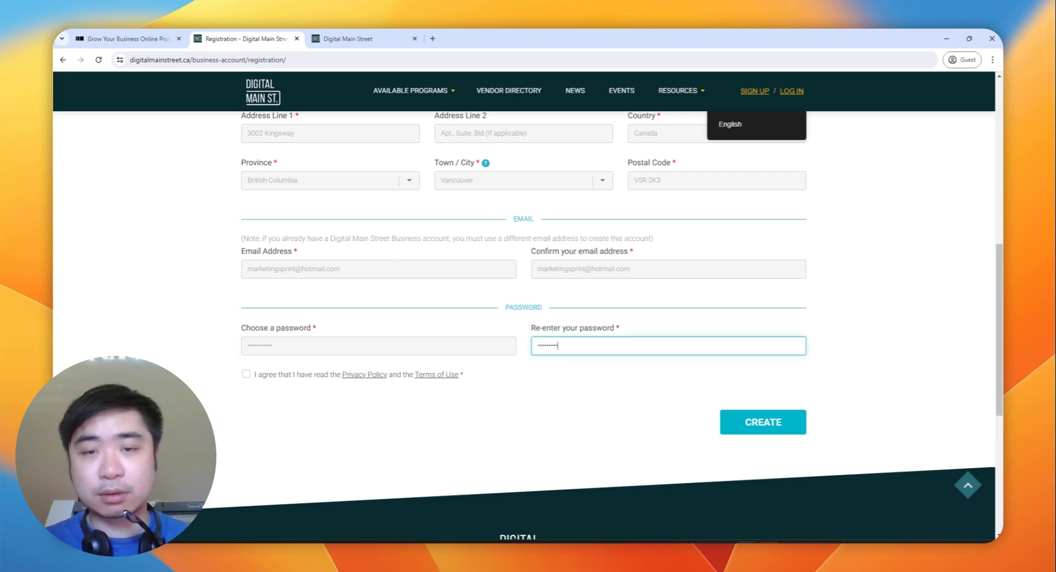
click(248, 375)
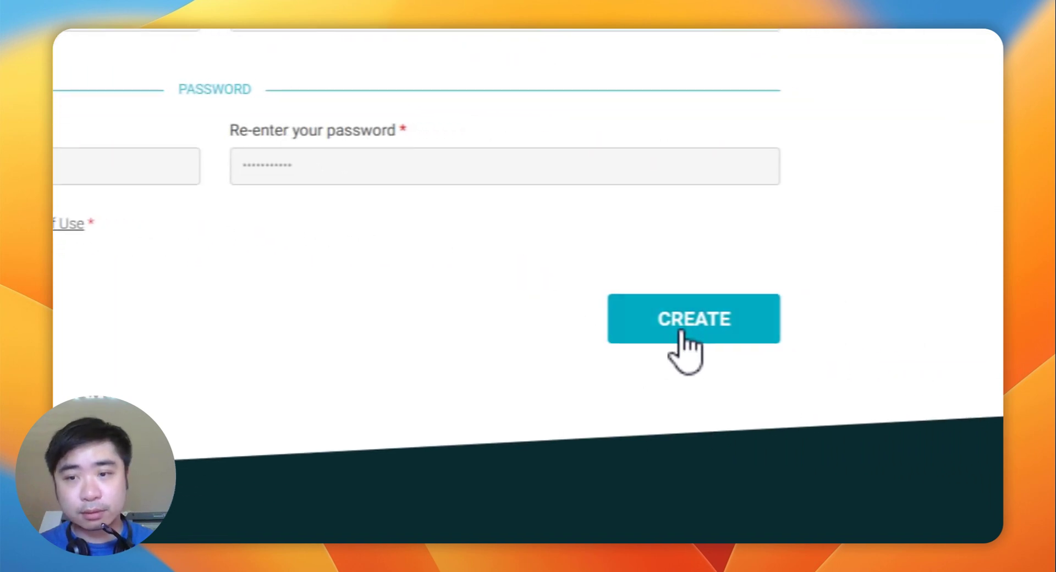
scroll(362, 248, up, 15)
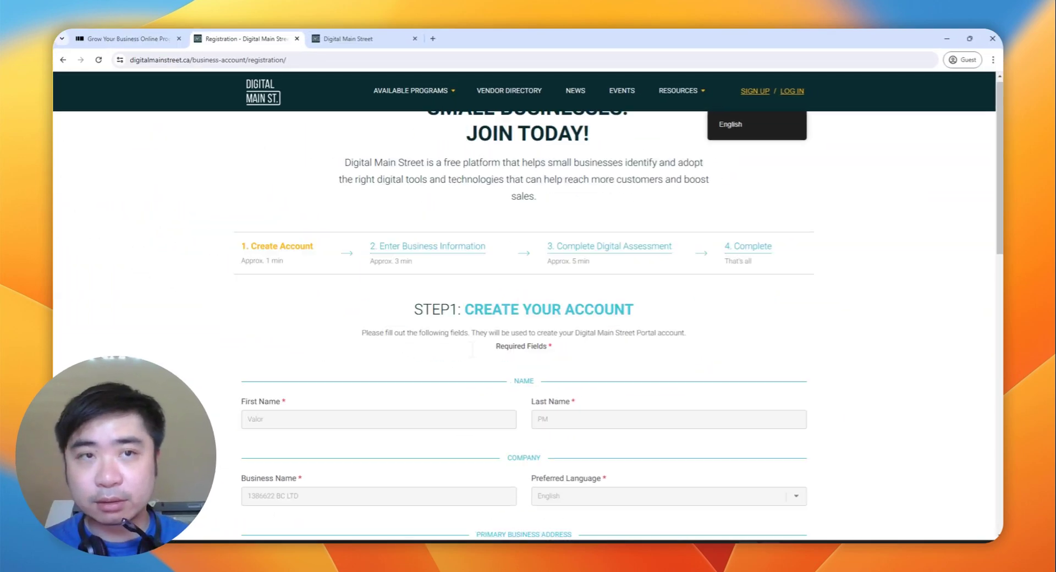
scroll(744, 391, down, 15)
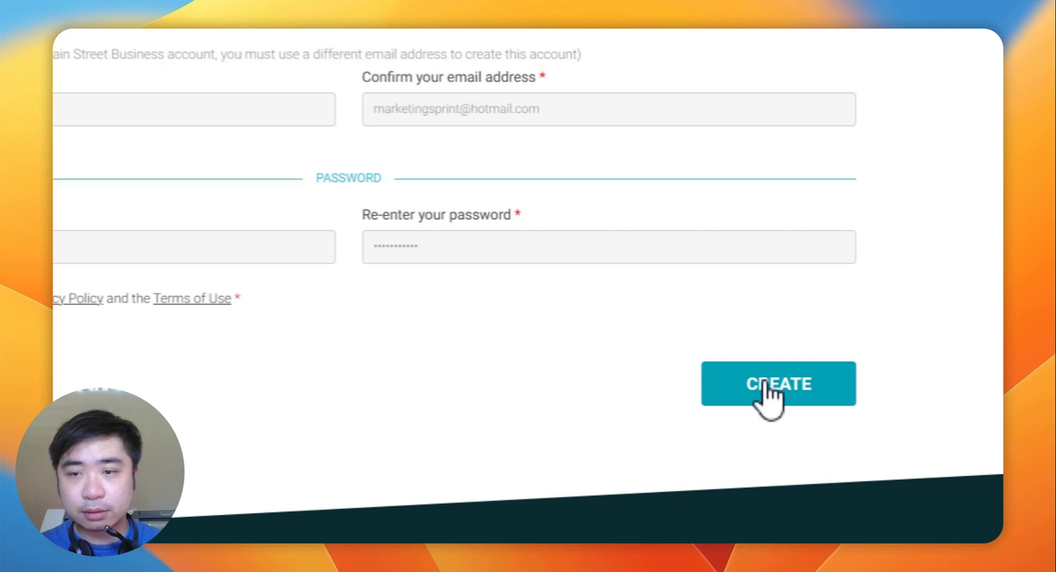
click(768, 396)
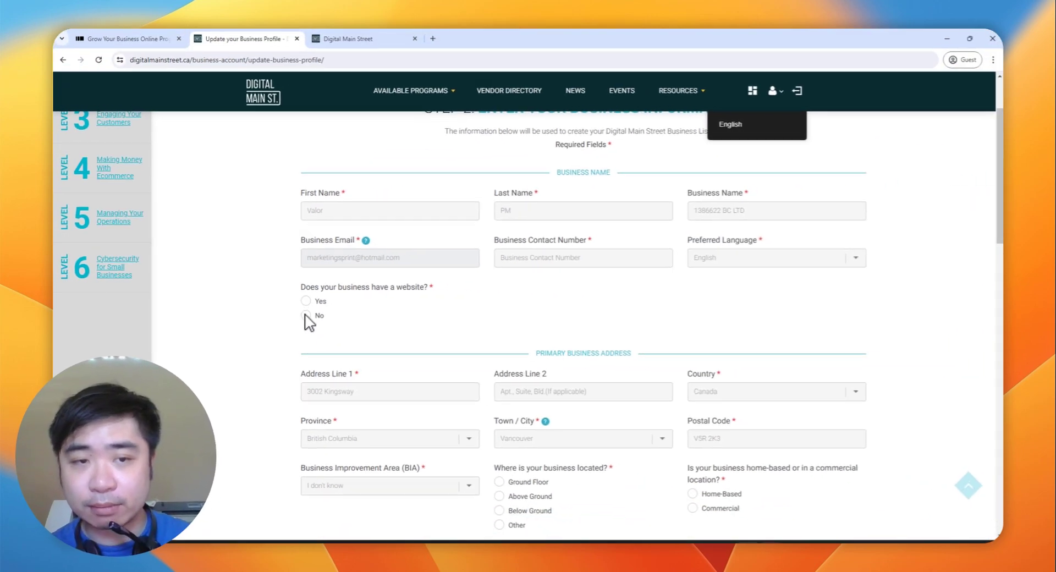
Step: Indicate the business has a website and fill in the website address
click(391, 350)
click(300, 263)
click(797, 199)
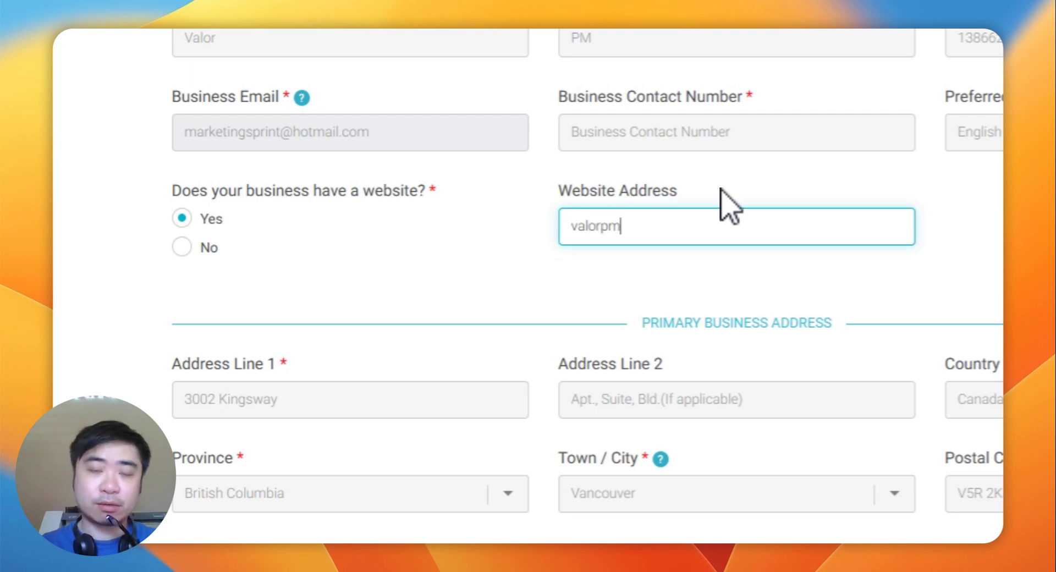
click(465, 352)
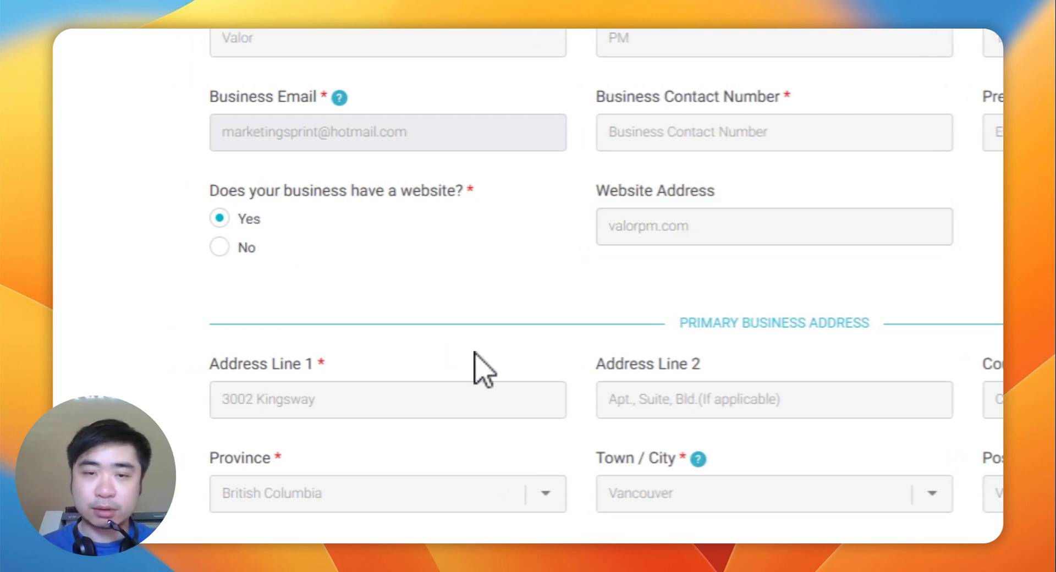
Step: Mark the location as ground floor and commercial, and confirm the primary address line
scroll(452, 330, down, 6)
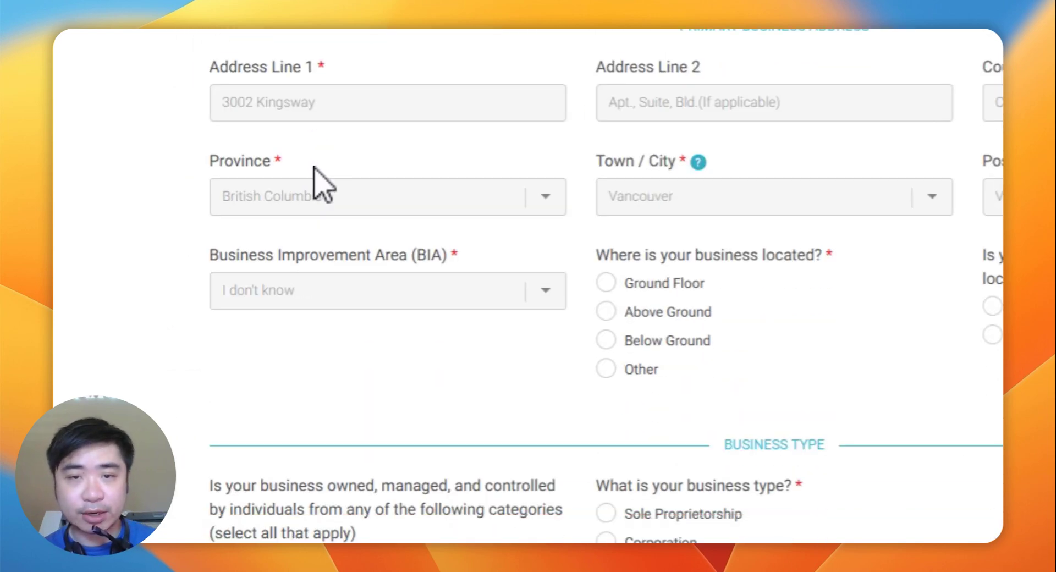
click(630, 286)
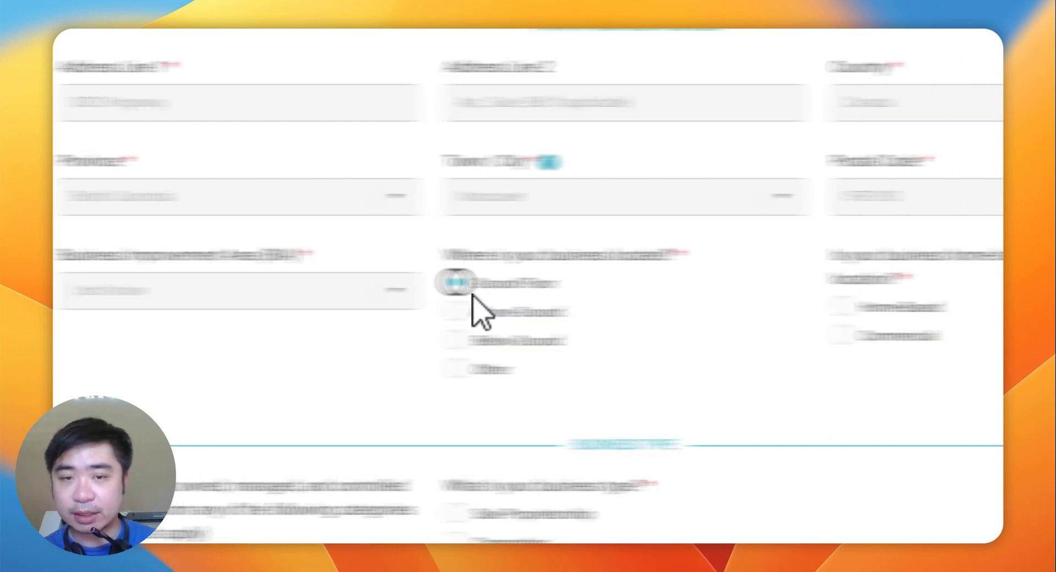
click(668, 309)
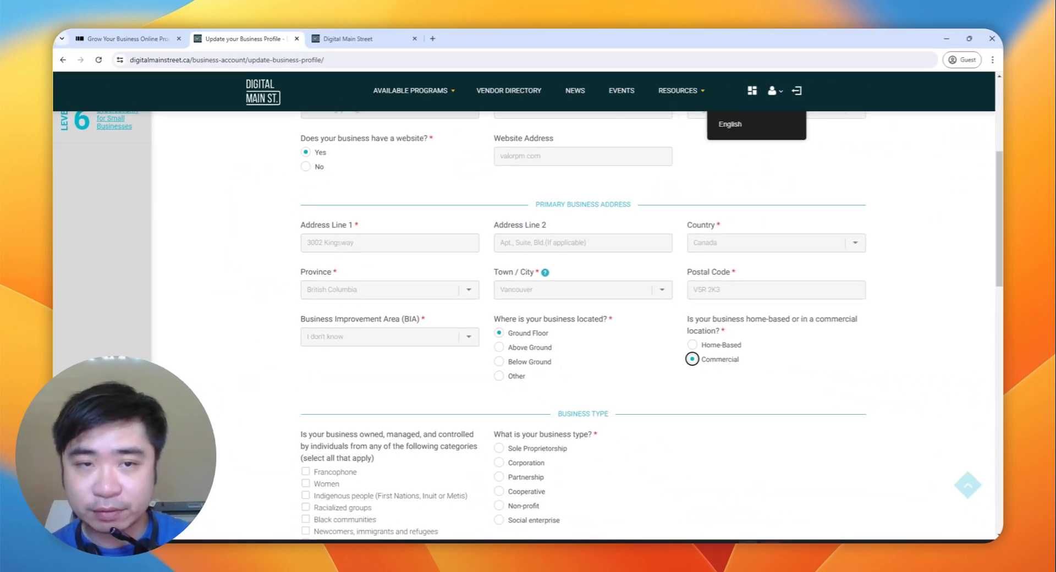
click(337, 241)
click(286, 247)
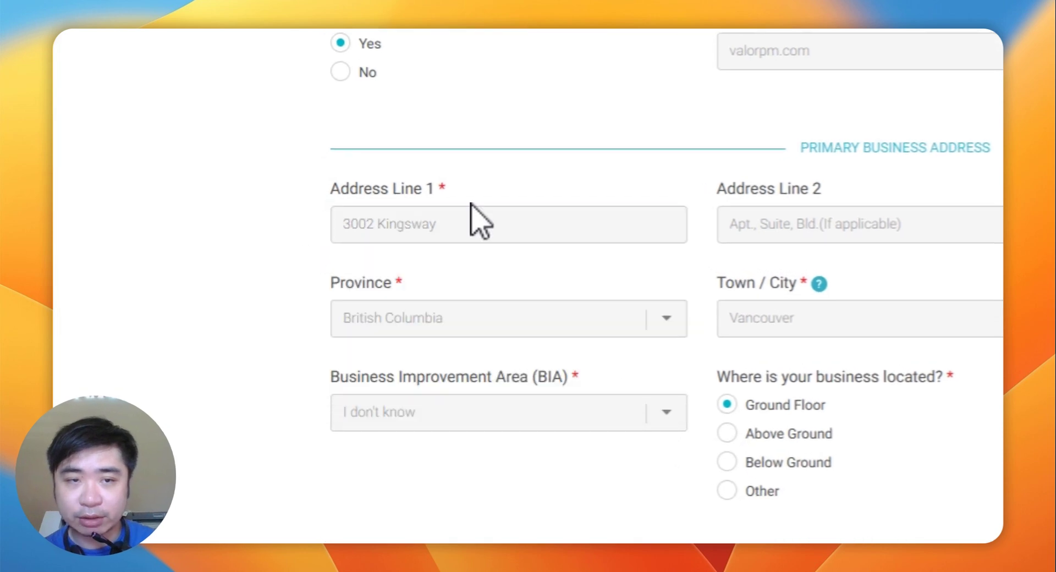
scroll(421, 306, down, 4)
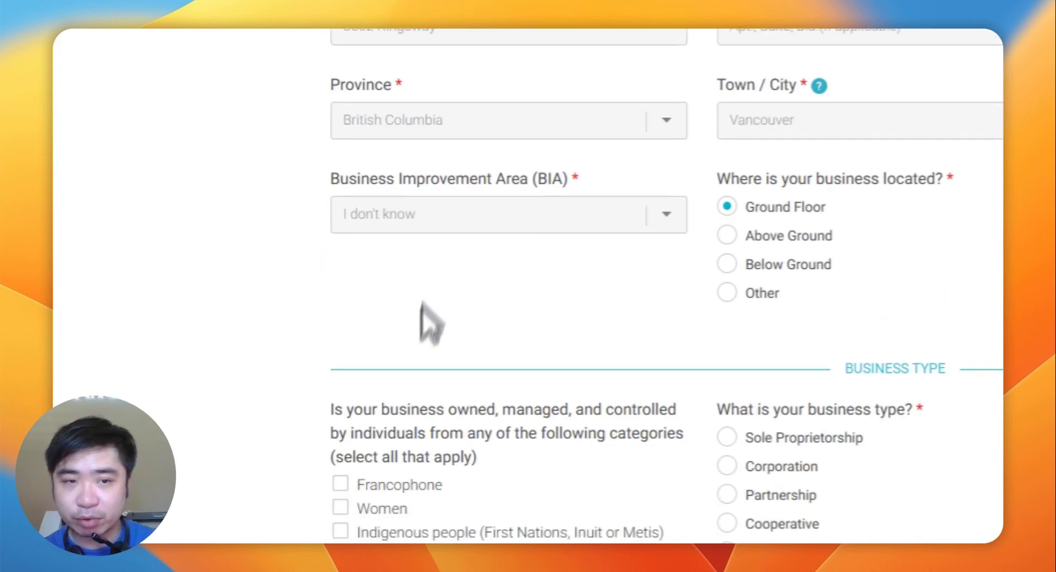
Step: Leave the Business Improvement Area set to I don't know
click(447, 216)
click(424, 253)
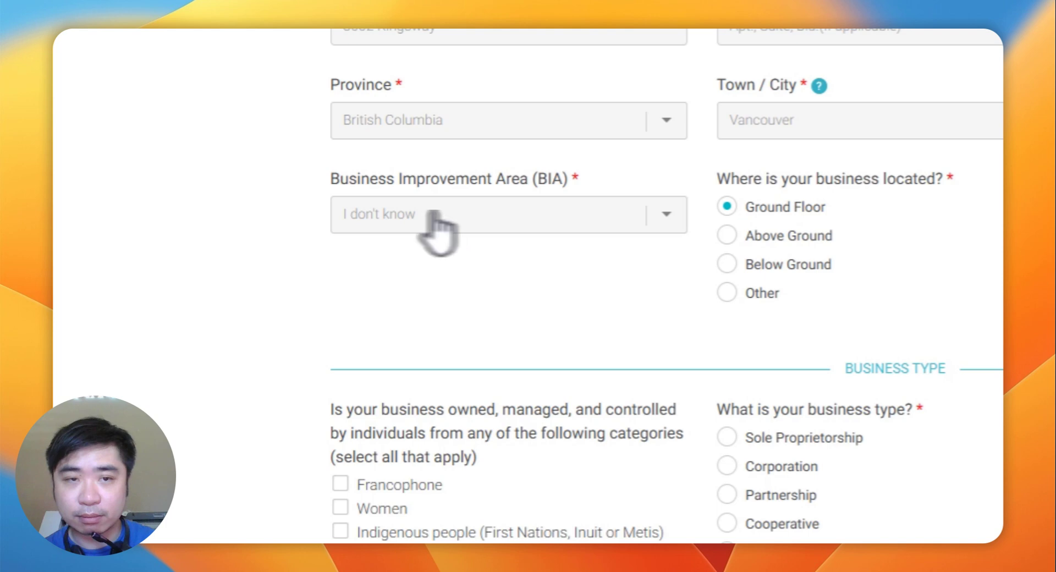
scroll(546, 347, down, 6)
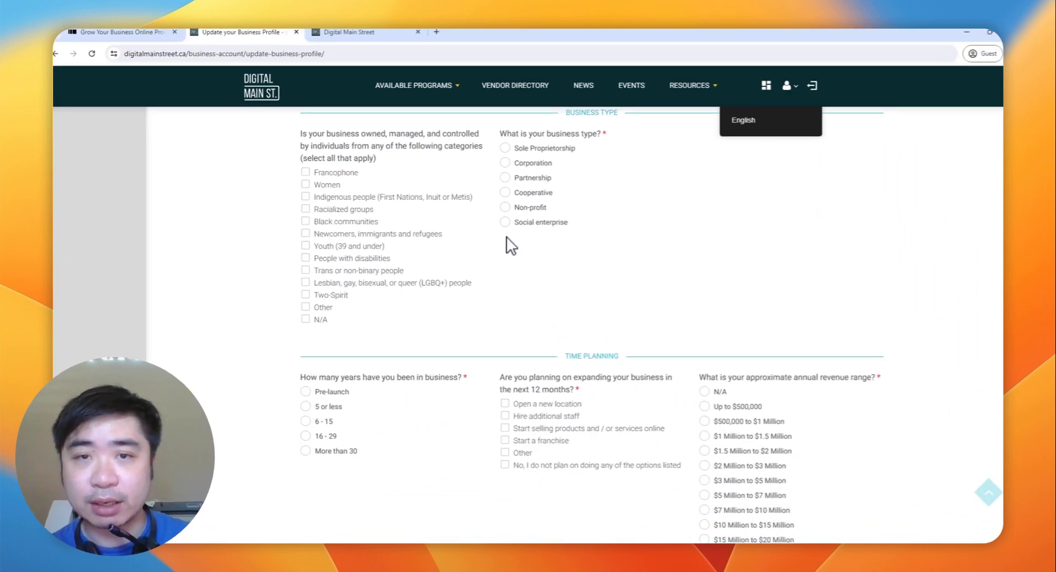
Step: Set Corporation, N/A ownership, Pre-launch stage, hiring staff plans, and $500,000 to $1 Million revenue
click(596, 111)
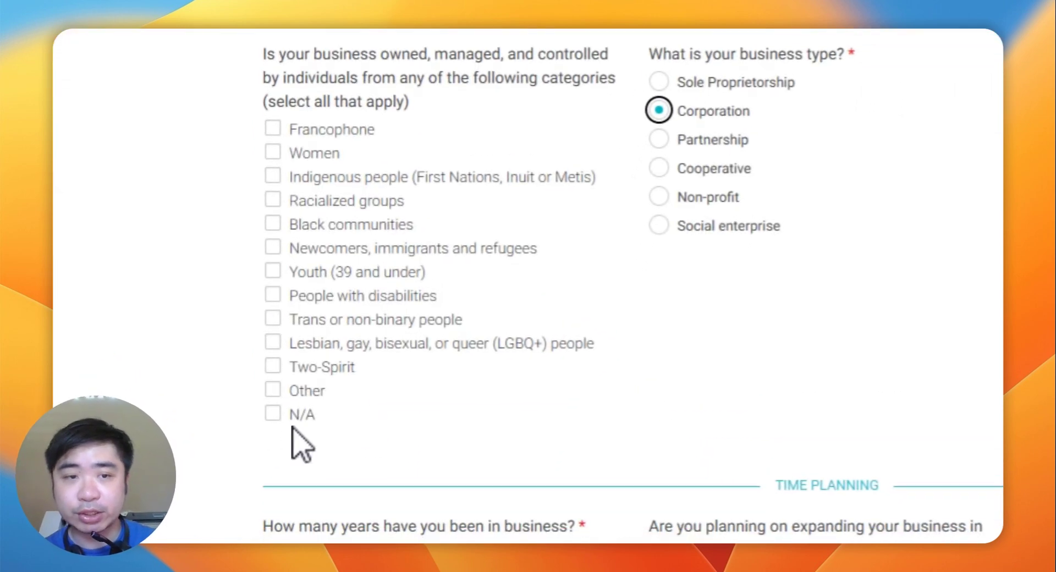
click(278, 450)
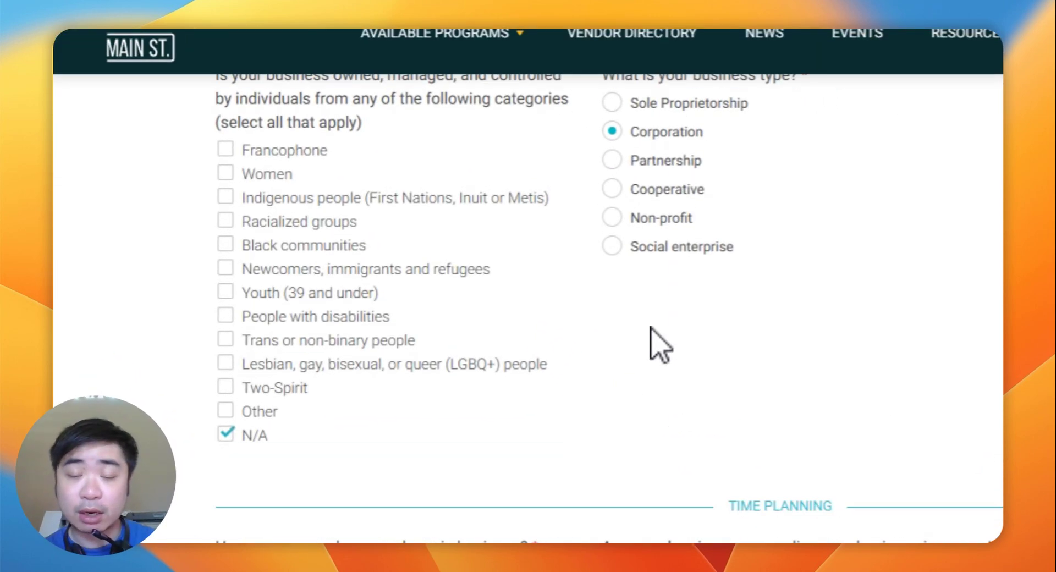
click(340, 342)
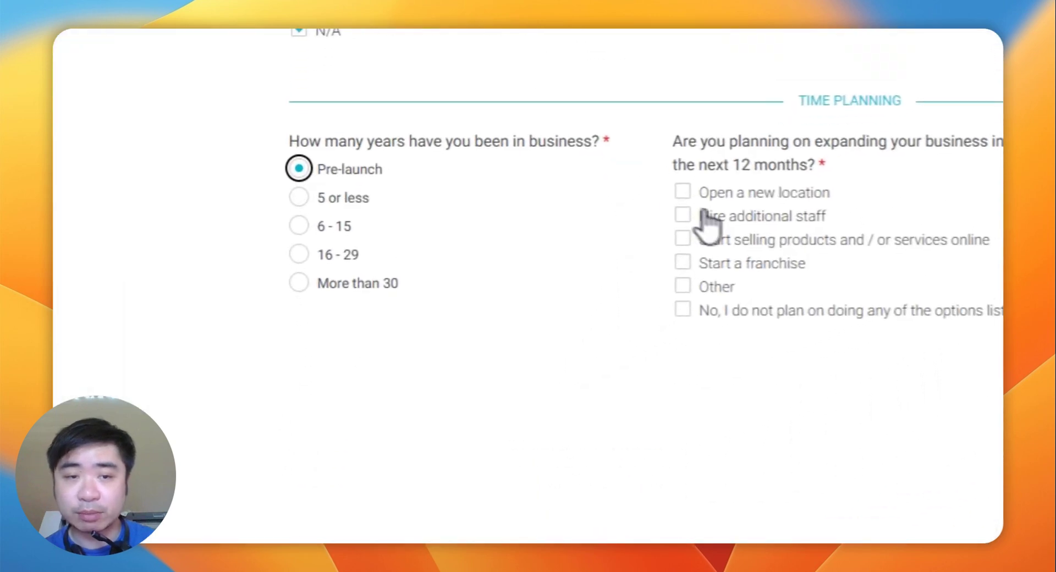
click(614, 268)
click(930, 276)
scroll(751, 426, down, 5)
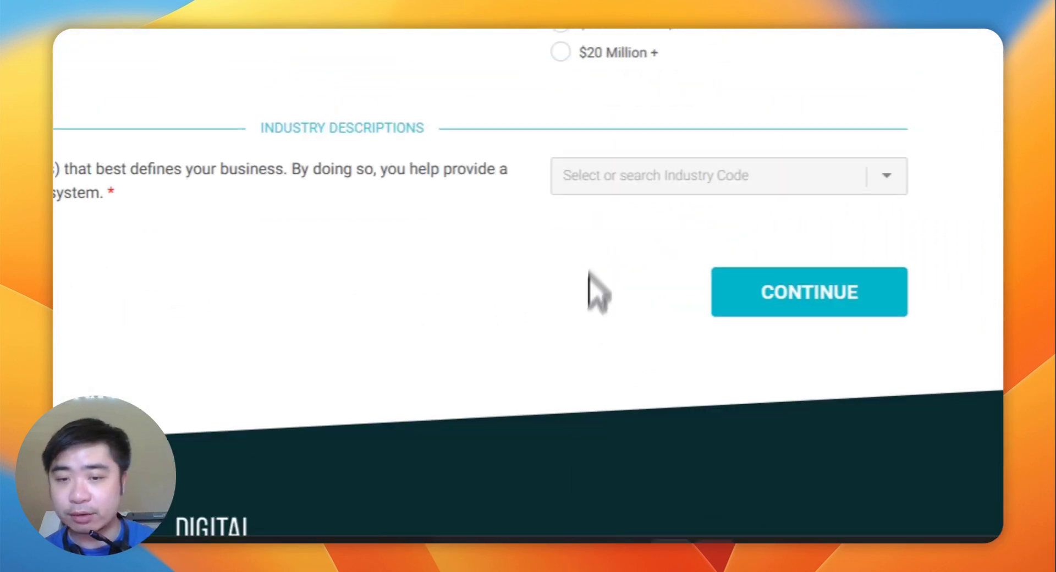
Step: Fill in the missing business contact number and submit the business profile
click(613, 190)
click(460, 235)
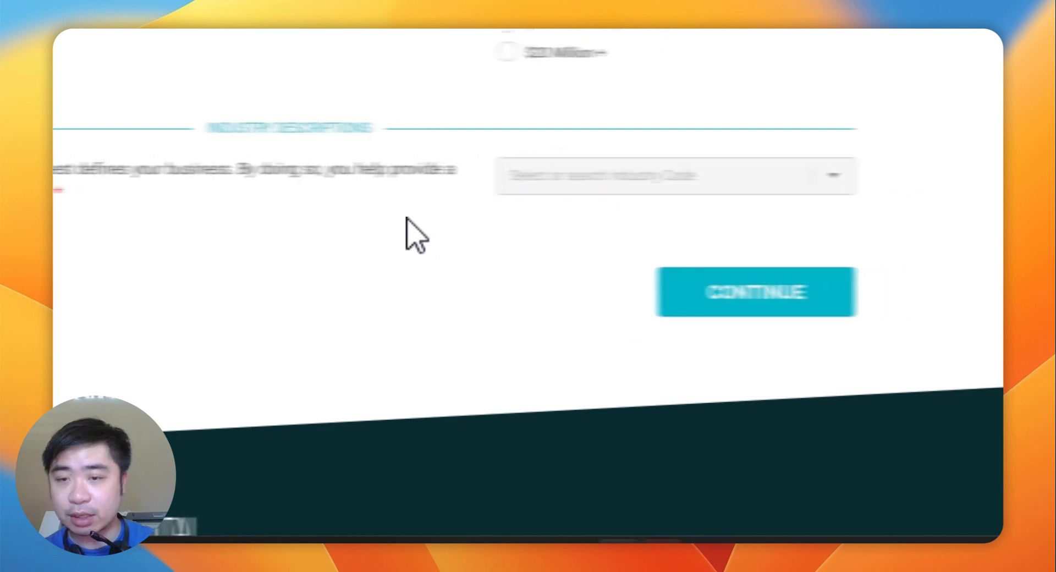
click(780, 300)
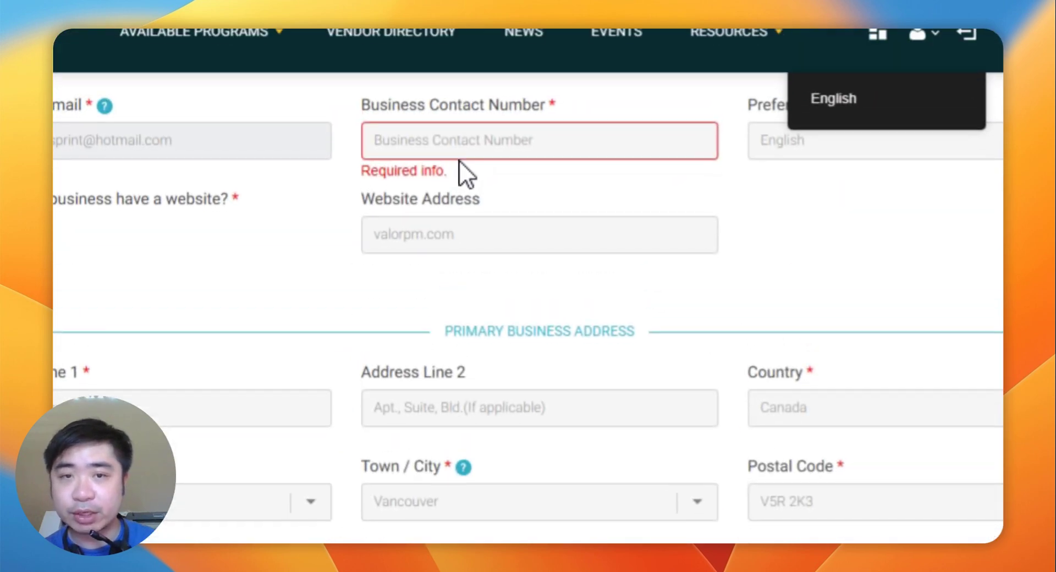
click(472, 157)
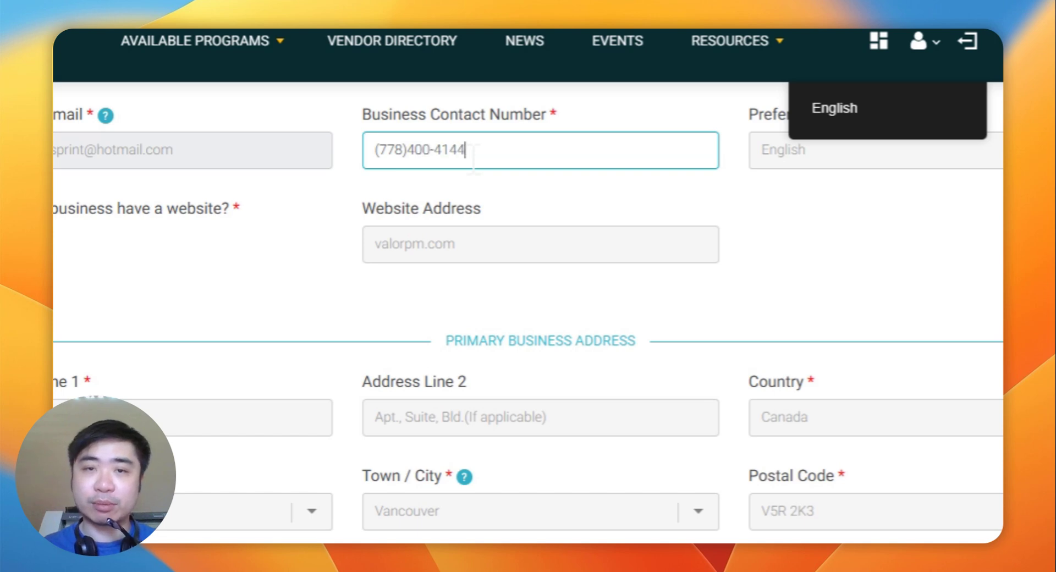
scroll(866, 449, down, 15)
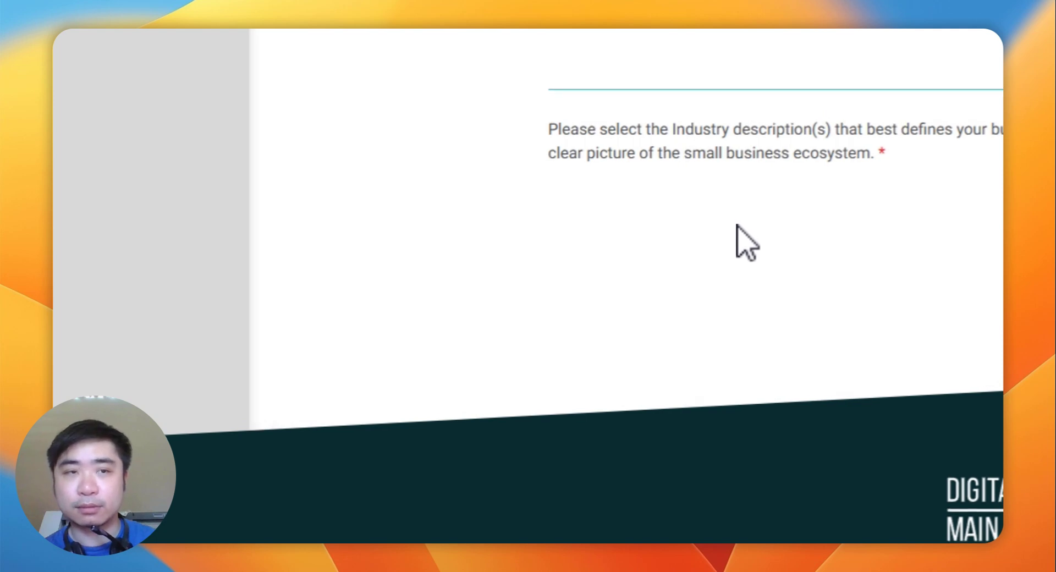
scroll(461, 293, up, 10)
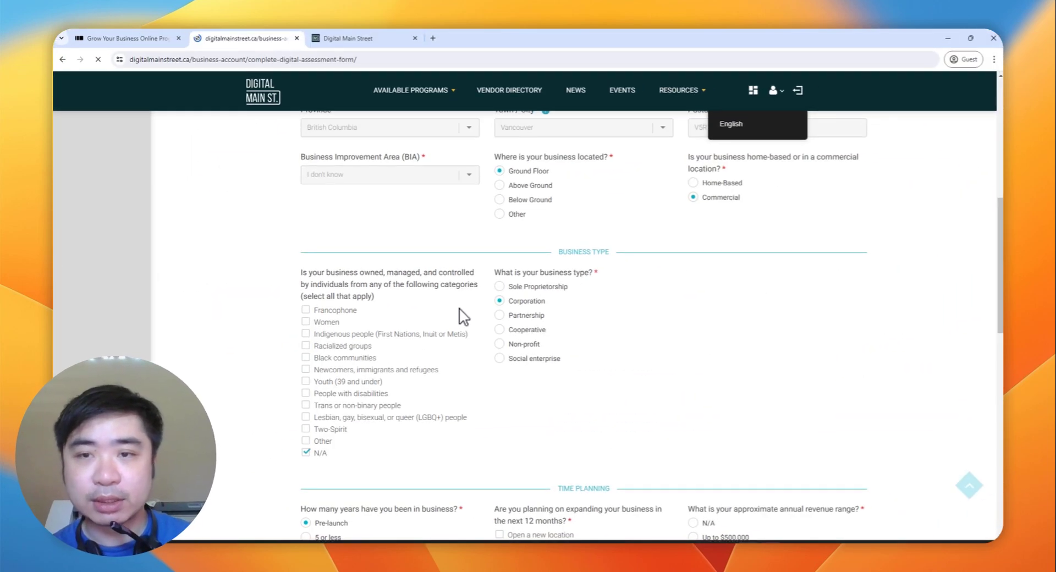
scroll(464, 316, up, 5)
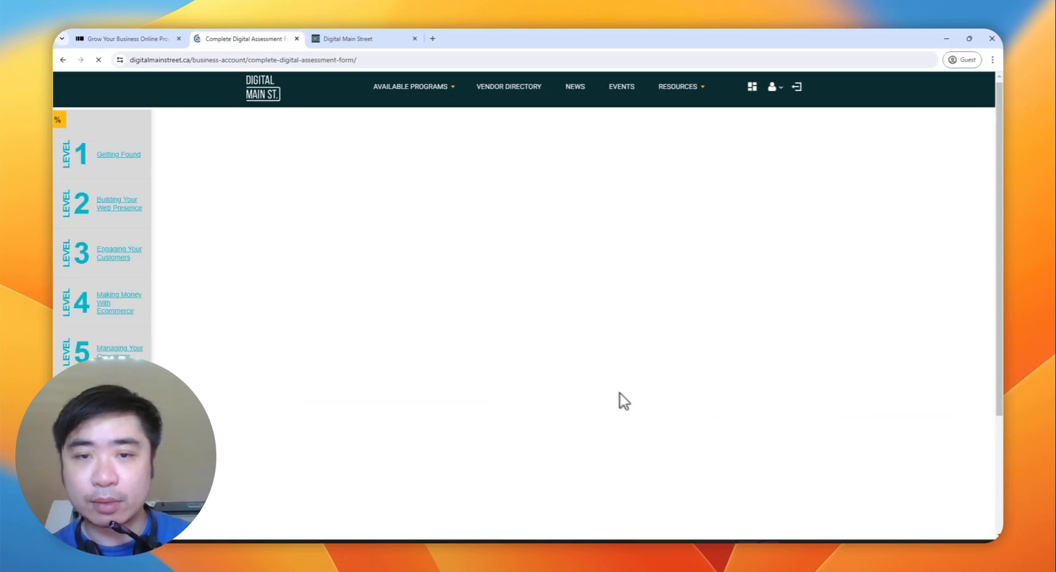
Step: Answer No for video, mobile site, CMS, analytics, Google Reviews, SEO, search marketing and content publishing
scroll(518, 364, down, 4)
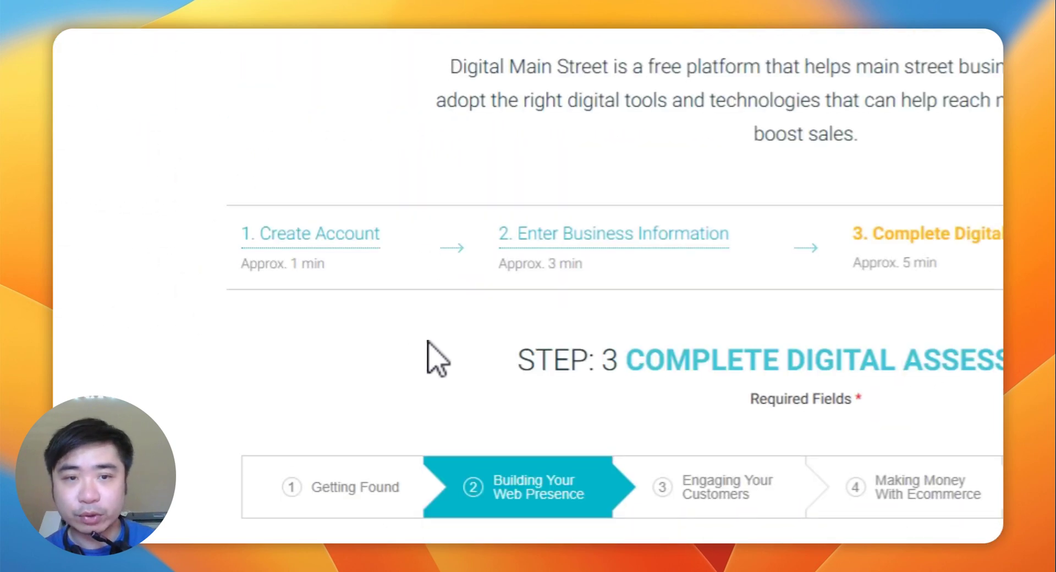
click(314, 293)
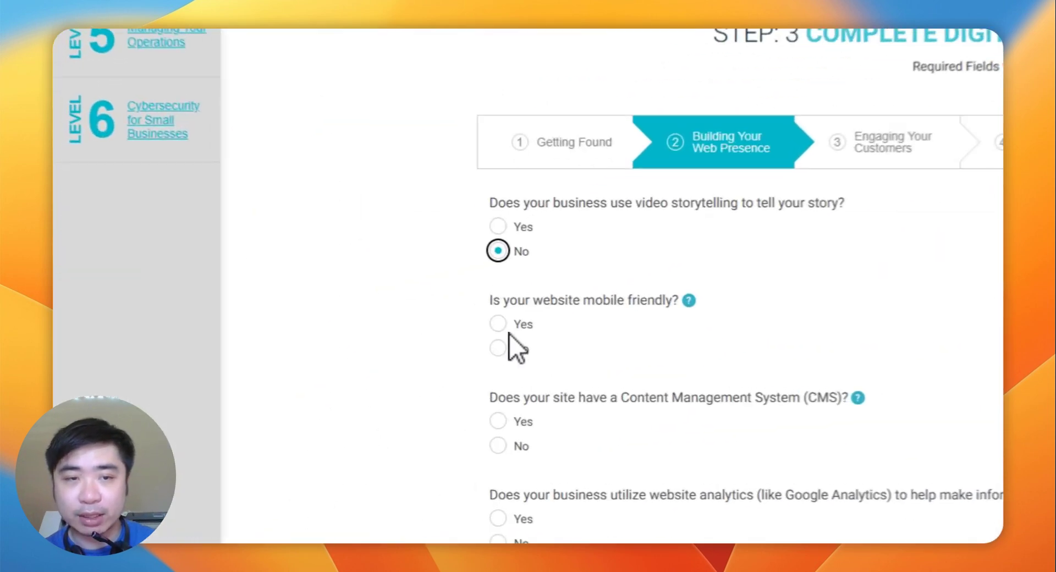
click(501, 347)
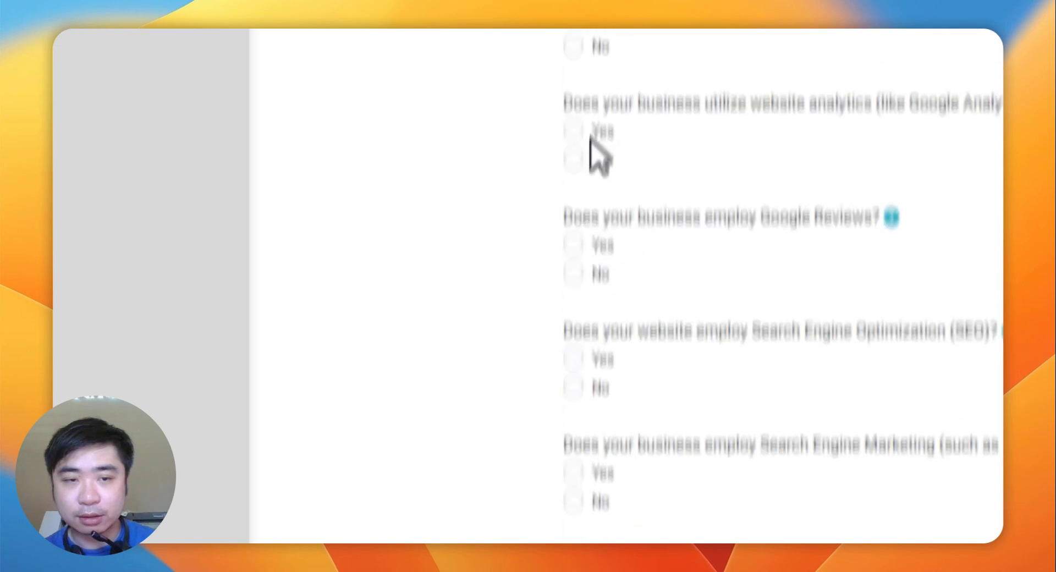
click(582, 190)
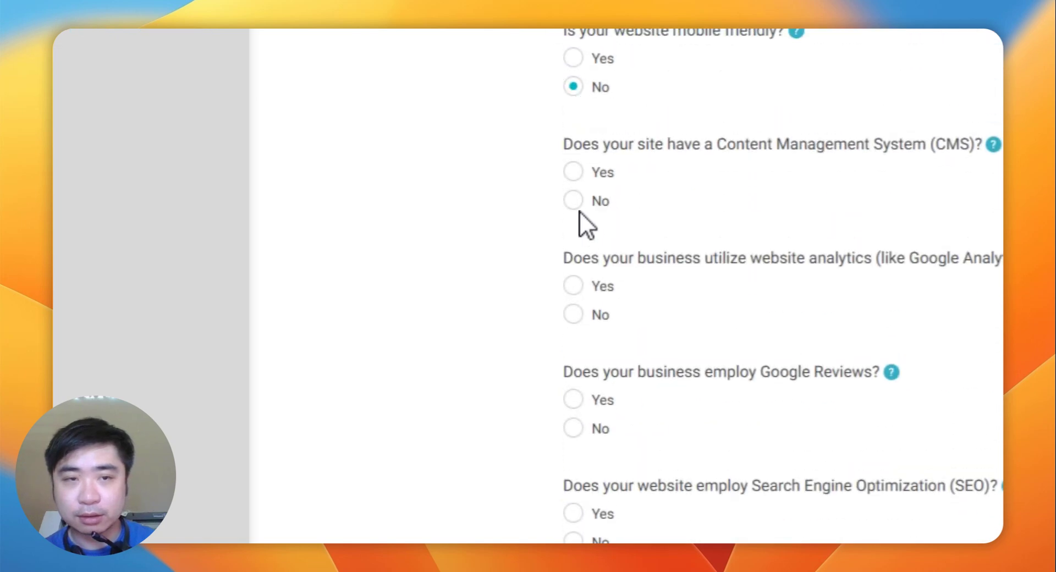
click(584, 319)
click(582, 426)
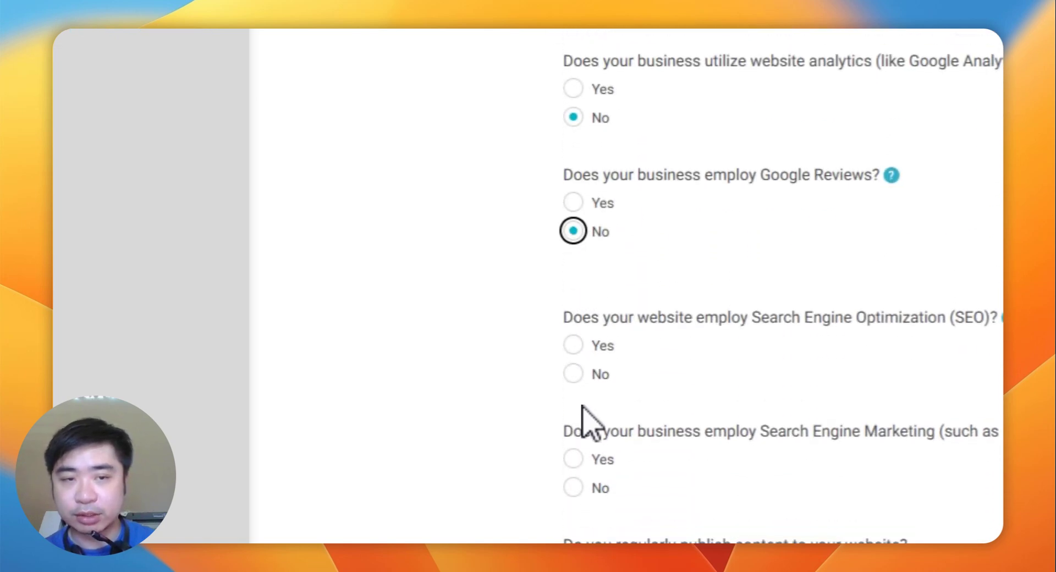
click(573, 373)
scroll(573, 373, down, 4)
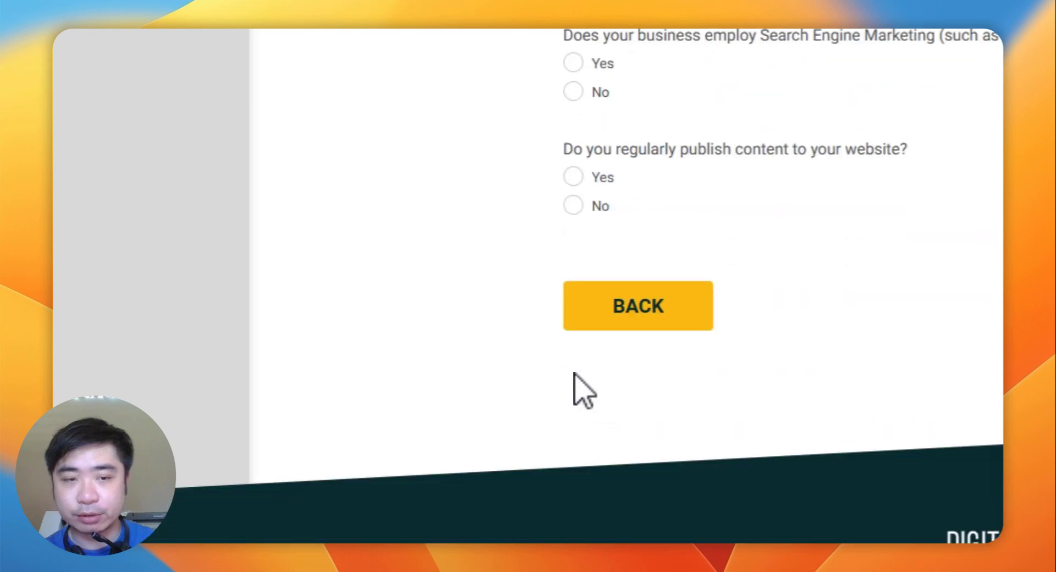
click(581, 159)
click(574, 272)
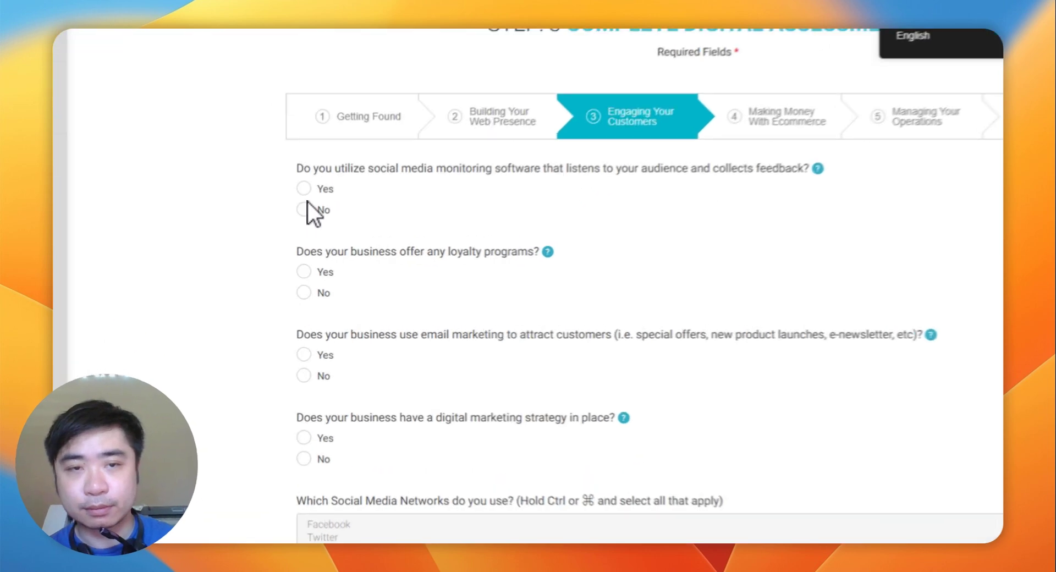
Step: Answer No to social media monitoring, loyalty programs and email marketing
click(304, 209)
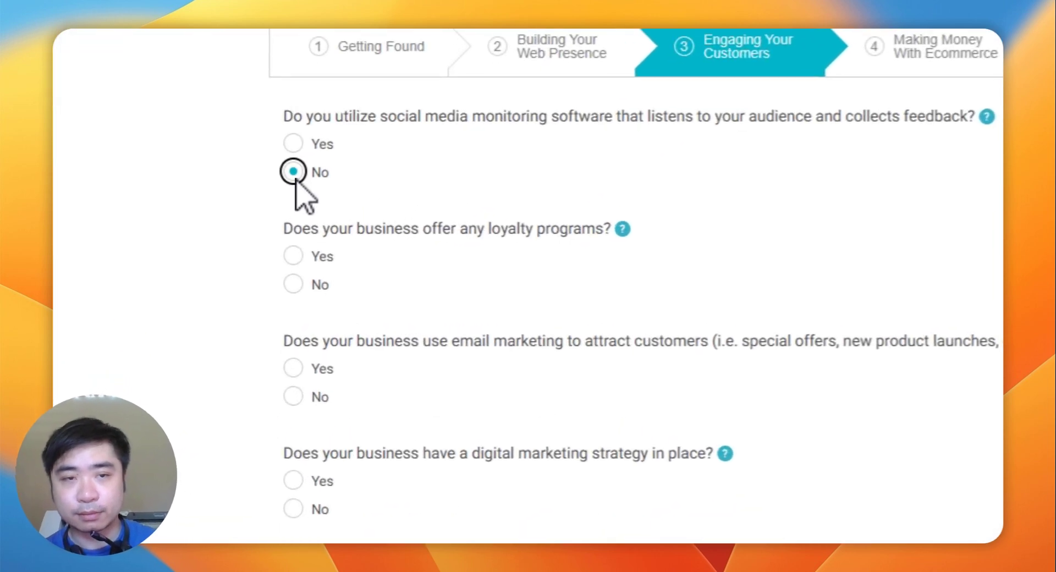
click(293, 283)
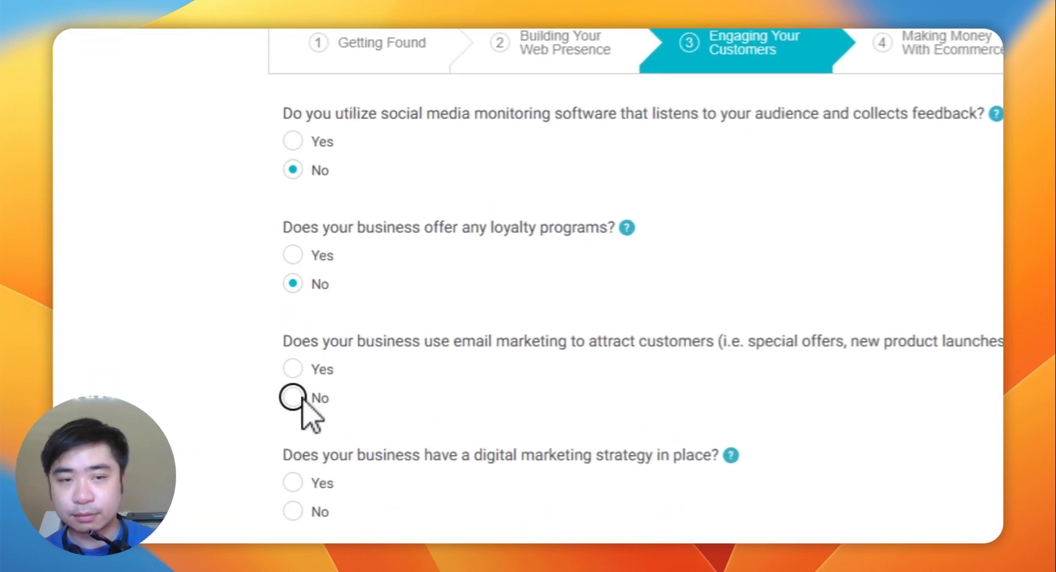
click(302, 398)
scroll(299, 434, down, 10)
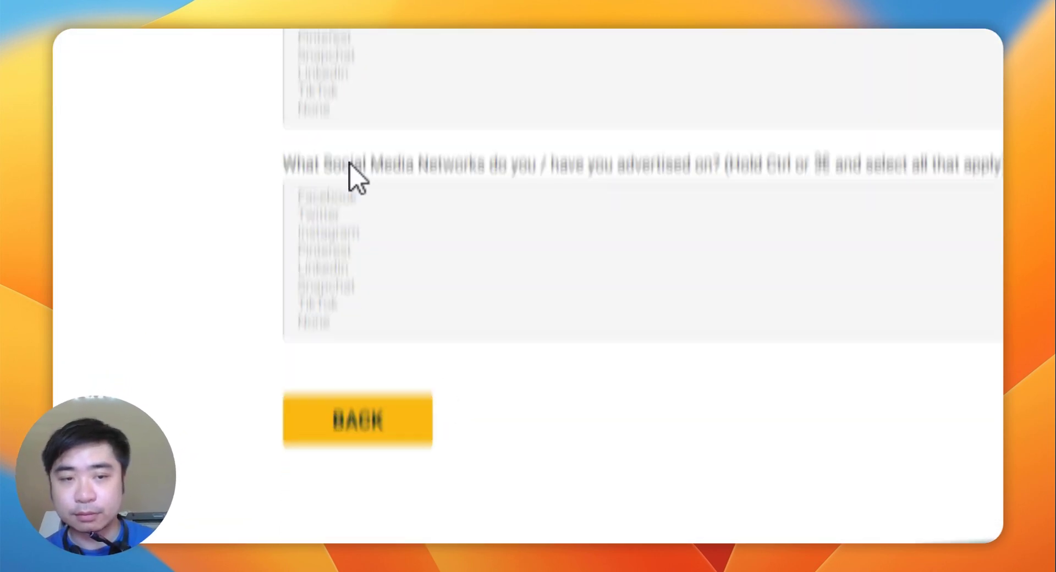
scroll(352, 170, up, 3)
Step: Set both the networks-used and networks-advertised lists to None and submit the section
click(389, 200)
click(395, 154)
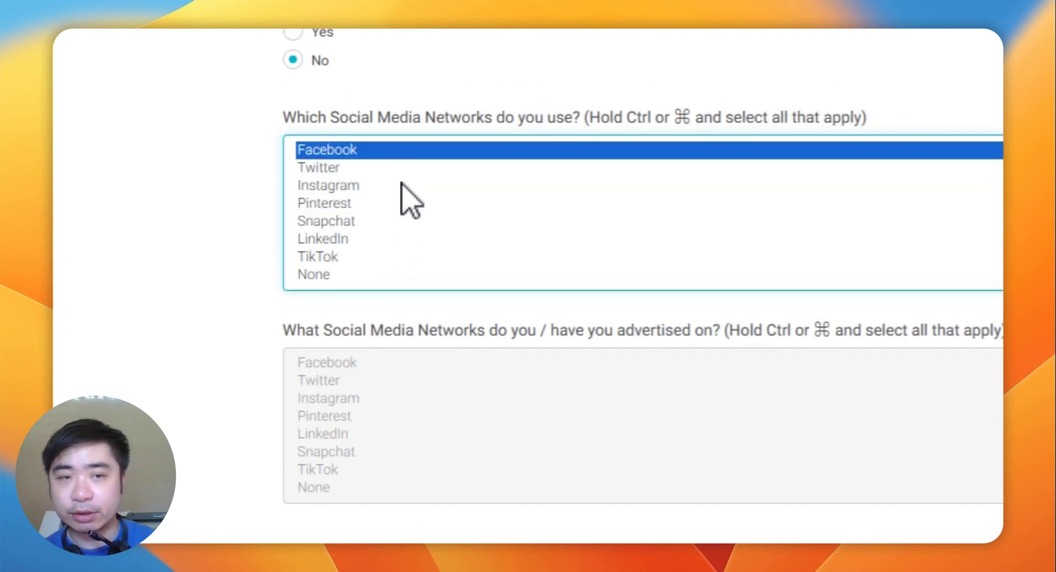
click(389, 361)
scroll(388, 369, down, 2)
click(325, 386)
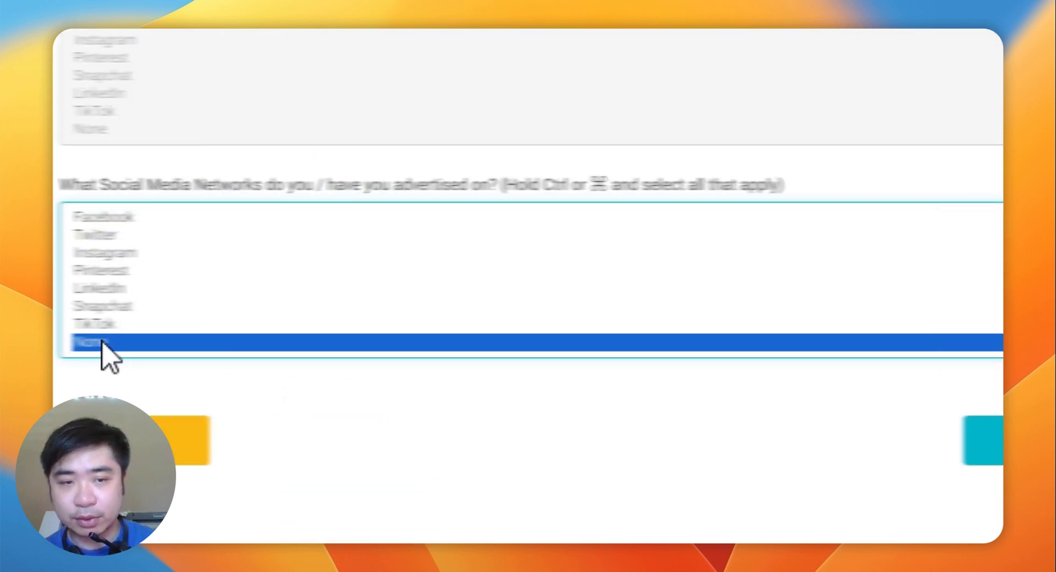
click(474, 128)
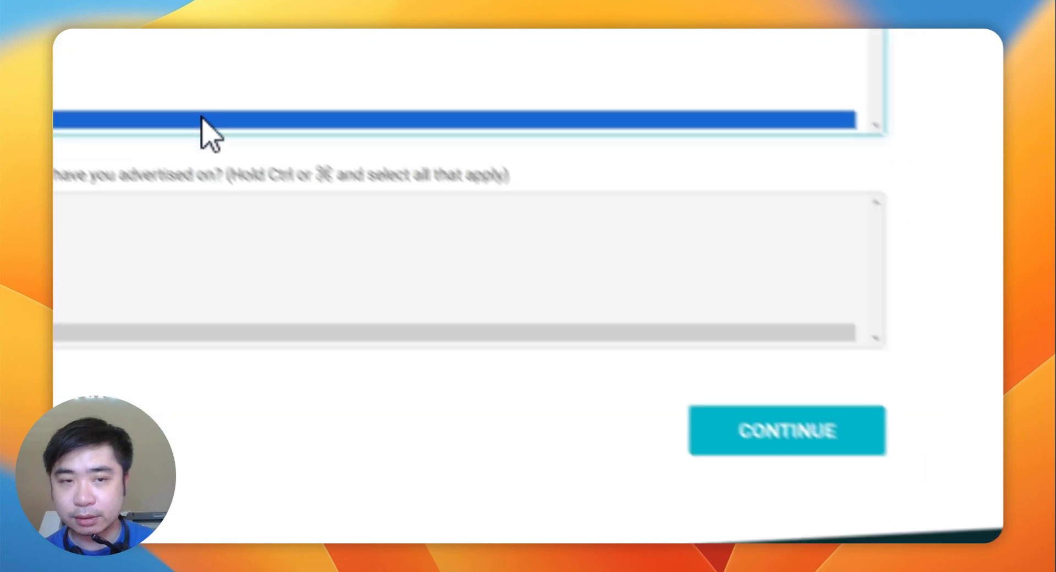
click(816, 448)
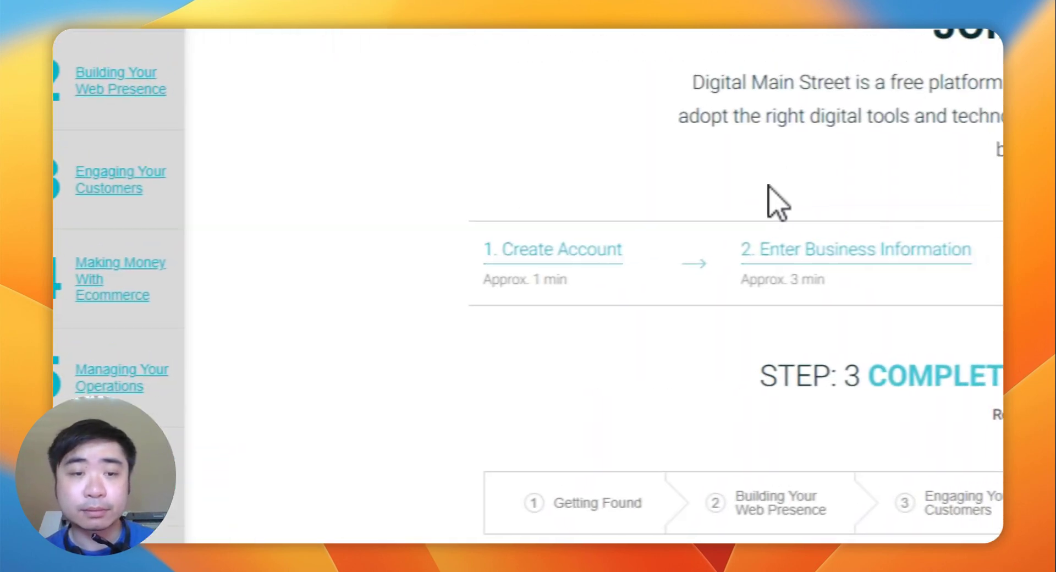
Step: Answer No to selling online, CRM, market research, online reservations and marketing strategy, then continue
click(320, 293)
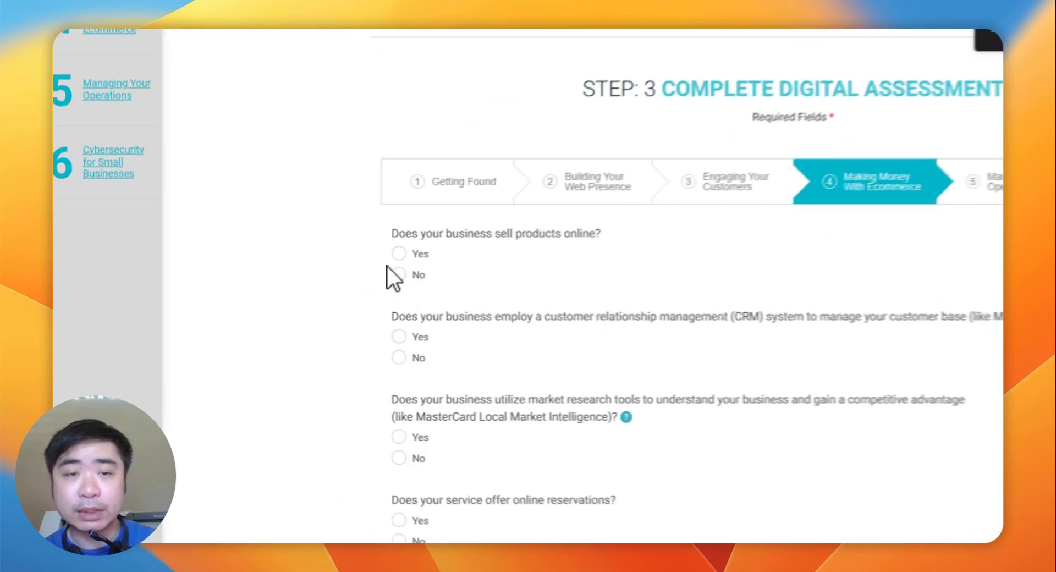
click(517, 389)
scroll(528, 328, down, 4)
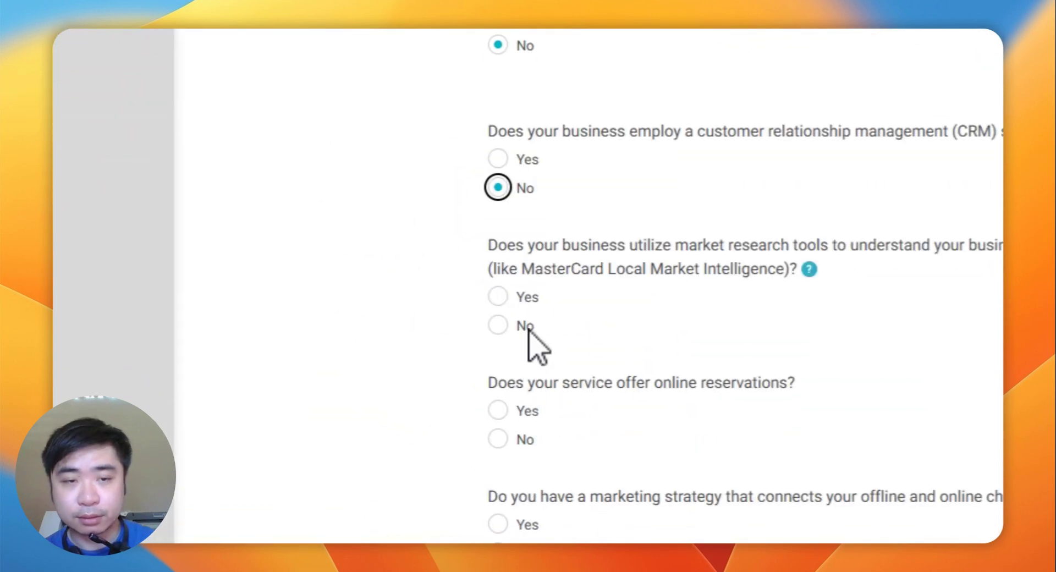
click(514, 325)
scroll(530, 423, down, 4)
click(518, 253)
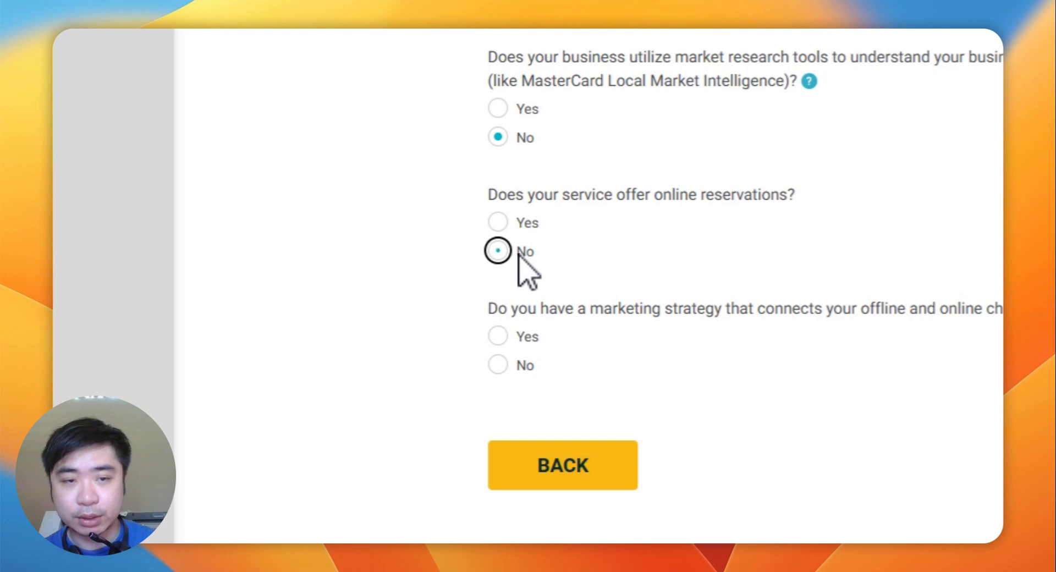
click(518, 366)
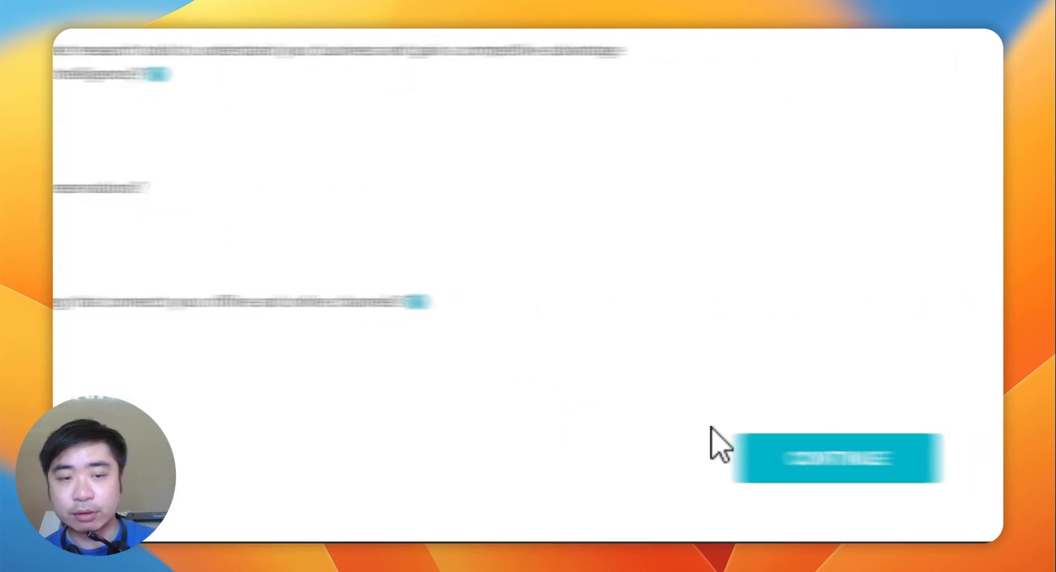
click(628, 444)
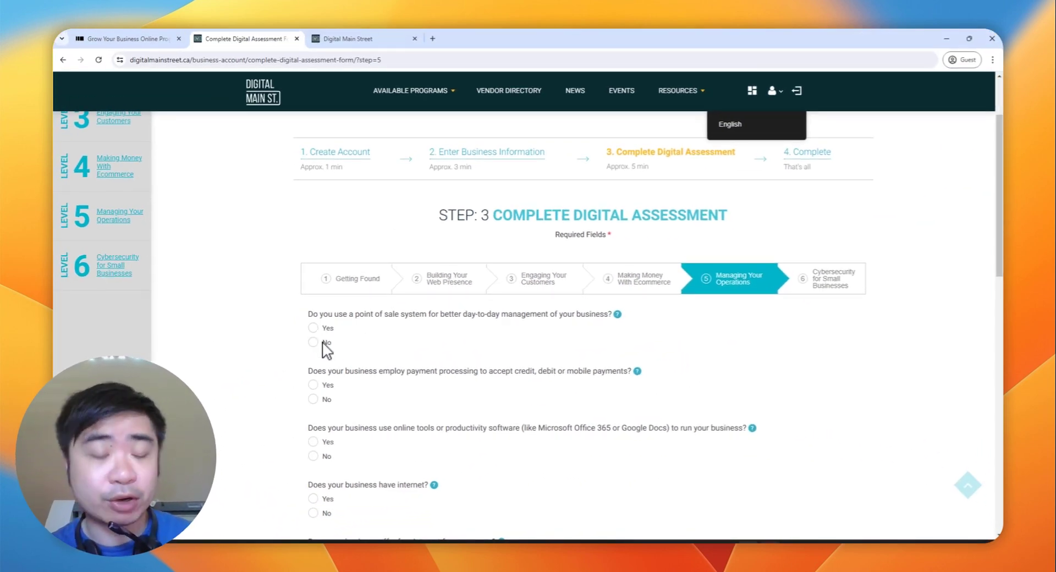
Step: Answer No to all nine operations questions, from point-of-sale systems through cloud use, and continue
click(313, 342)
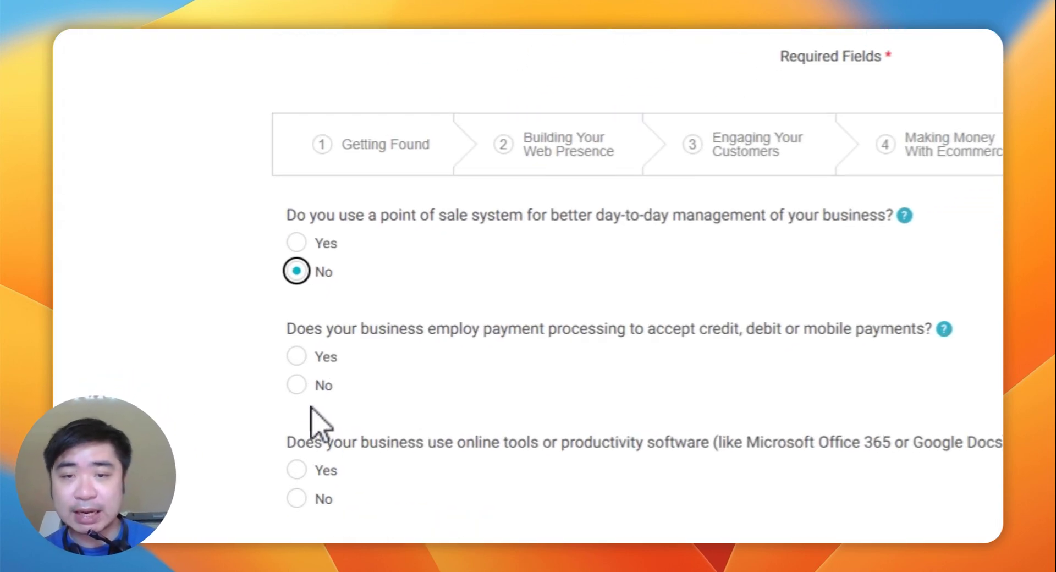
click(313, 399)
click(297, 297)
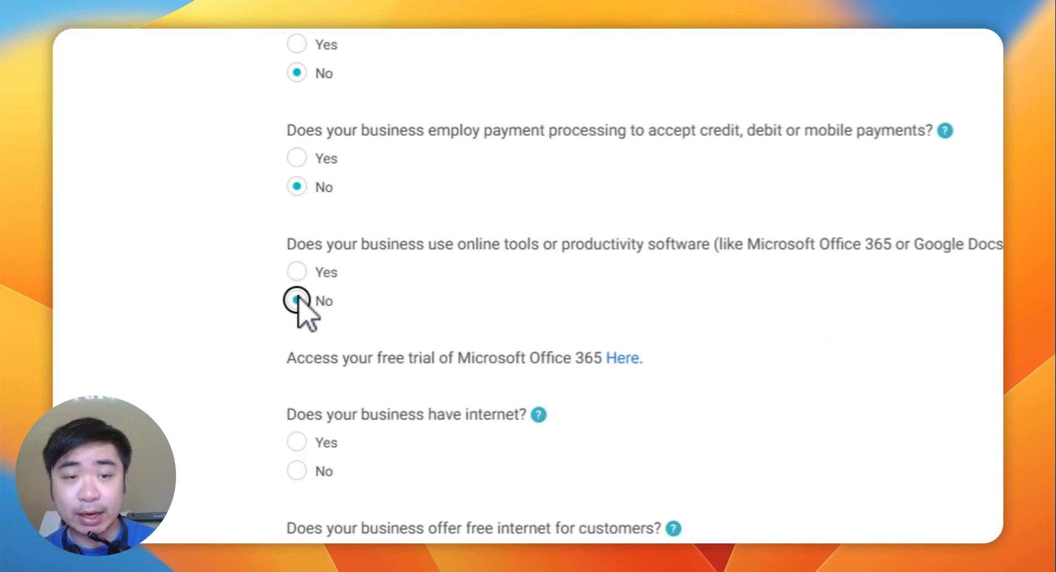
scroll(291, 176, down, 5)
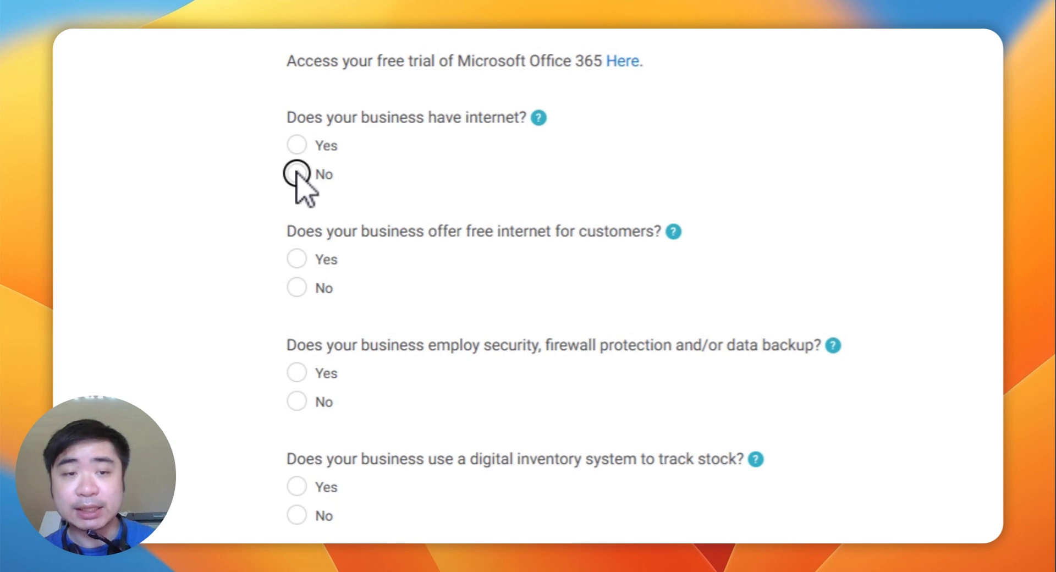
click(297, 277)
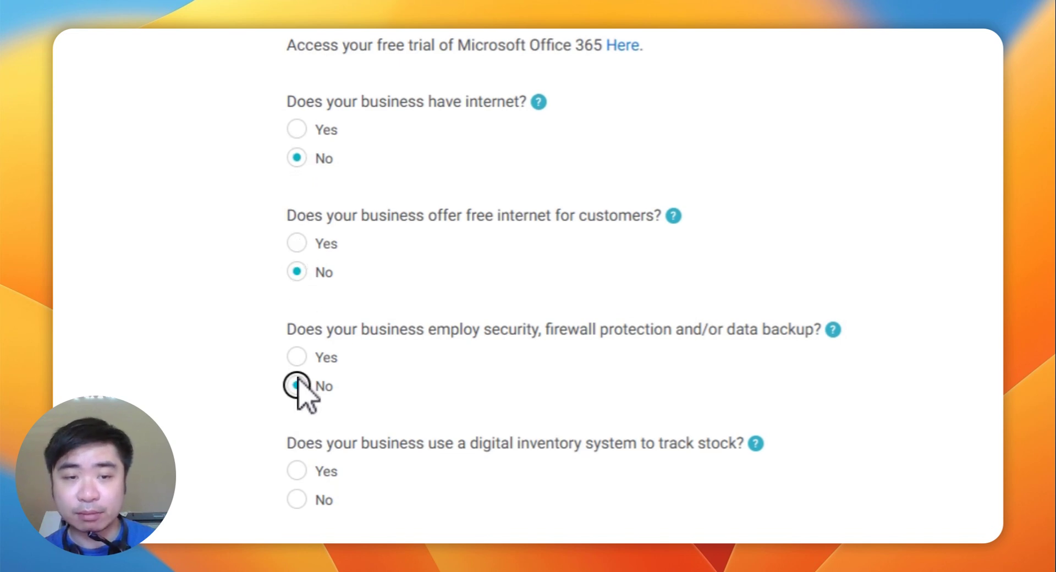
click(297, 389)
scroll(308, 352, down, 5)
click(296, 202)
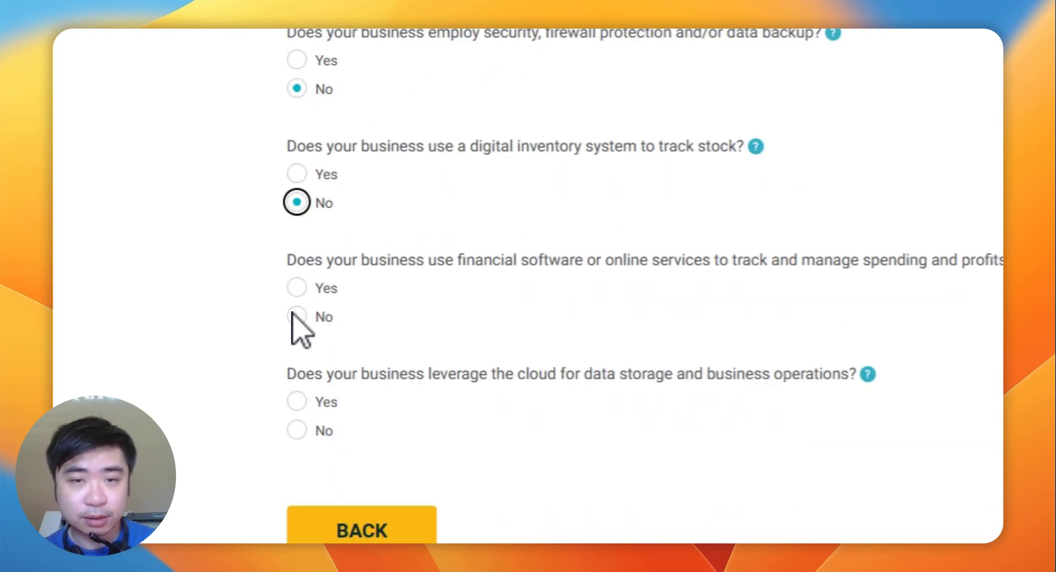
click(297, 316)
scroll(304, 363, down, 2)
click(286, 375)
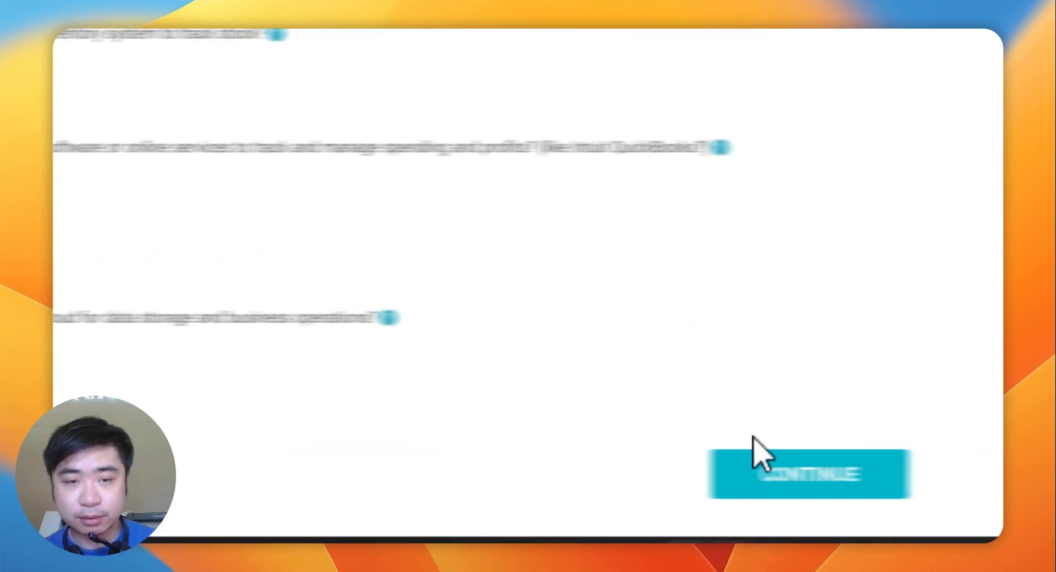
click(640, 479)
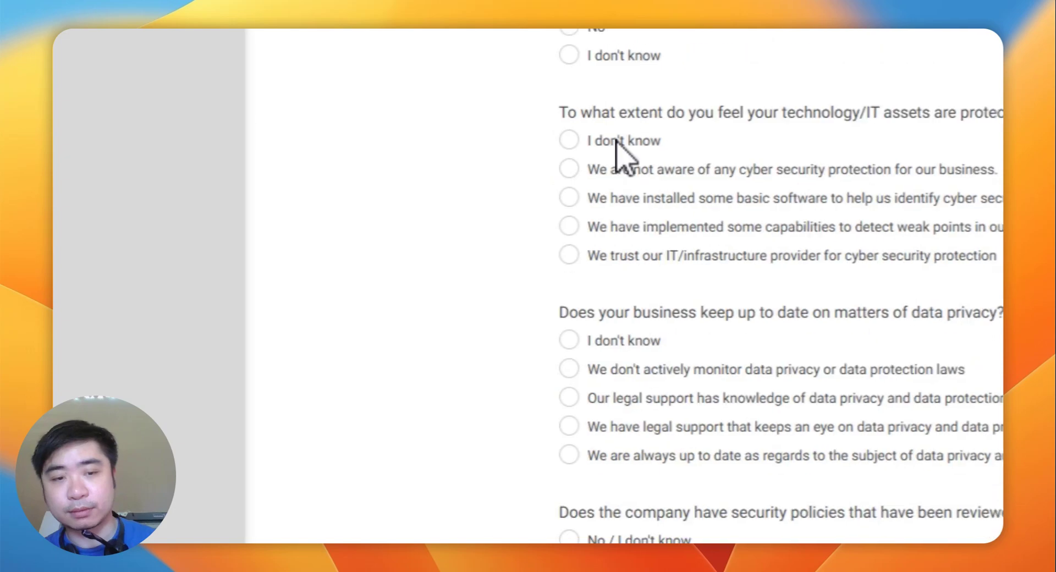
Step: Answer No to cyber security software, policies and training, and untick the Mastercard opt-in
click(439, 505)
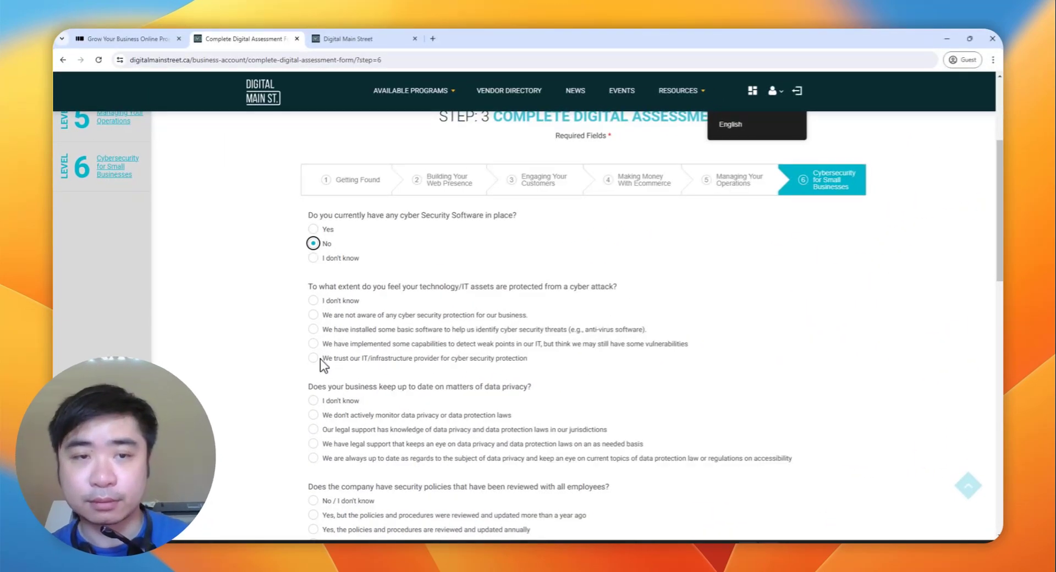
scroll(321, 357, down, 5)
scroll(328, 147, up, 3)
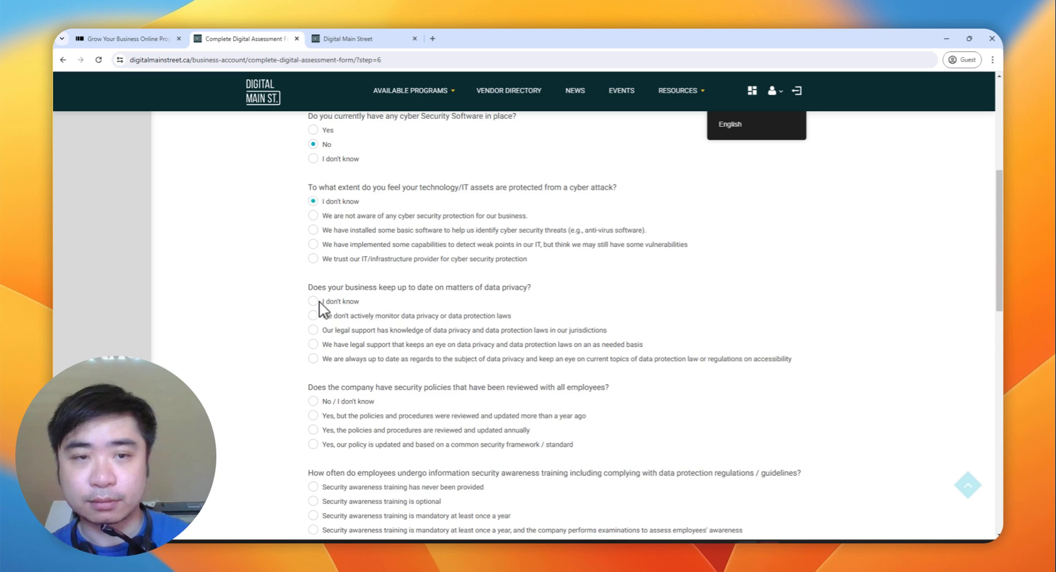
click(321, 402)
scroll(321, 404, down, 2)
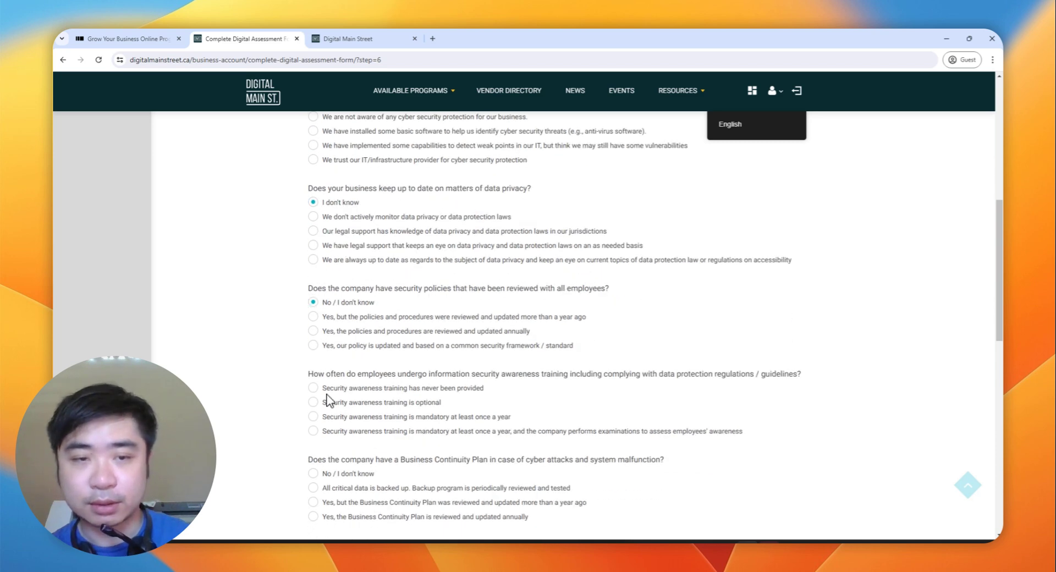
click(326, 391)
scroll(330, 401, down, 3)
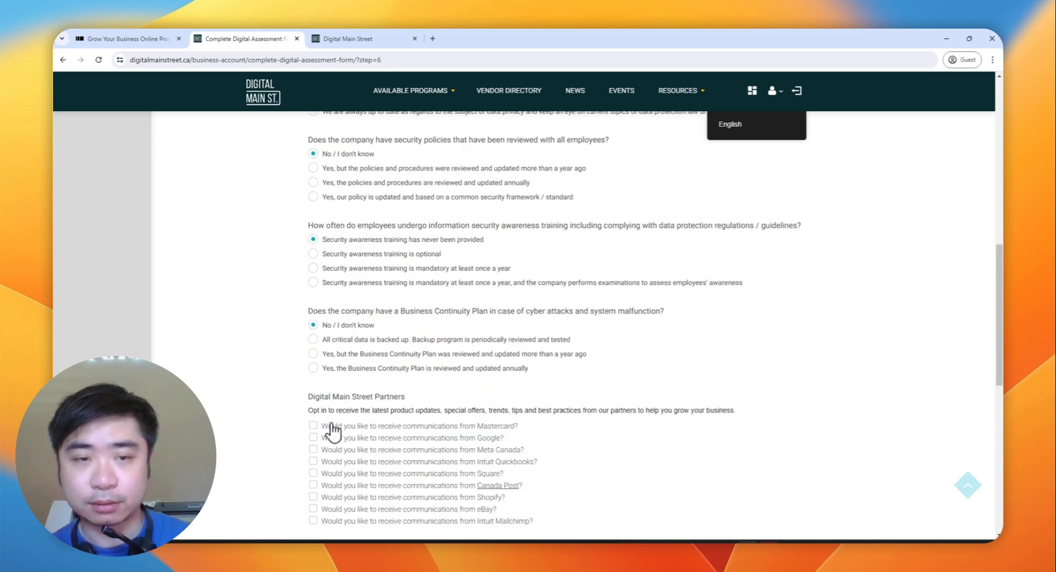
click(336, 430)
scroll(337, 432, down, 3)
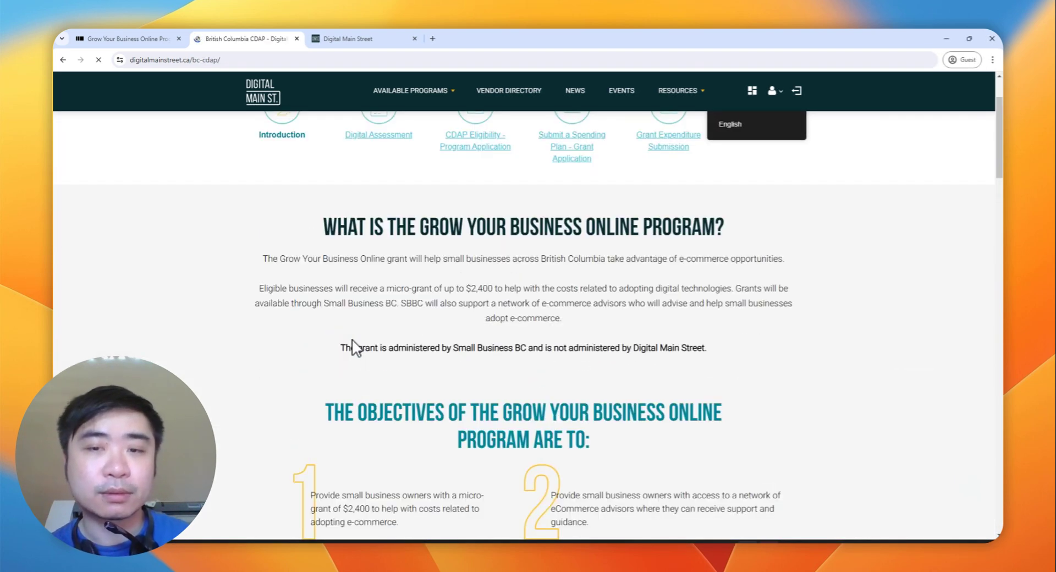
scroll(352, 338, up, 2)
scroll(450, 340, up, 1)
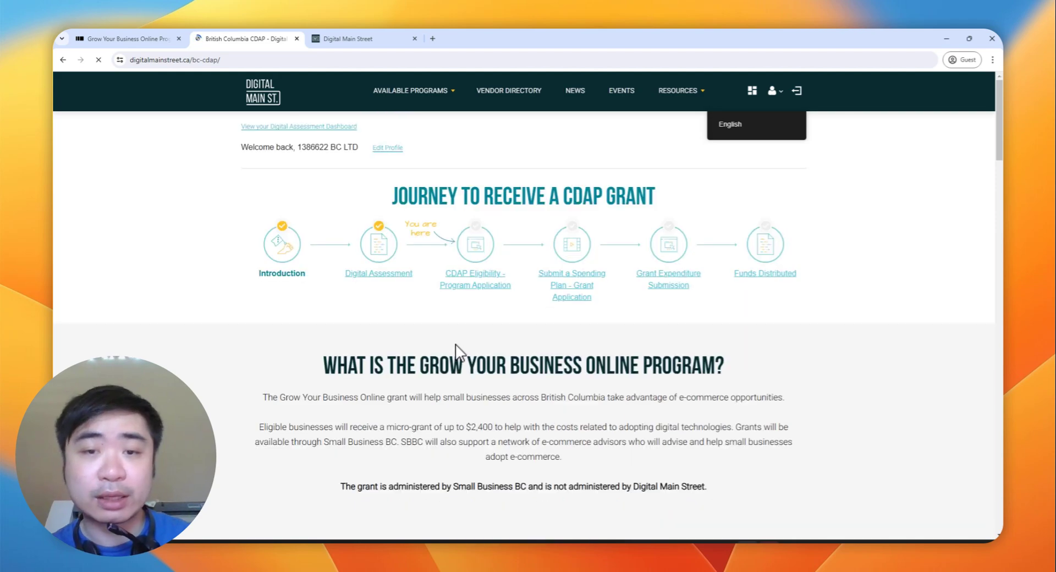
scroll(455, 344, down, 4)
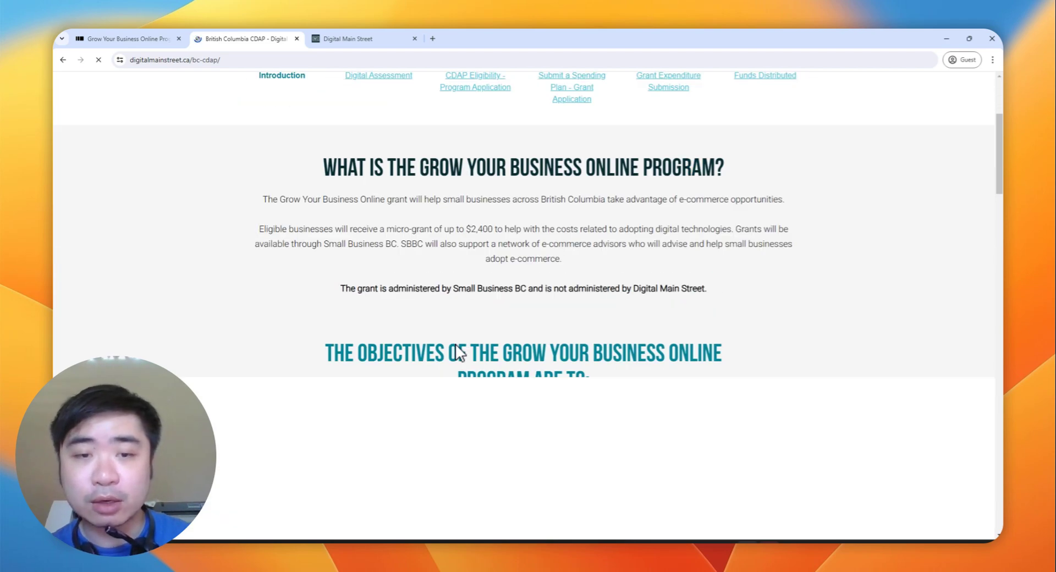
scroll(456, 351, up, 3)
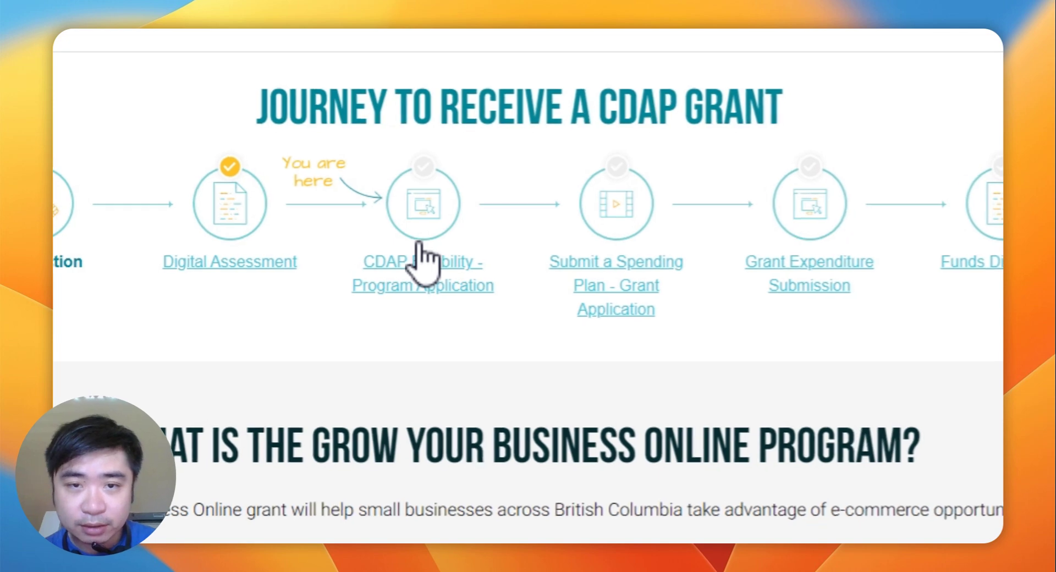
Step: Open the CDAP Eligibility application and enter the contact's first and last name
click(474, 271)
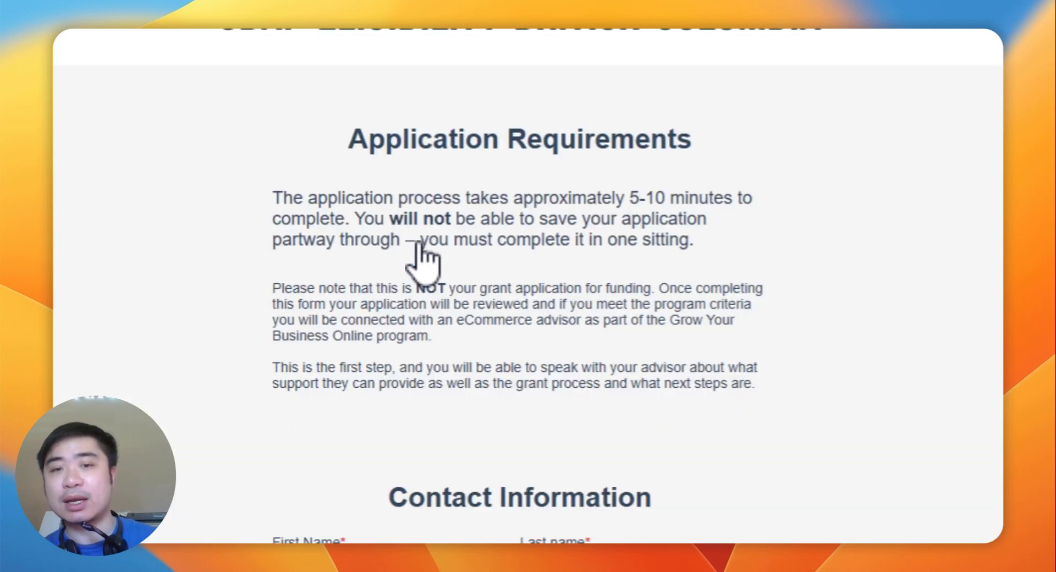
scroll(424, 259, down, 2)
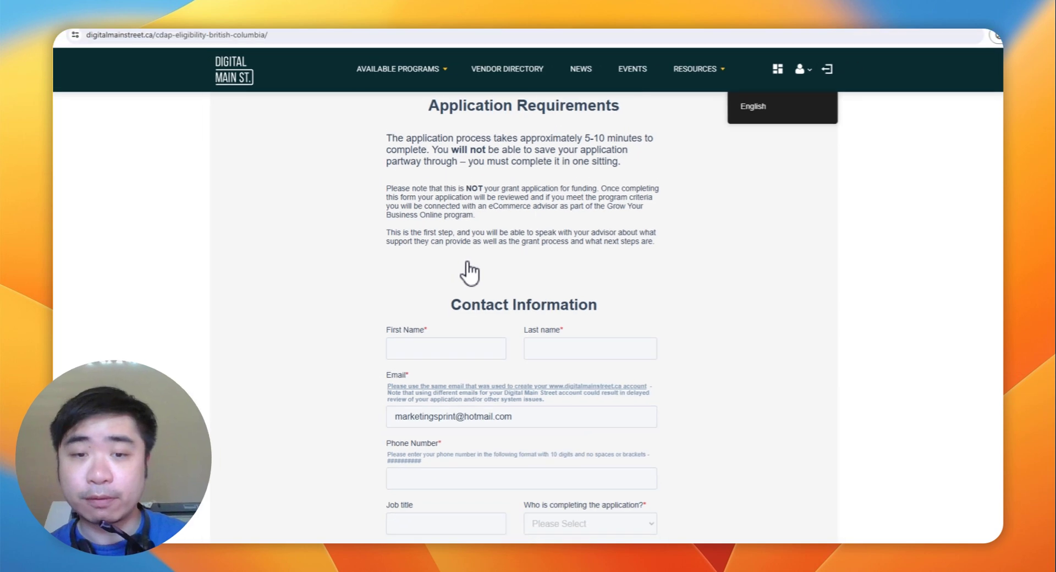
click(453, 342)
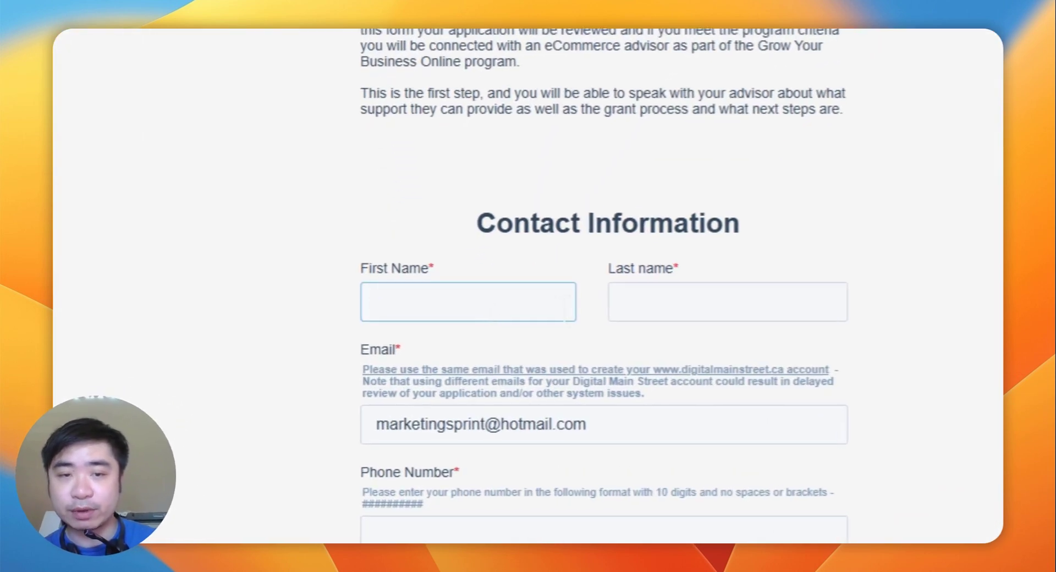
scroll(574, 272, down, 7)
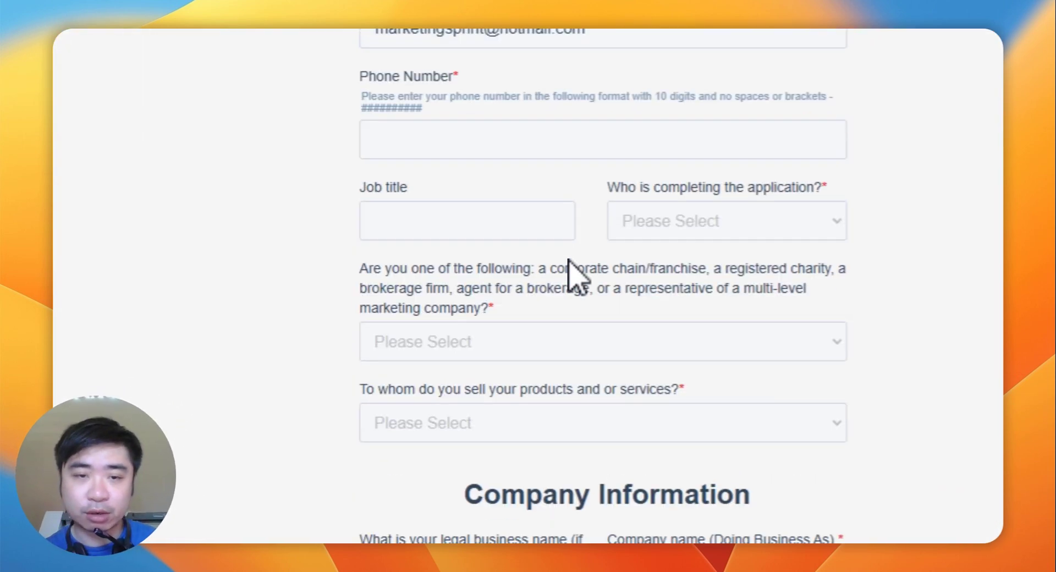
scroll(574, 273, up, 4)
text(Valor)
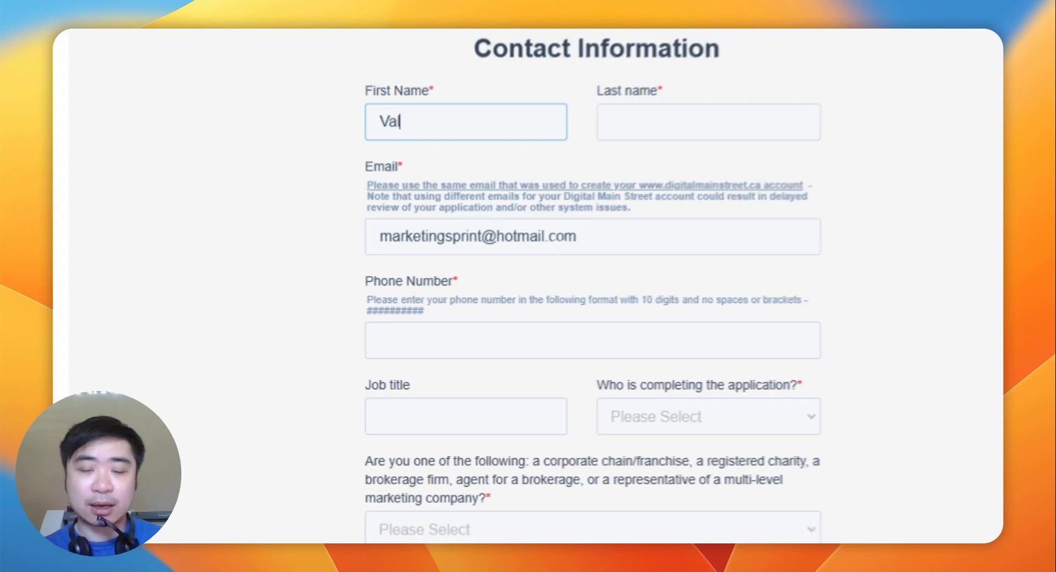
key(Tab)
text(PM)
key(Tab)
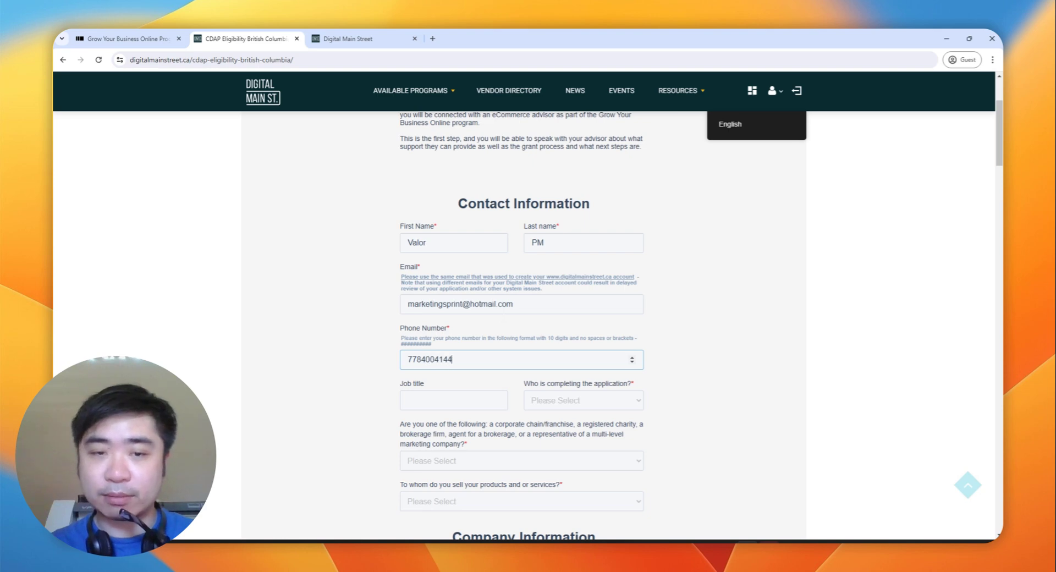
Step: Set the applicant to Business Owner and answer No to the franchise/charity question
click(563, 404)
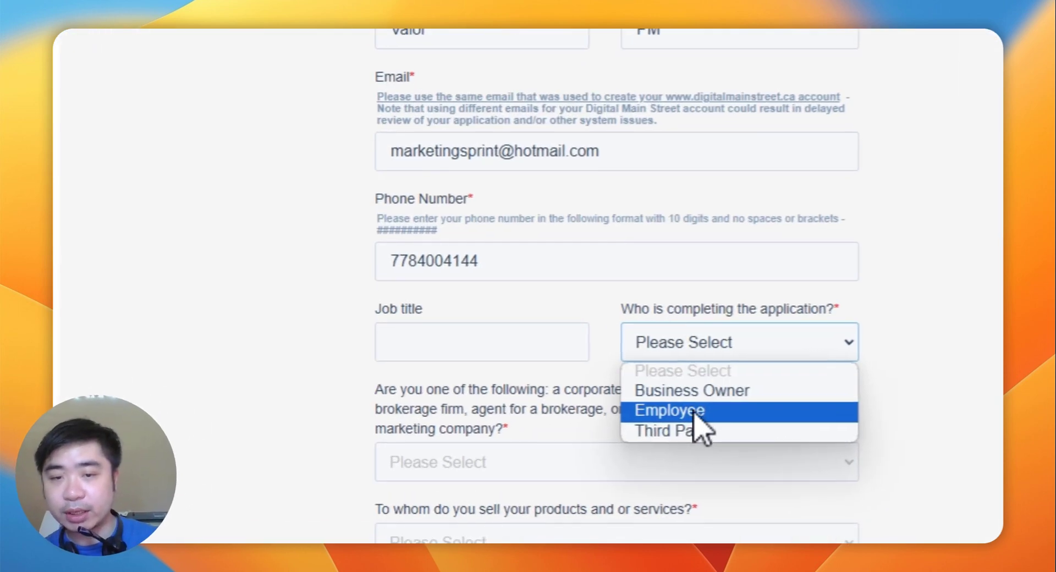
click(708, 391)
scroll(715, 380, down, 5)
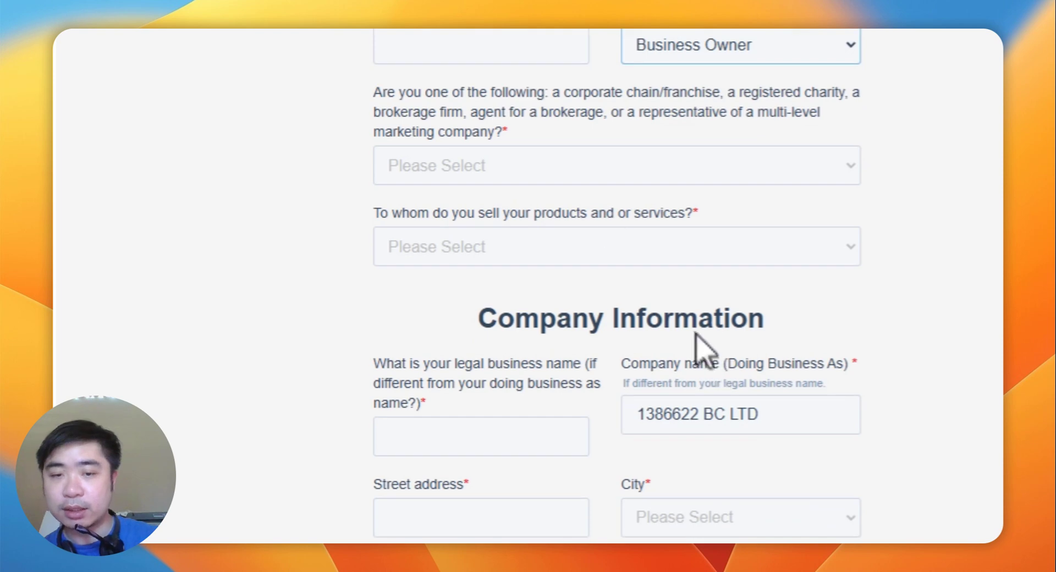
click(584, 164)
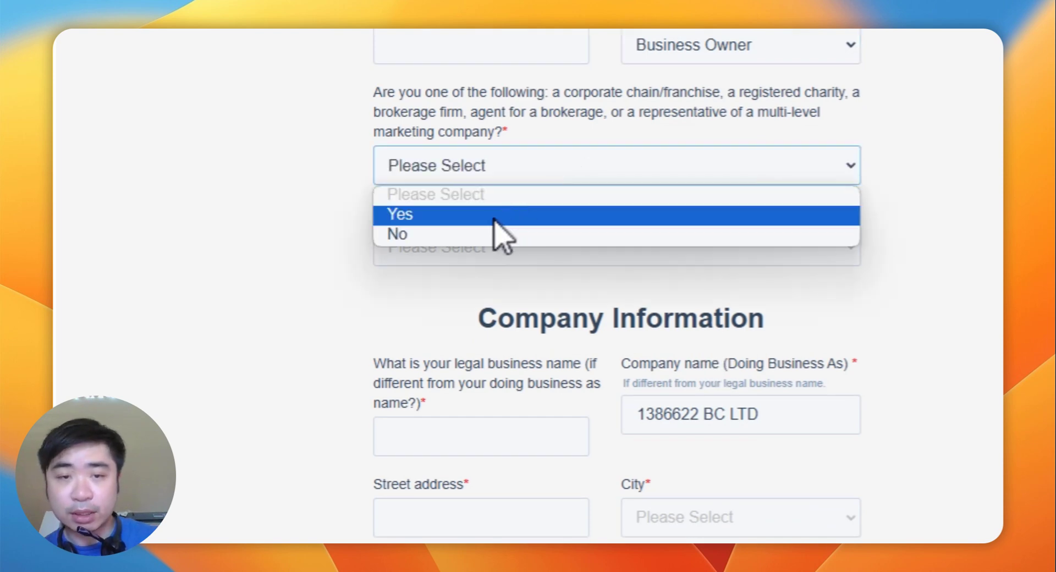
click(462, 237)
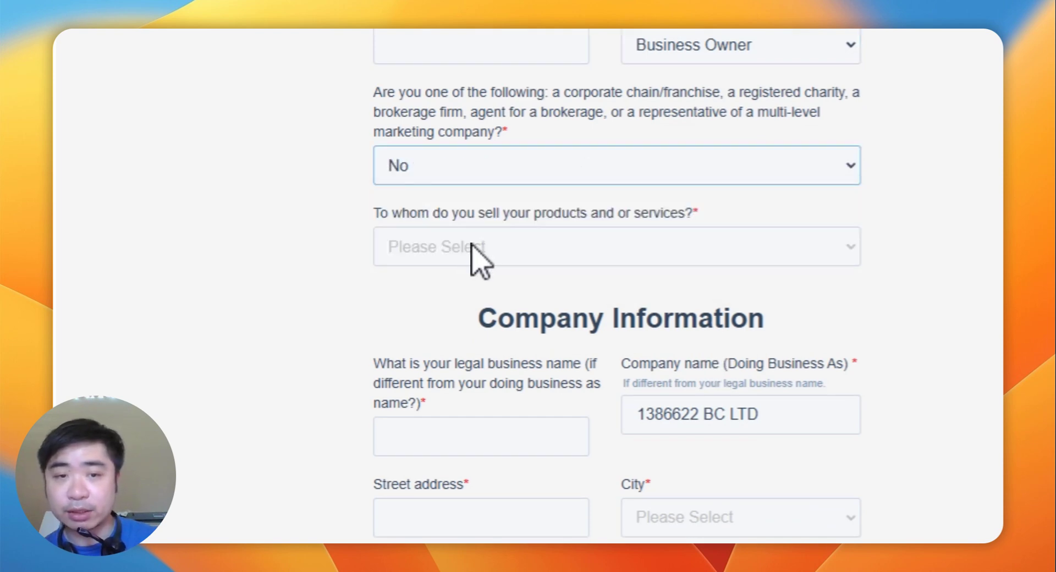
click(472, 246)
click(341, 255)
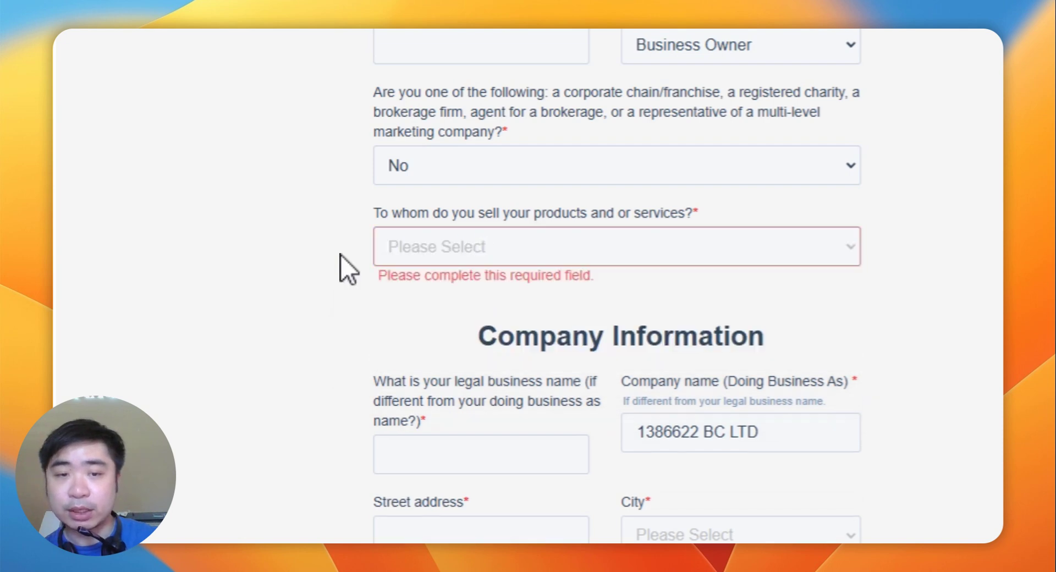
click(536, 246)
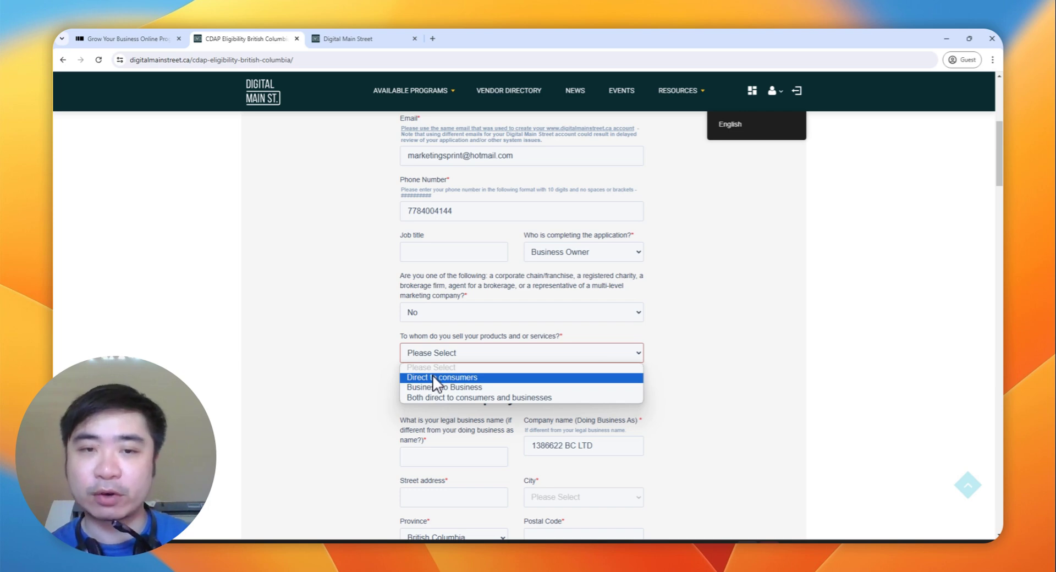
Step: Change the sales-audience answer from consumers and businesses to Direct to consumers
click(425, 394)
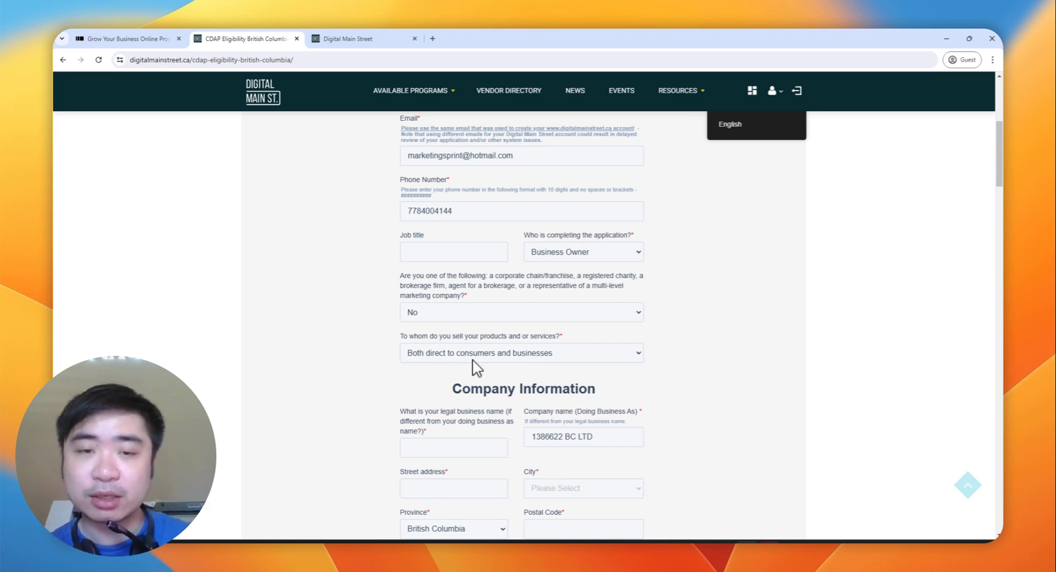
scroll(476, 366, down, 2)
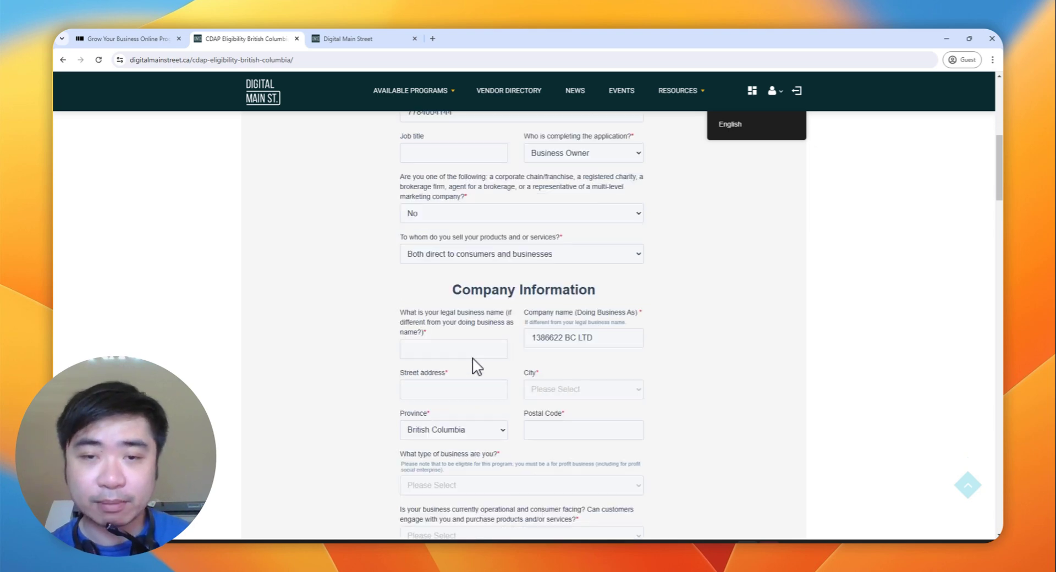
click(476, 251)
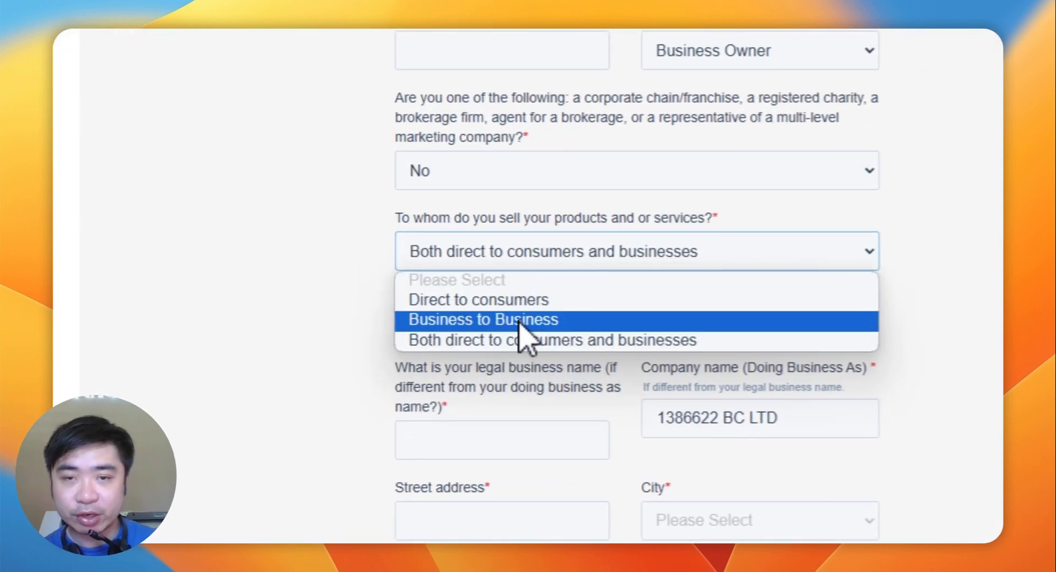
click(518, 340)
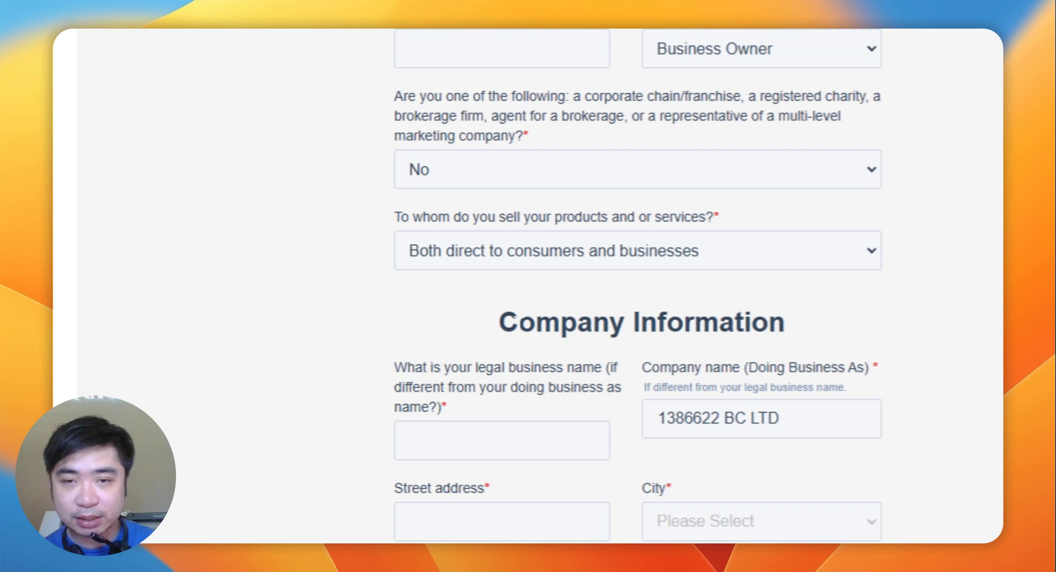
click(535, 265)
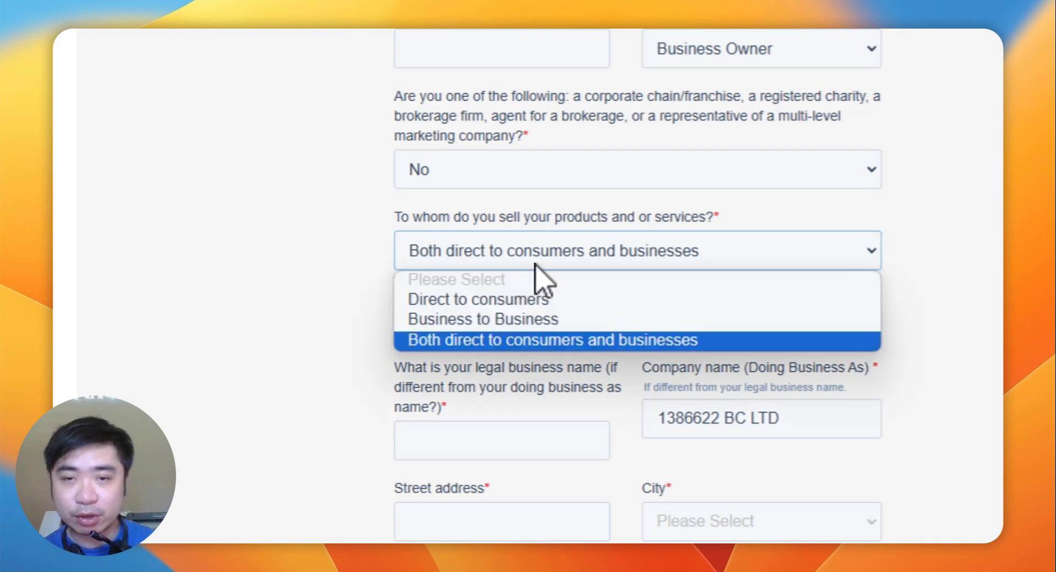
click(530, 308)
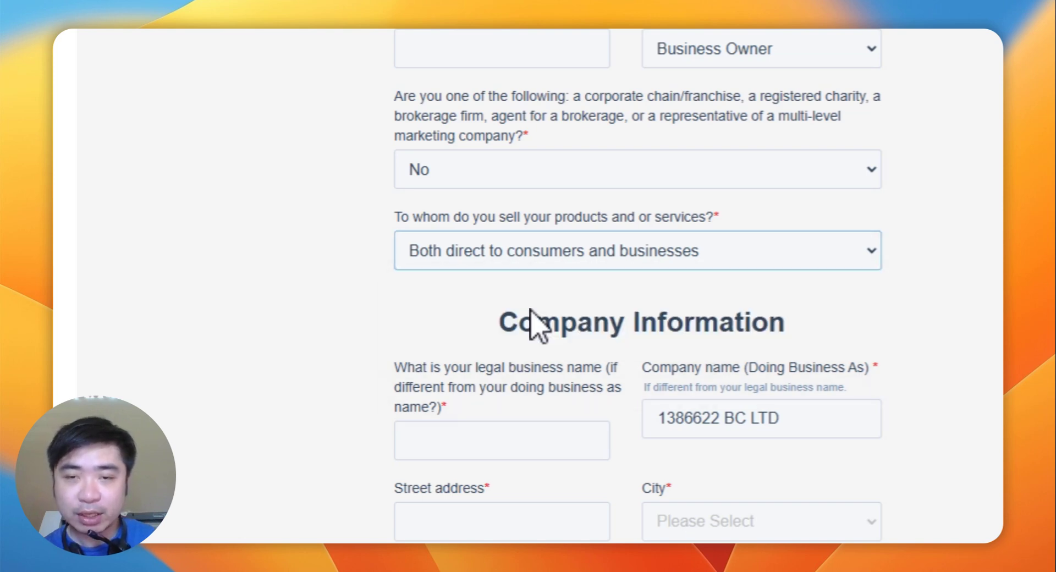
click(541, 266)
click(541, 266)
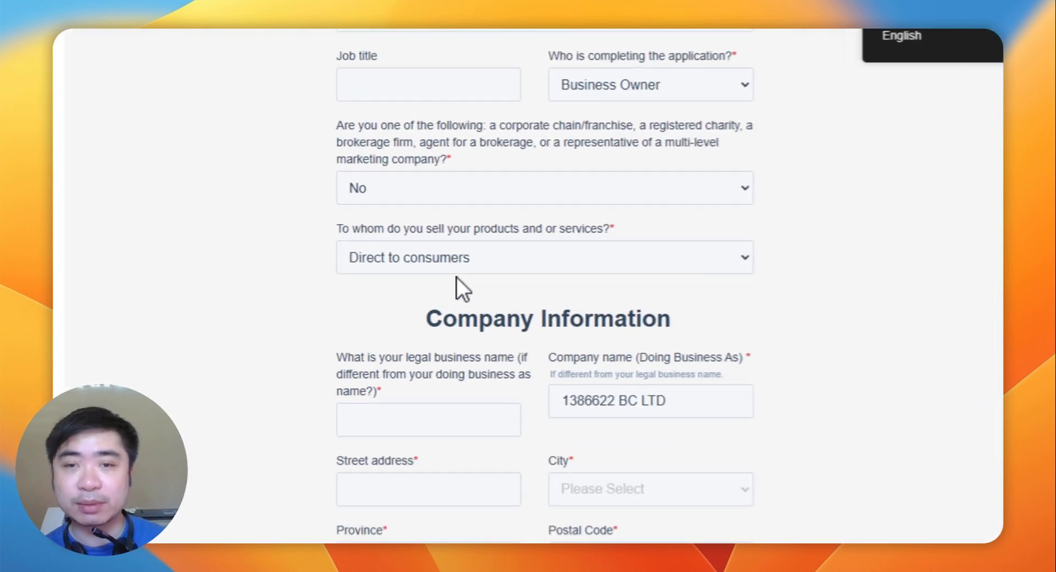
click(457, 269)
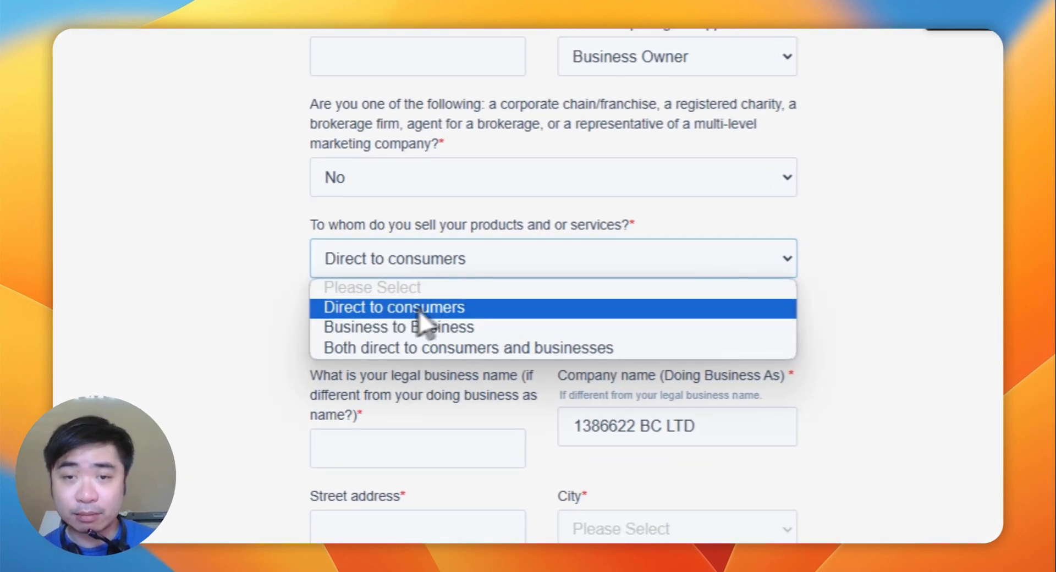
click(418, 308)
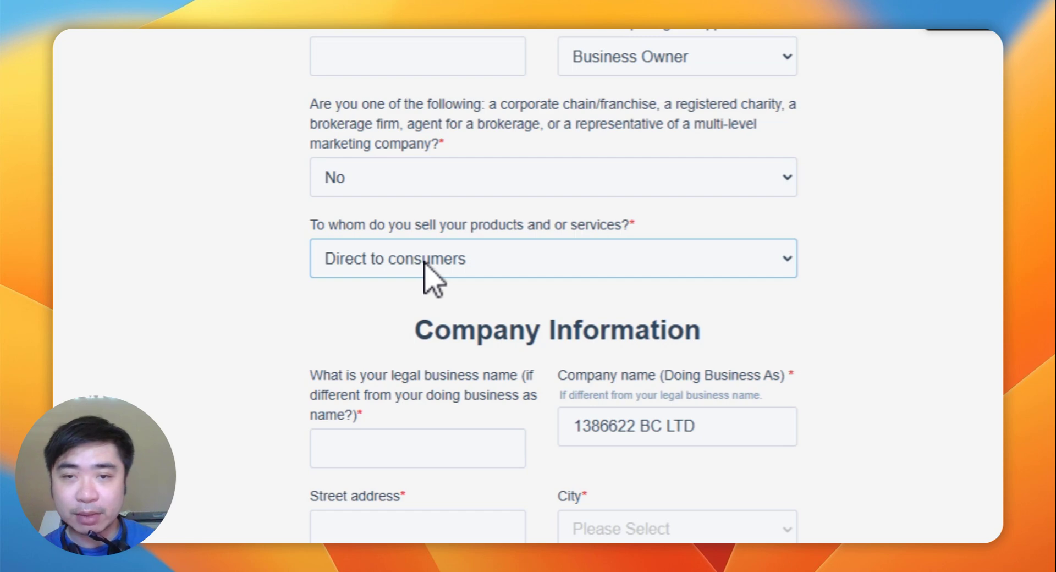
click(446, 259)
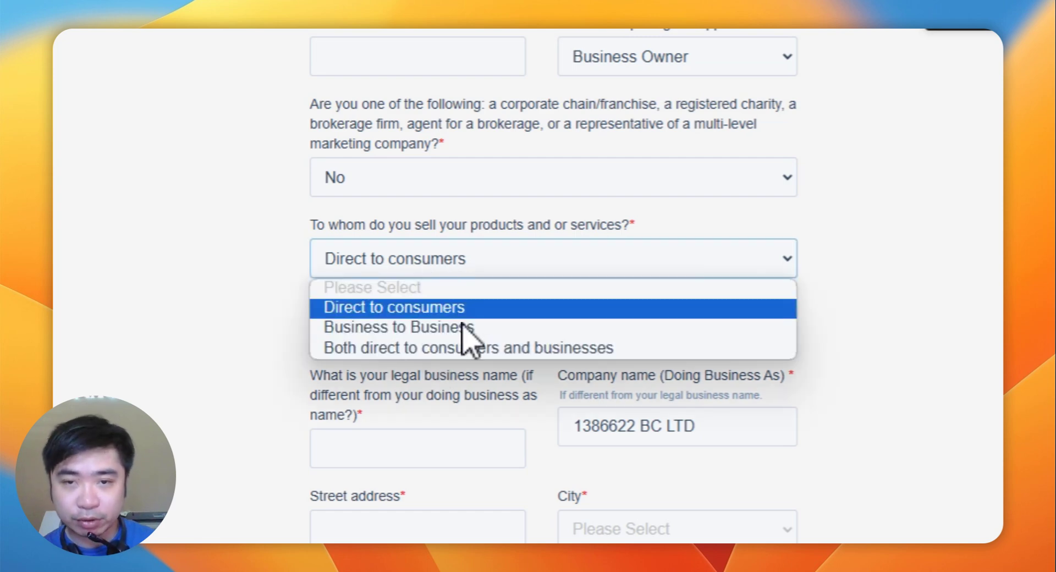
click(470, 307)
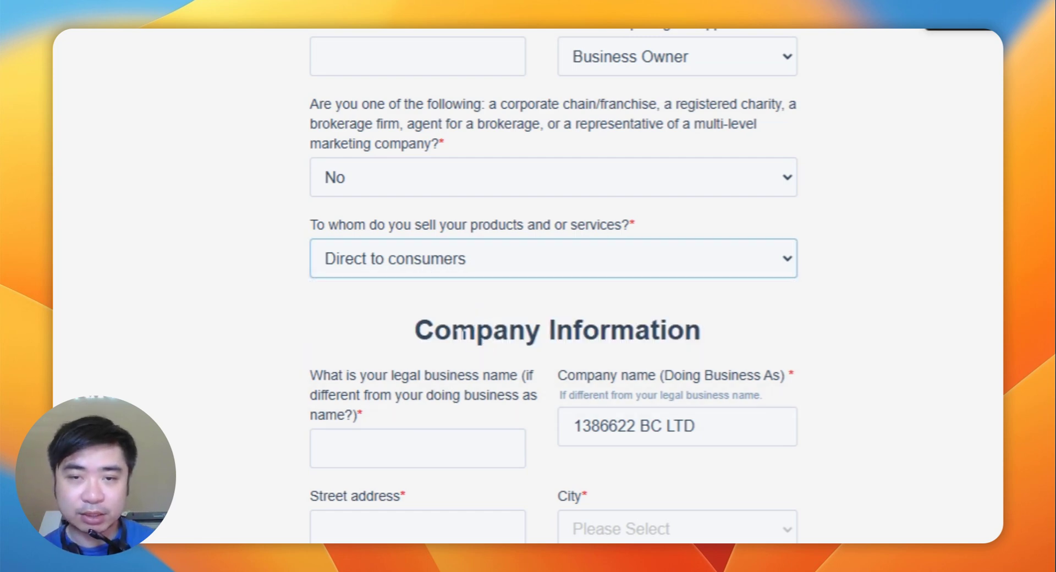
scroll(462, 329, down, 3)
click(418, 349)
scroll(418, 348, down, 5)
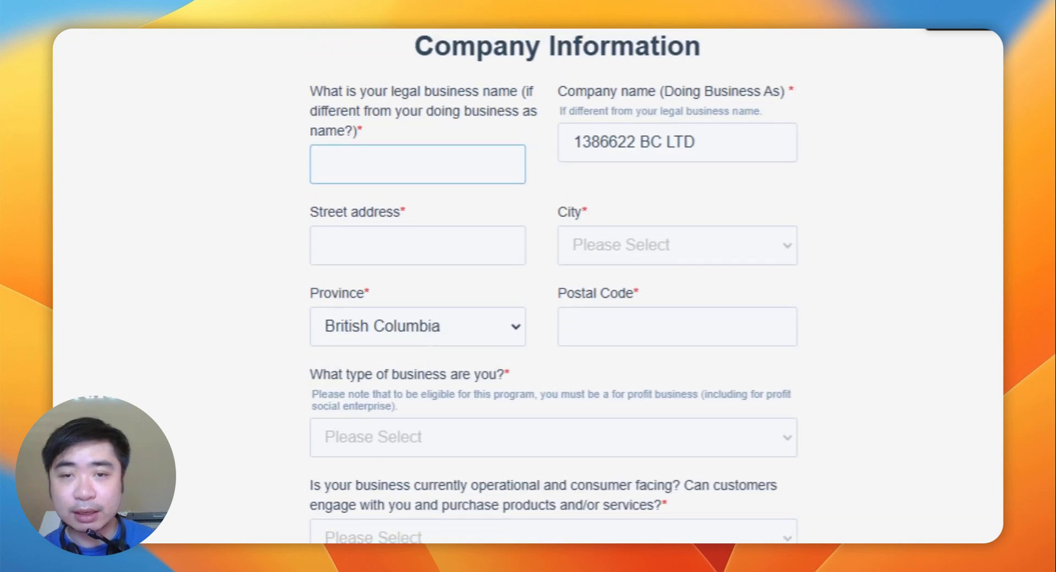
scroll(405, 207, up, 3)
drag(398, 197, 490, 197)
click(491, 199)
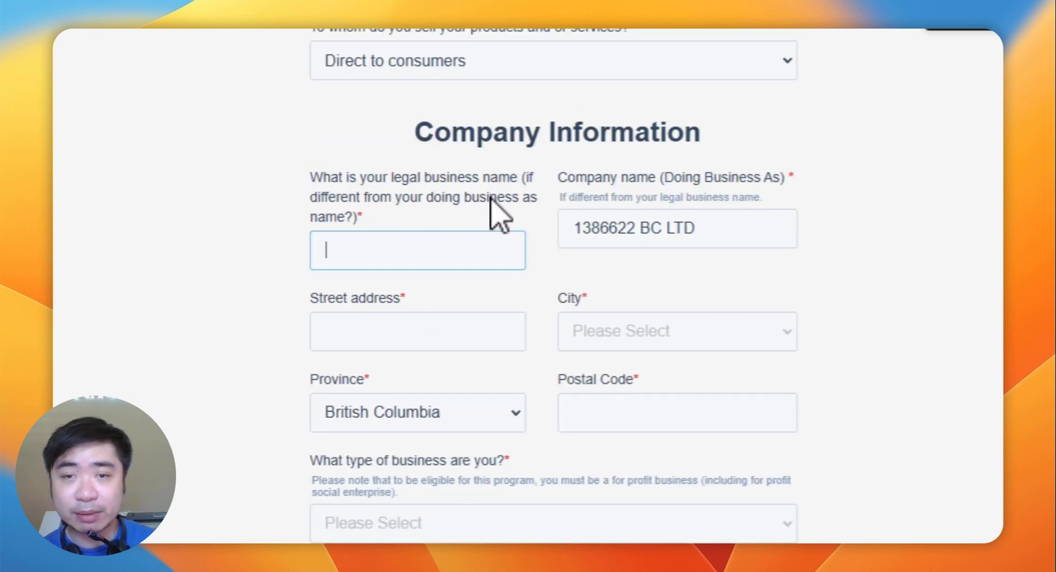
drag(697, 227, 574, 227)
key(super+c)
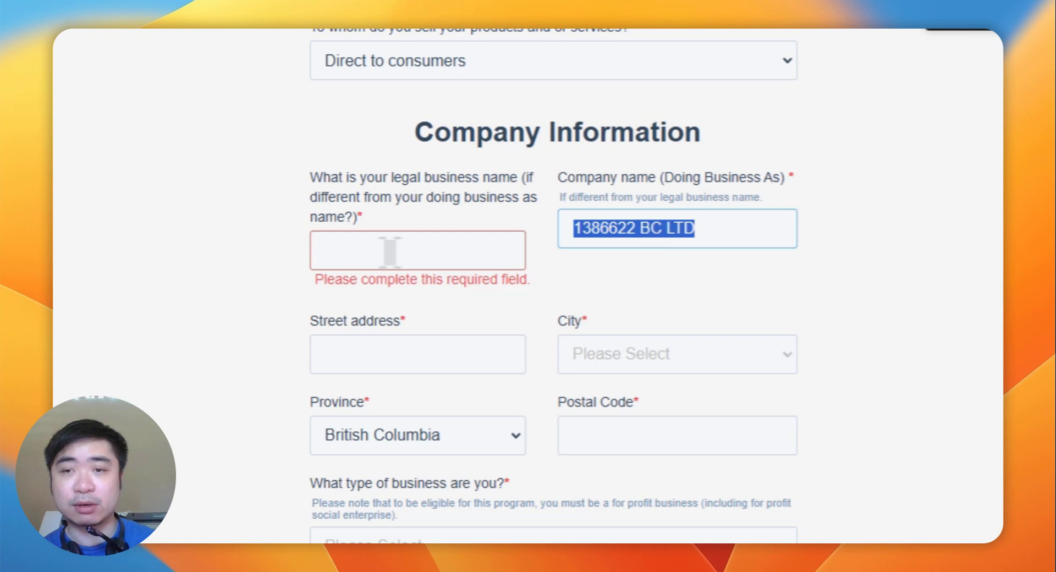
click(389, 251)
key(super+v)
click(689, 282)
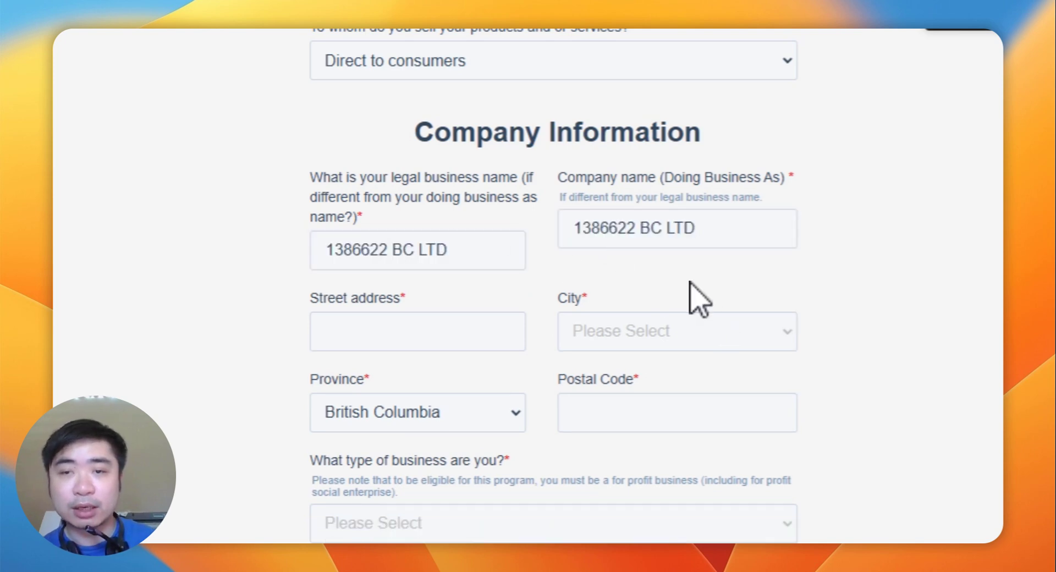
triple_click(677, 266)
click(574, 202)
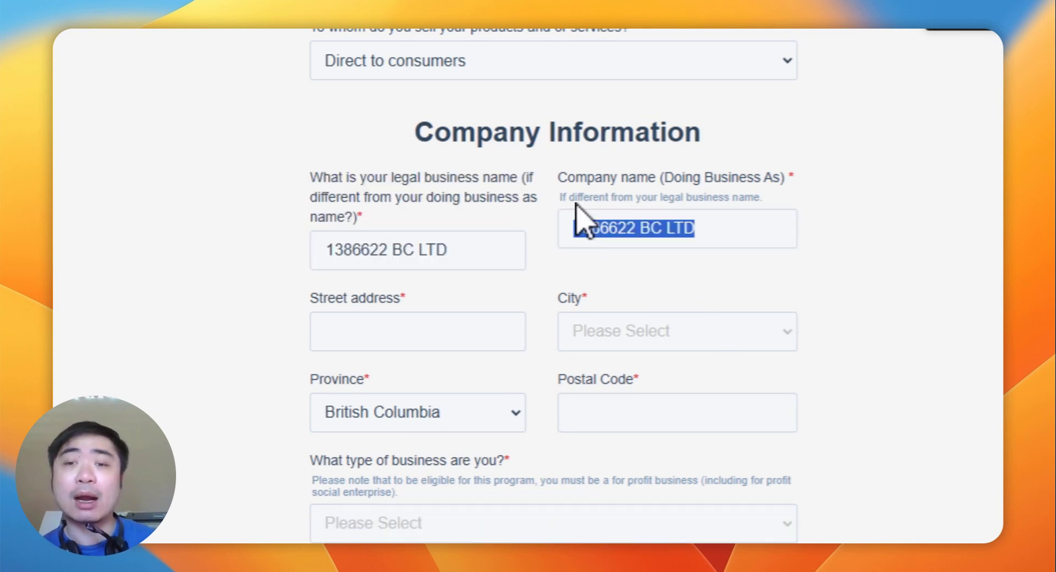
triple_click(572, 197)
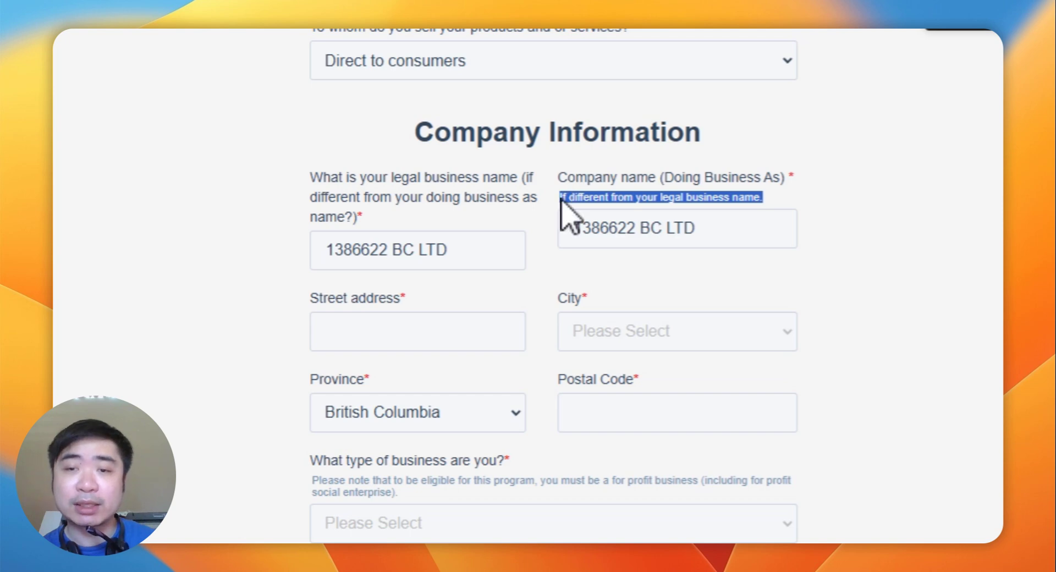
click(461, 250)
drag(461, 250, 291, 279)
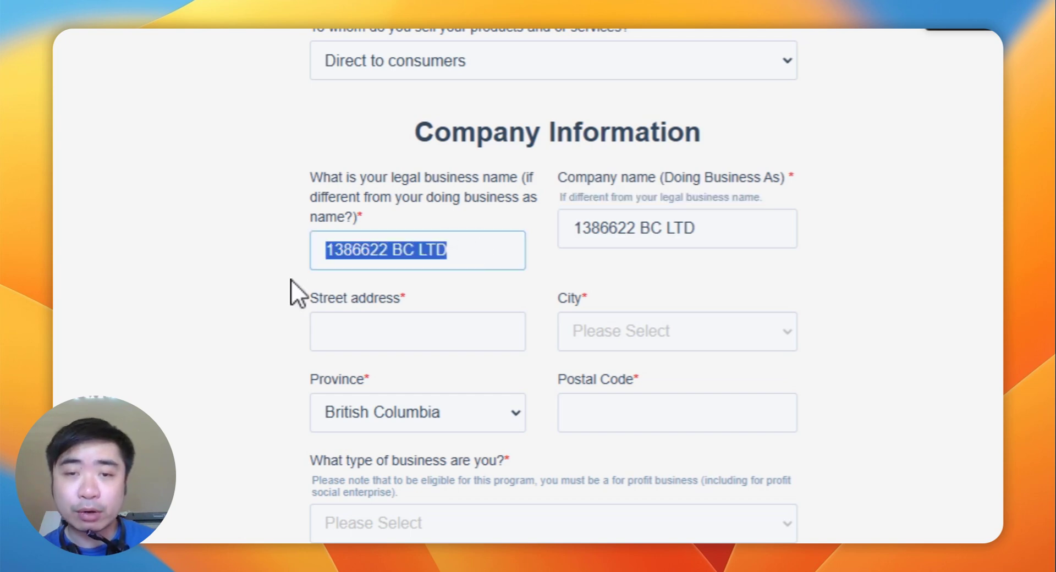
click(637, 274)
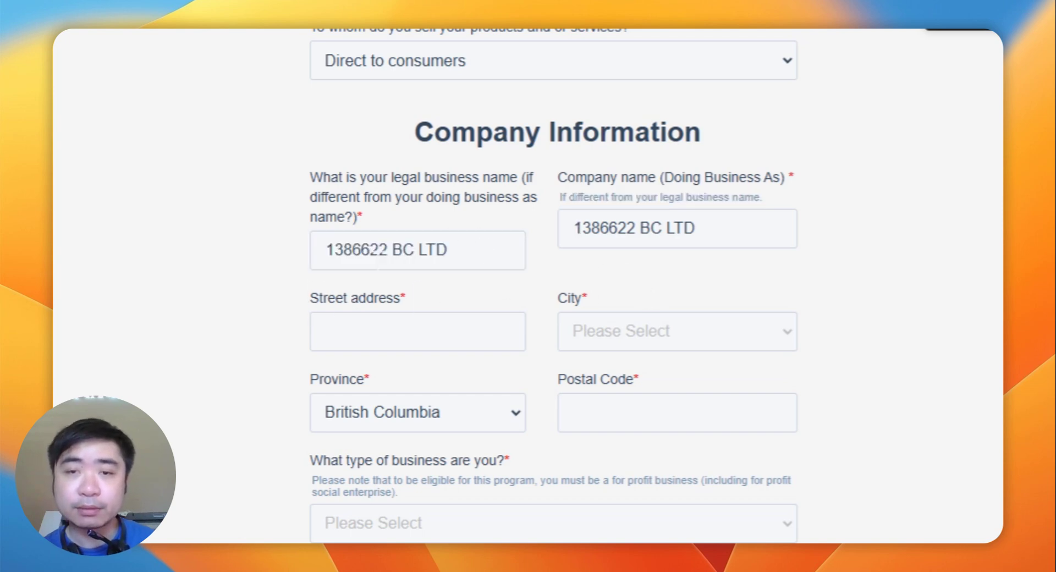
drag(456, 250, 297, 250)
click(297, 250)
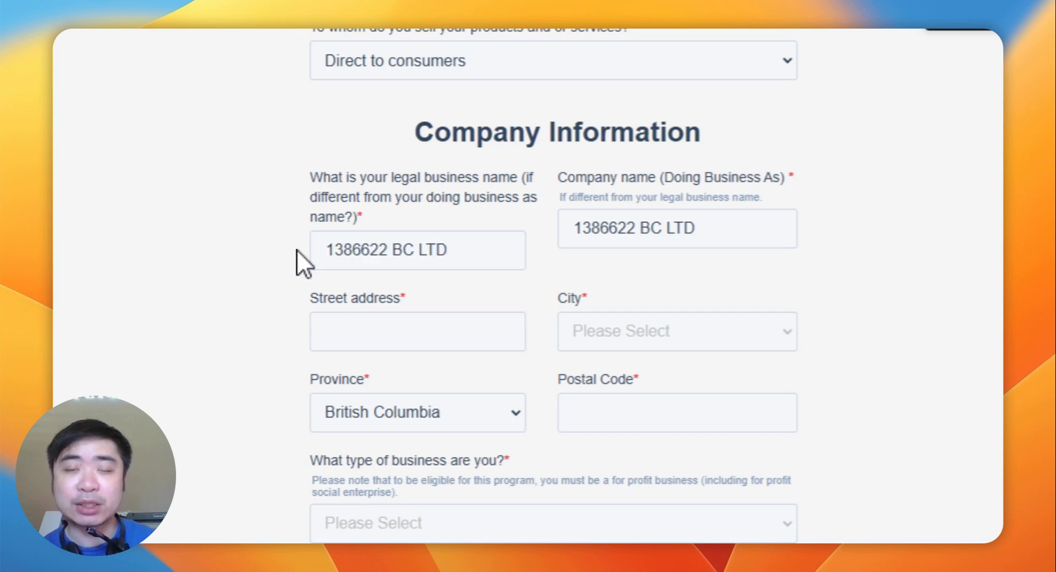
double_click(352, 250)
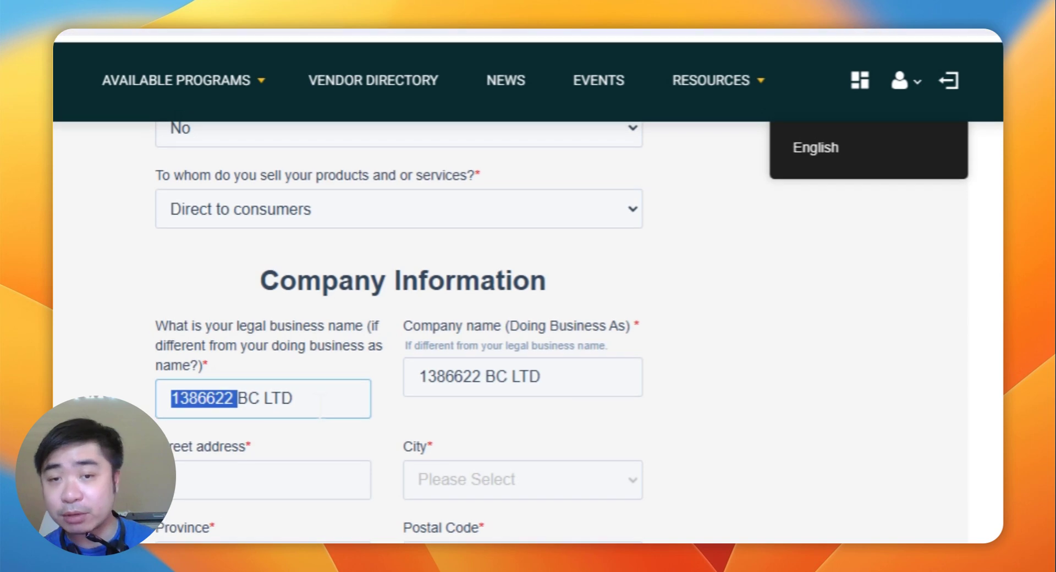
click(206, 98)
Step: Compare the doing-business-as and legal names by highlighting each in turn
scroll(342, 200, down, 3)
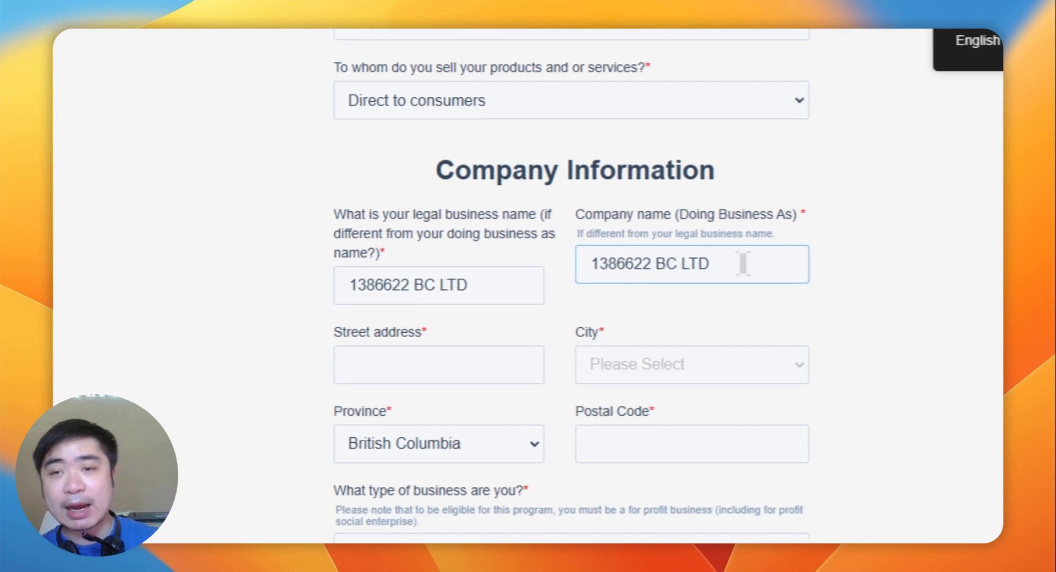
drag(592, 239, 532, 239)
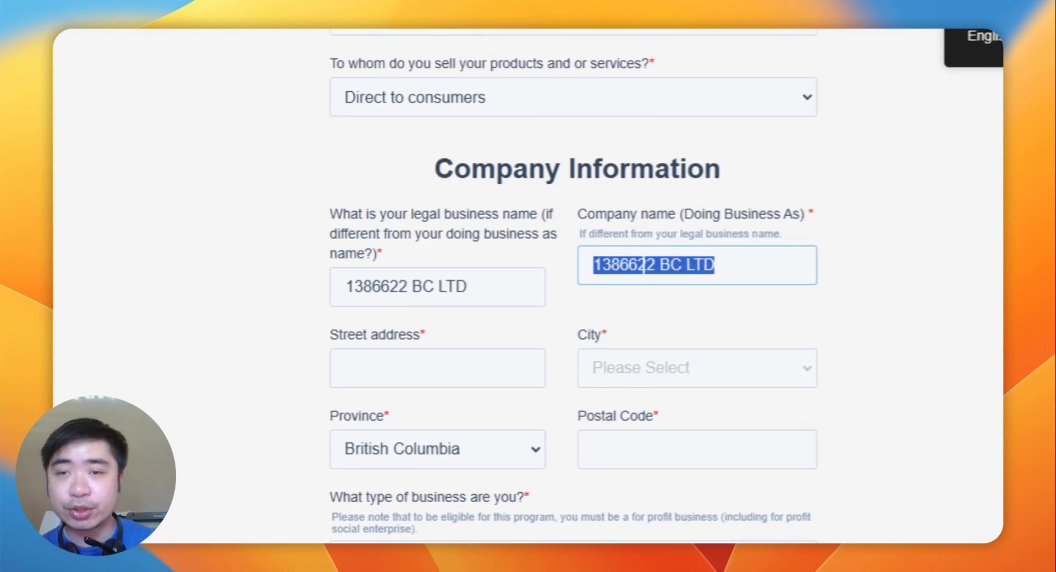
click(731, 265)
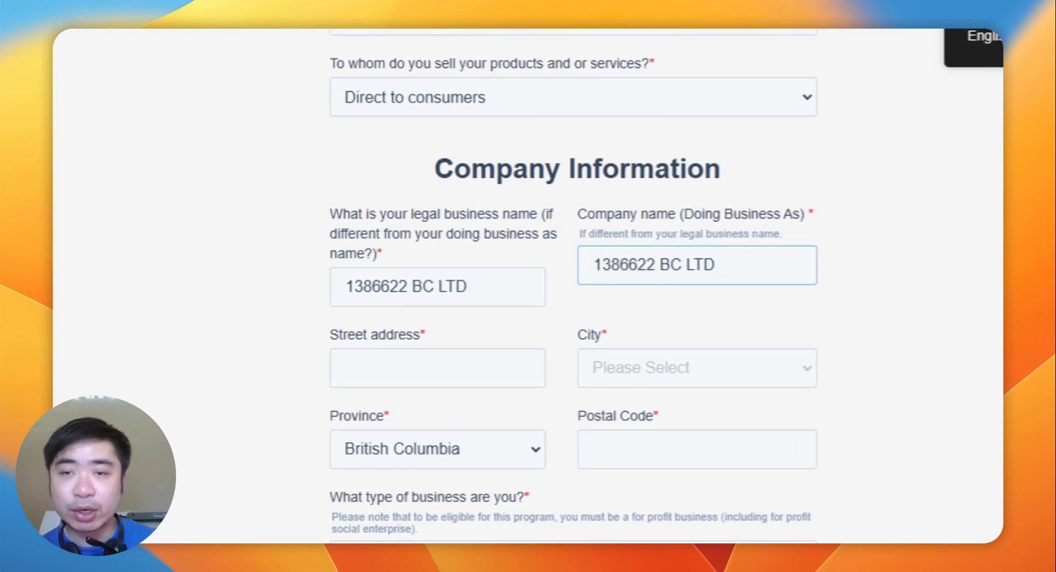
key(shift+alt+Left)
drag(470, 287, 319, 299)
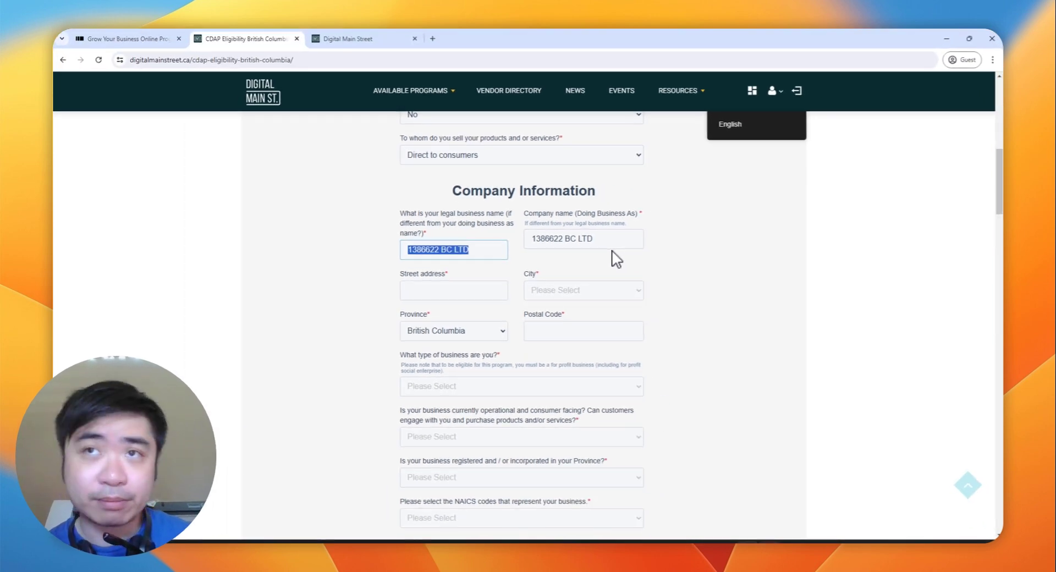
click(611, 249)
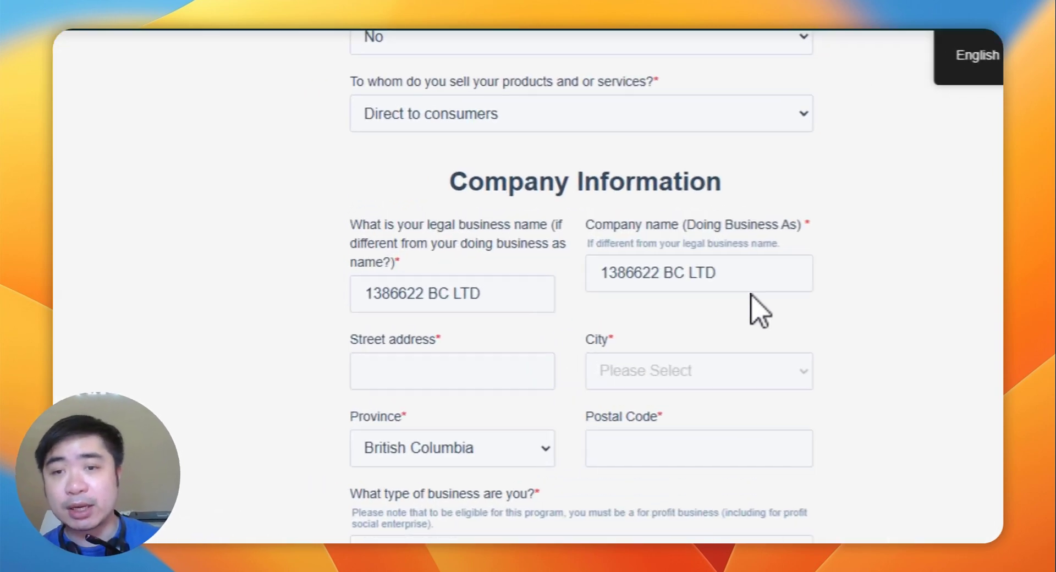
drag(716, 272, 633, 278)
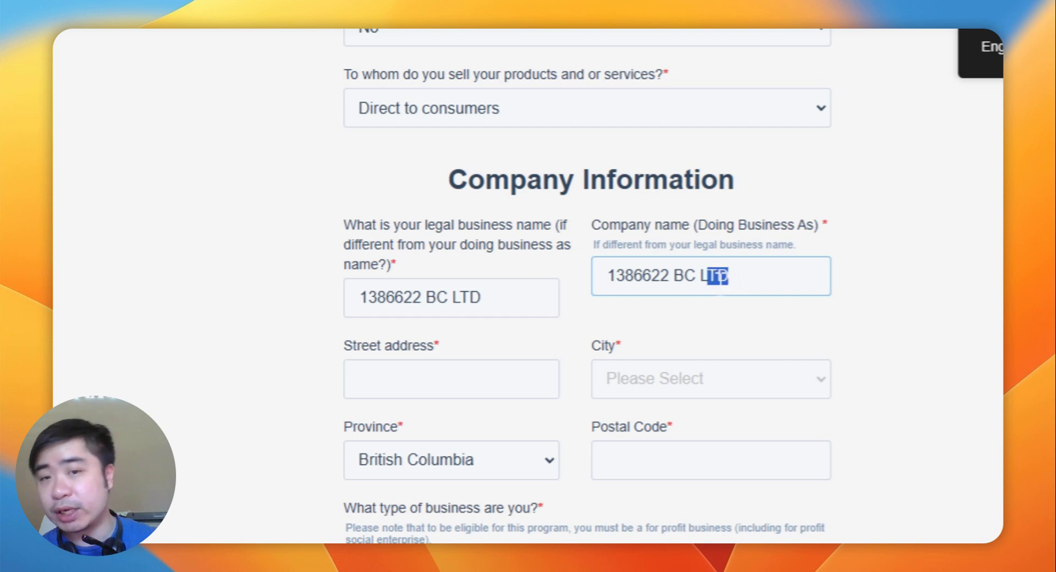
click(632, 278)
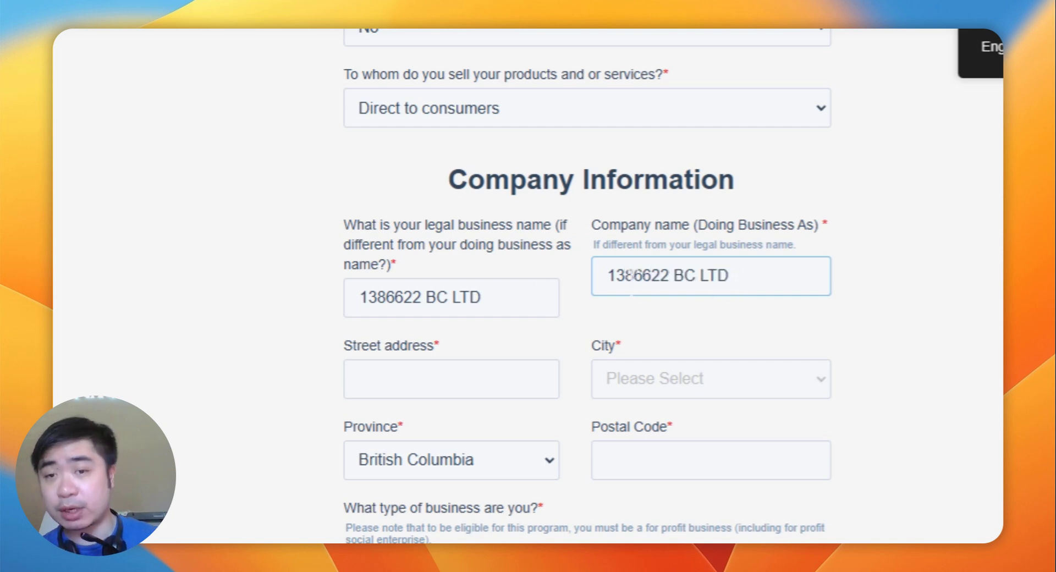
drag(483, 297, 364, 301)
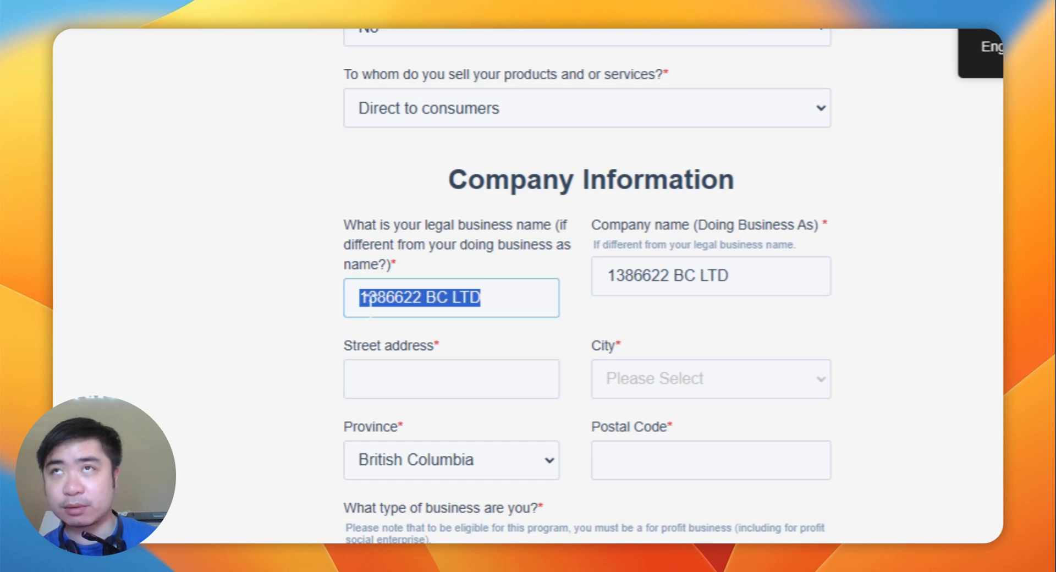
click(368, 299)
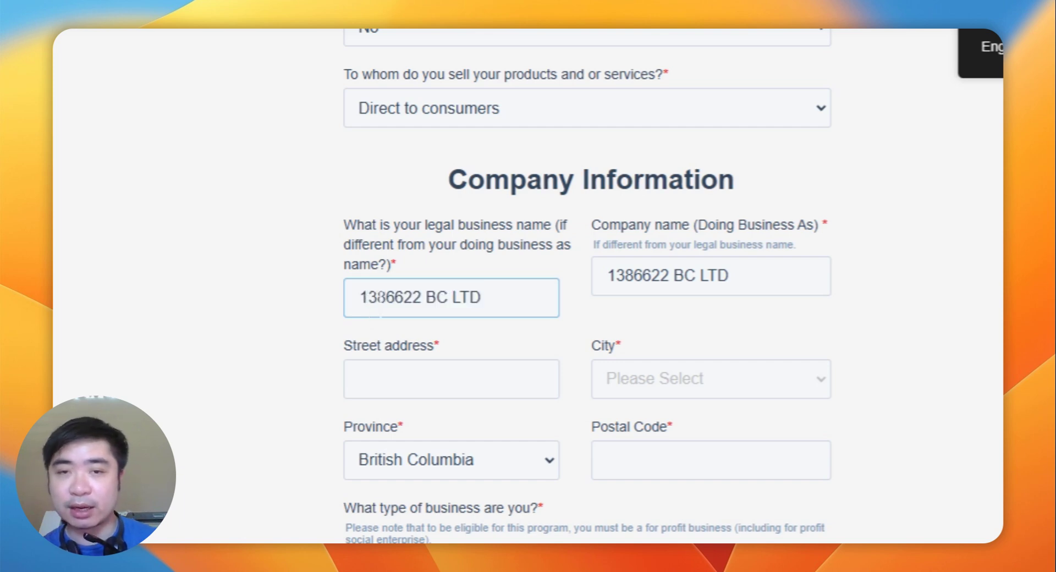
click(637, 283)
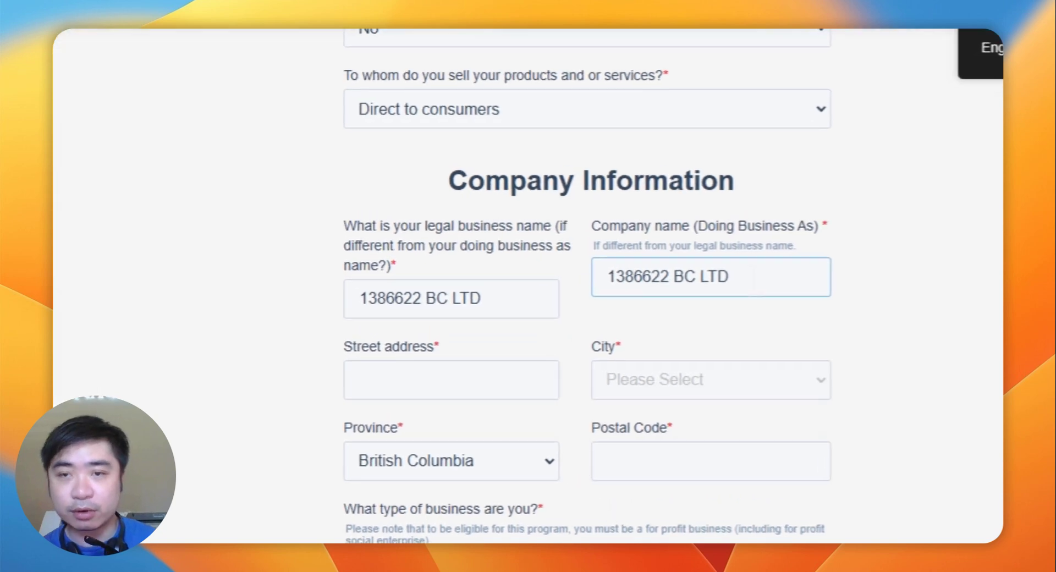
drag(605, 275, 711, 309)
drag(495, 297, 252, 329)
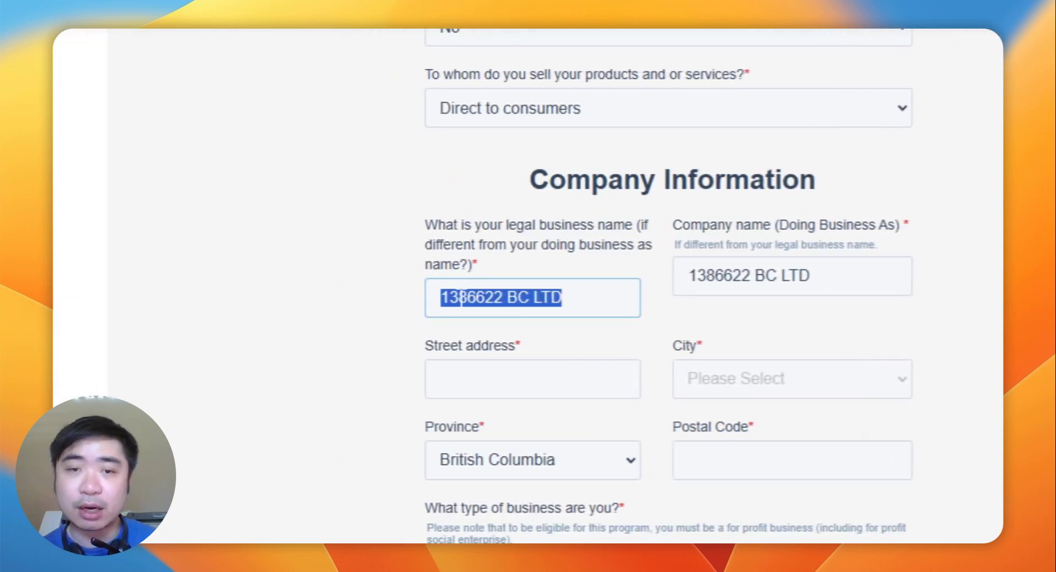
double_click(461, 297)
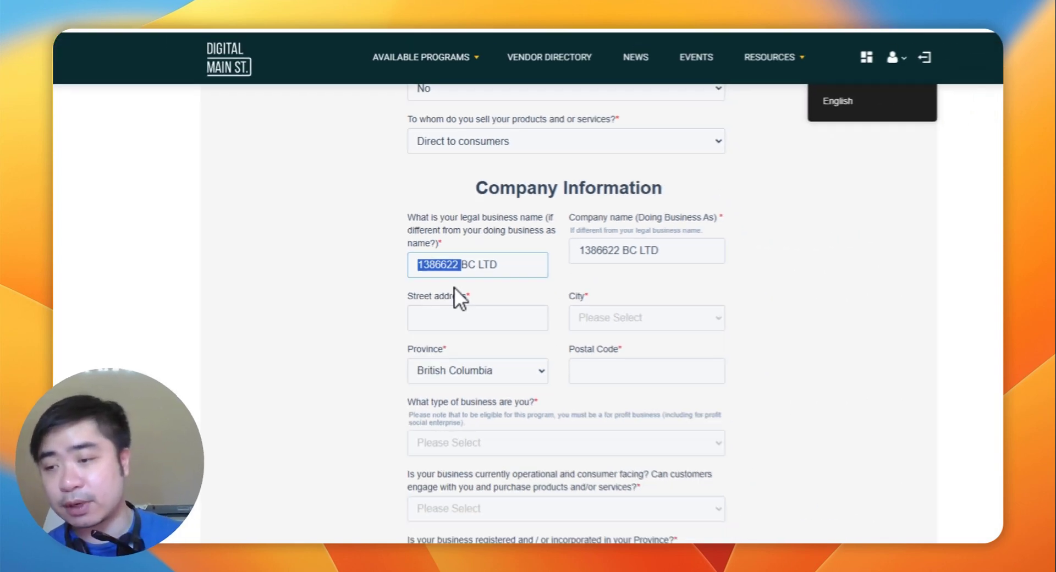
click(435, 268)
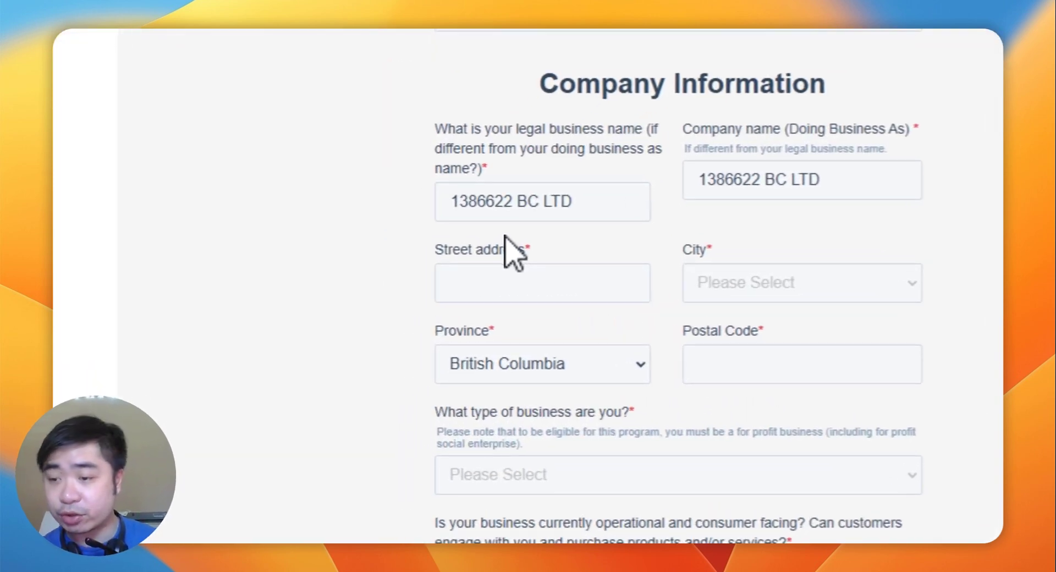
Step: Enter the company's street address, city Vancouver and postal code
click(451, 282)
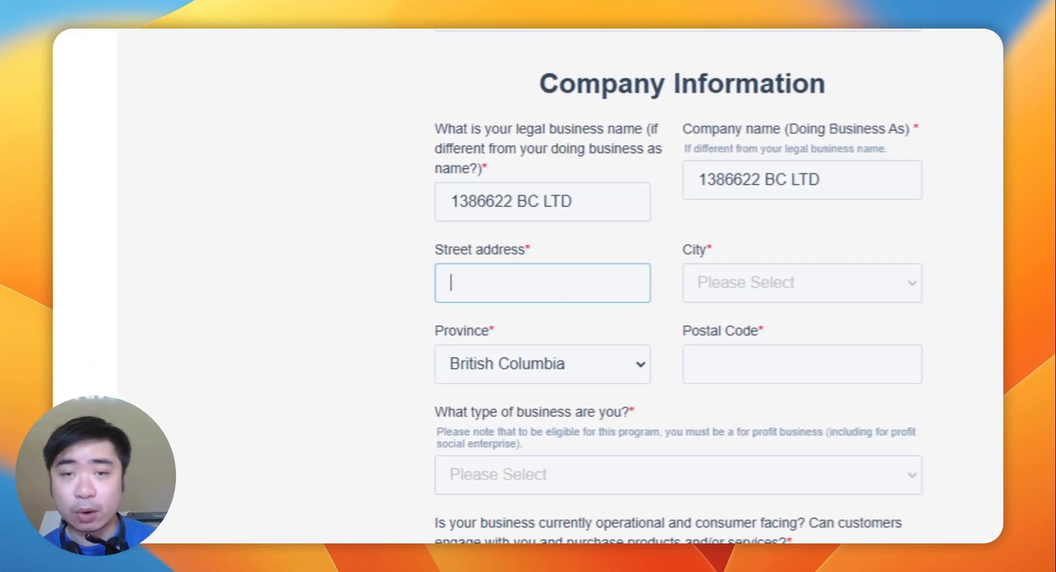
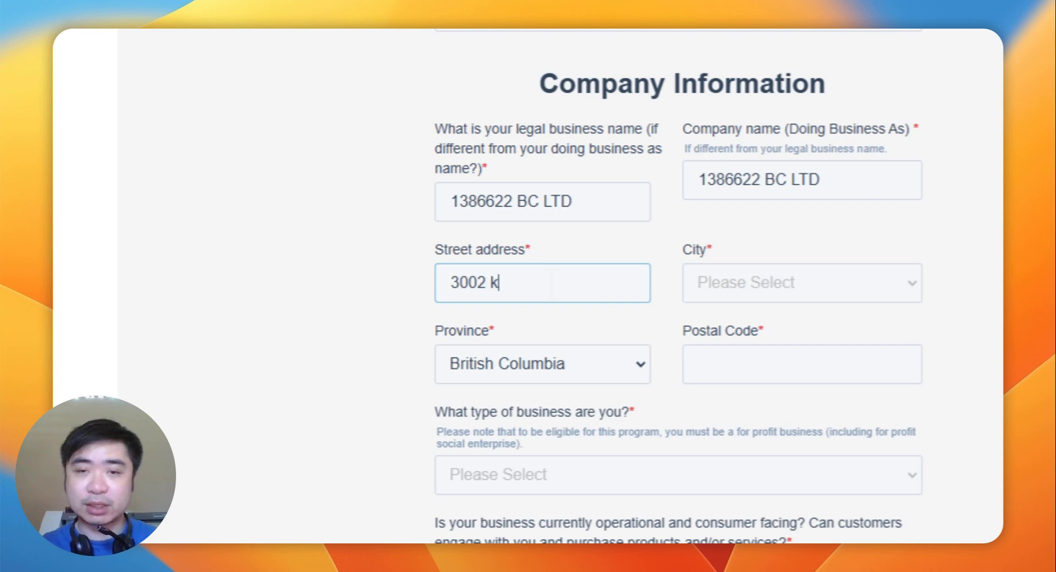
key(Tab)
text(van)
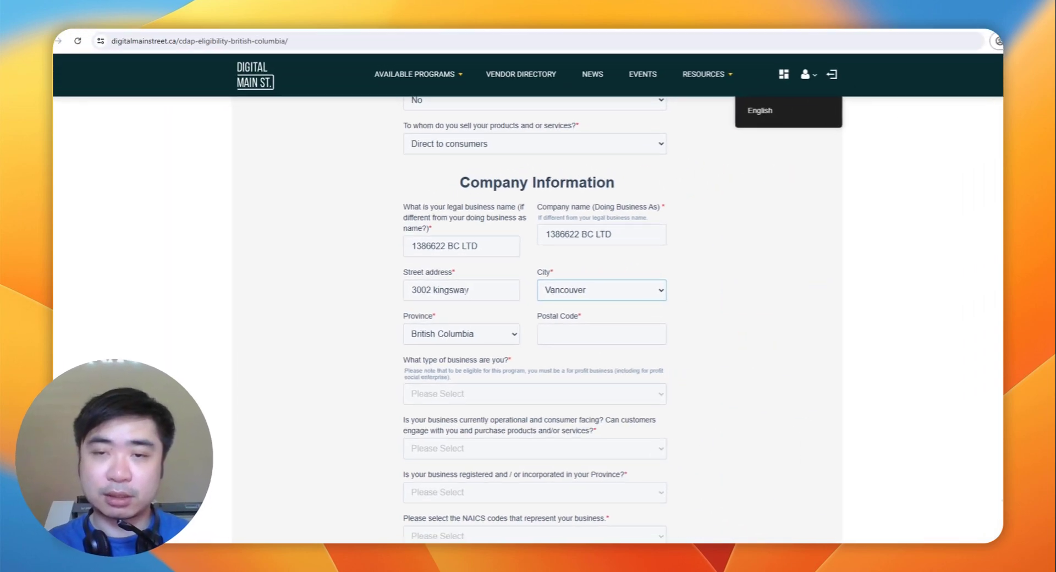
click(601, 334)
text(v5r)
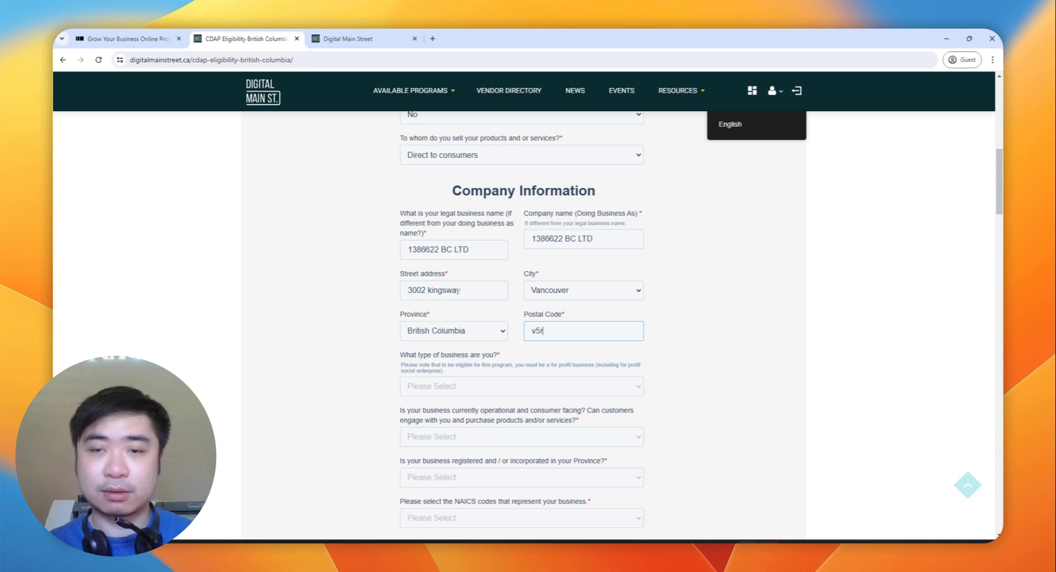
text(5j7)
scroll(464, 237, down, 3)
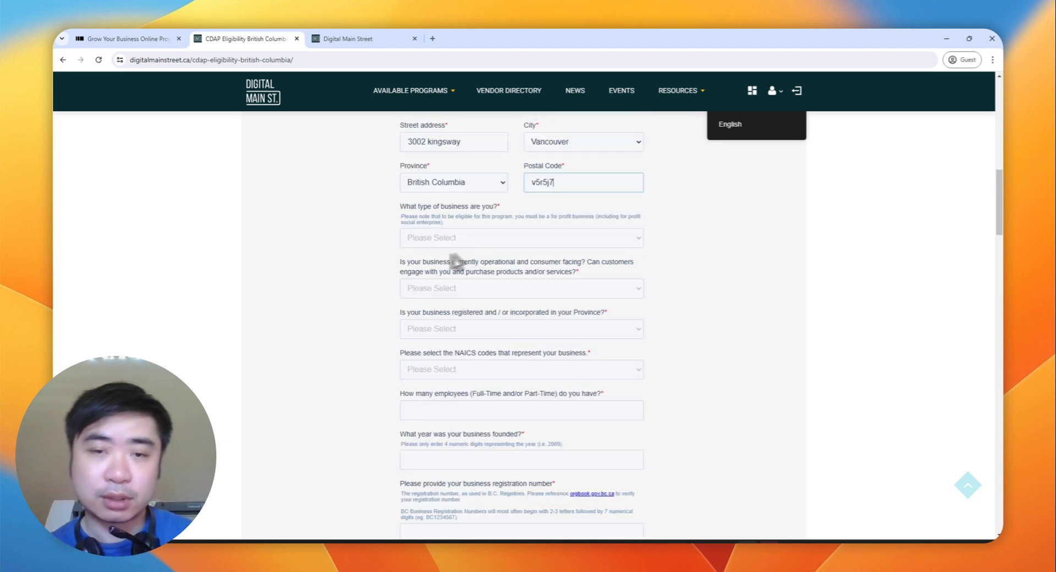
click(464, 237)
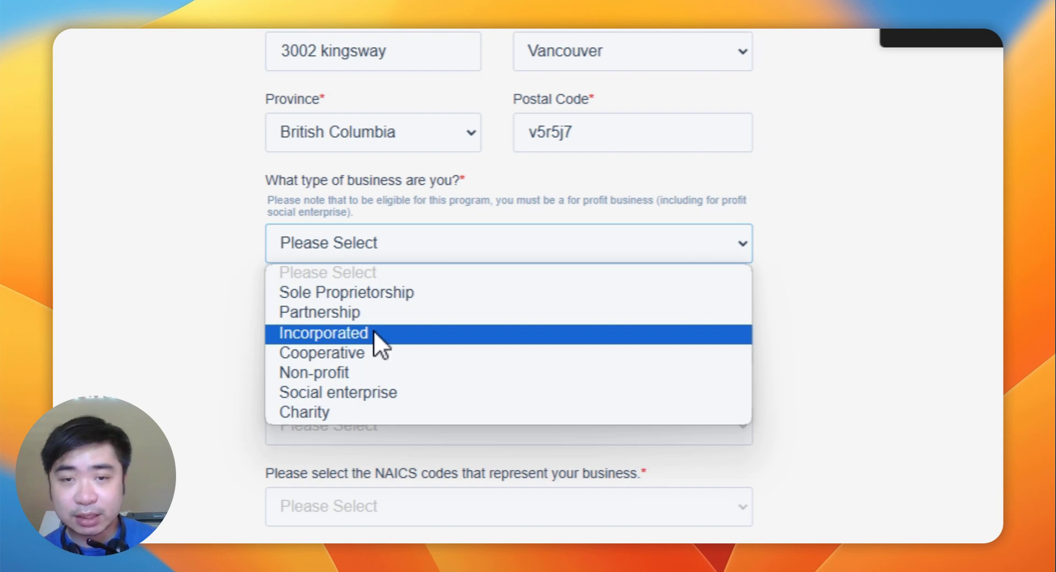
Step: Choose Incorporated as the business type
click(374, 333)
click(365, 345)
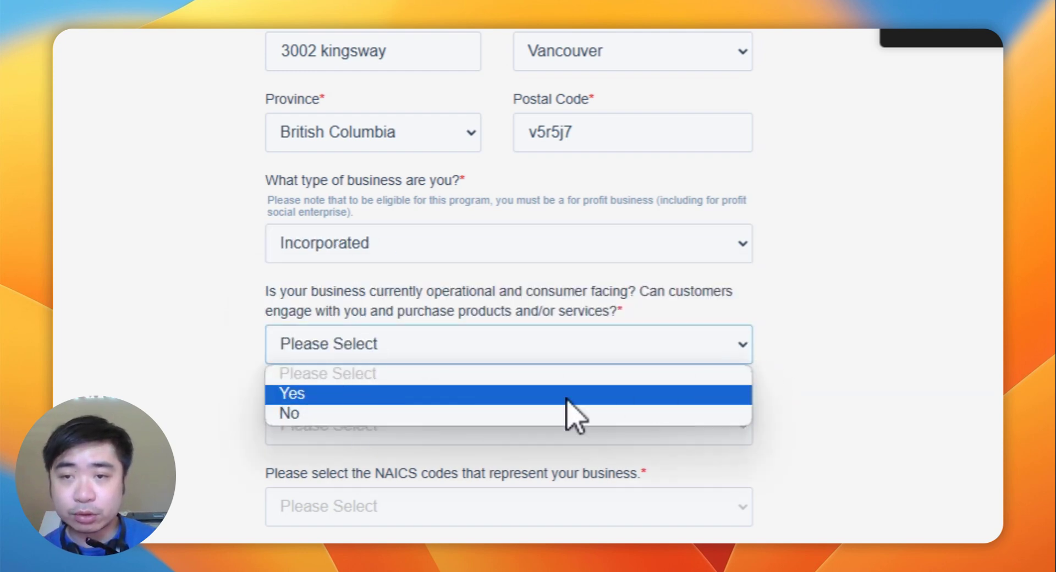
triple_click(514, 291)
scroll(510, 297, up, 3)
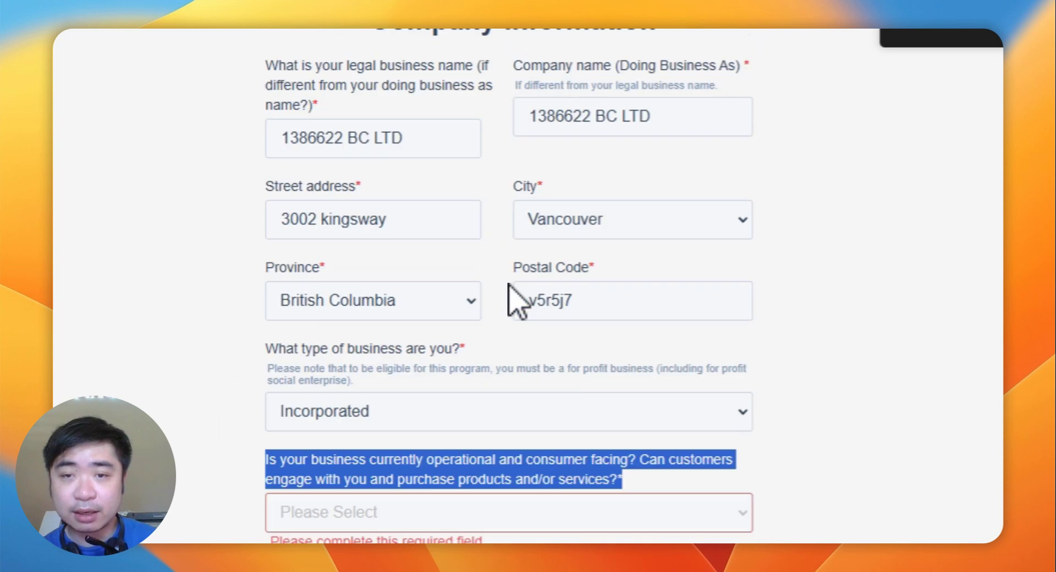
scroll(514, 300, up, 6)
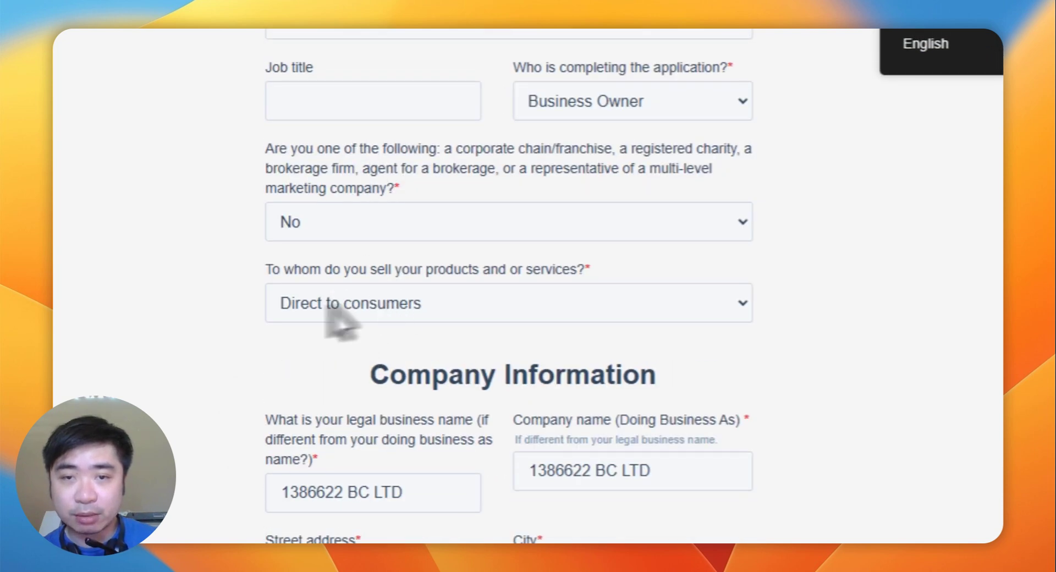
scroll(388, 329, down, 5)
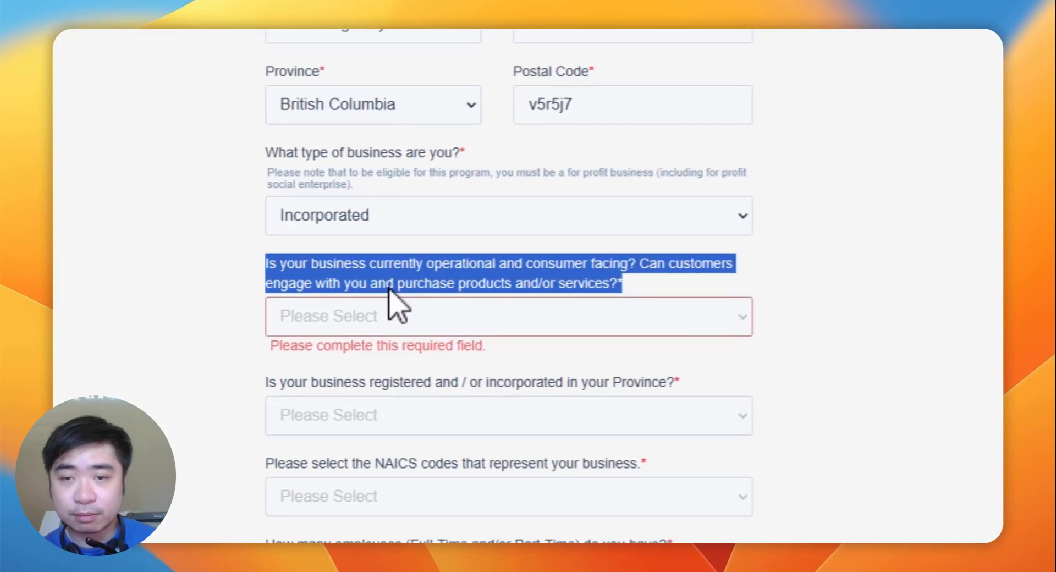
Step: Answer Yes to the operational and consumer-facing question after briefly switching it to No
click(462, 341)
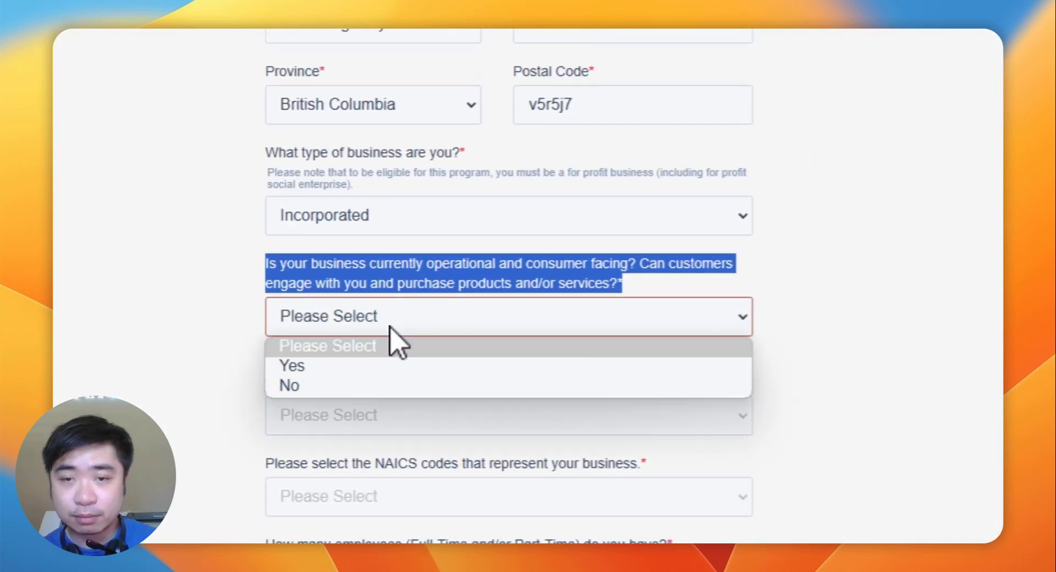
click(405, 301)
click(482, 264)
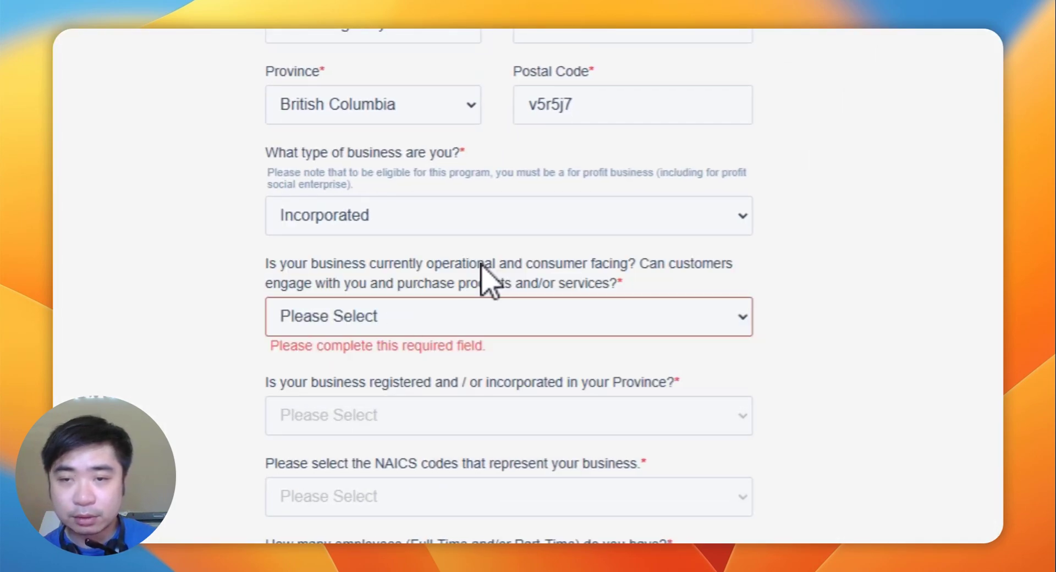
click(395, 316)
click(363, 365)
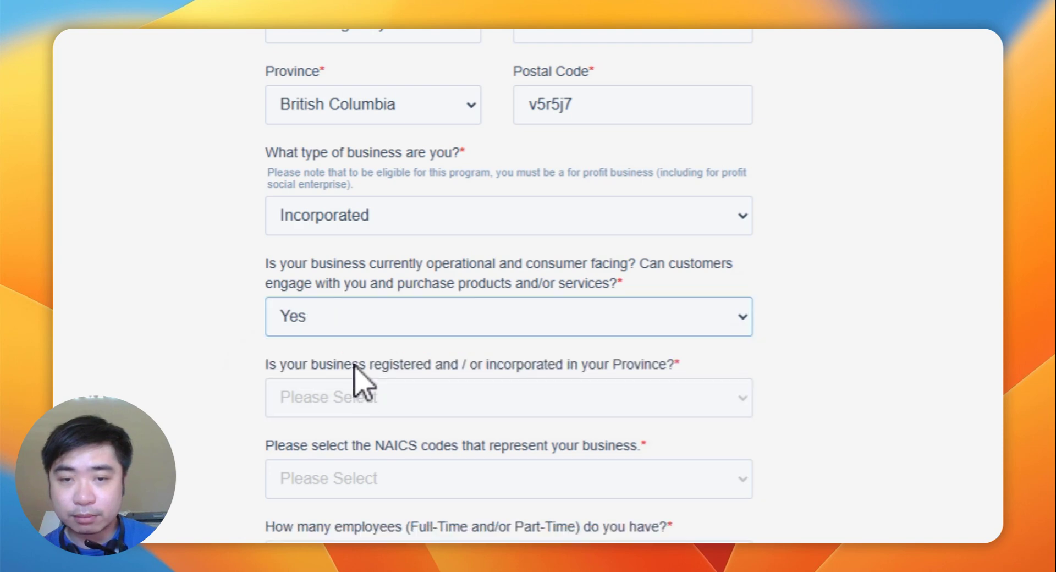
click(437, 311)
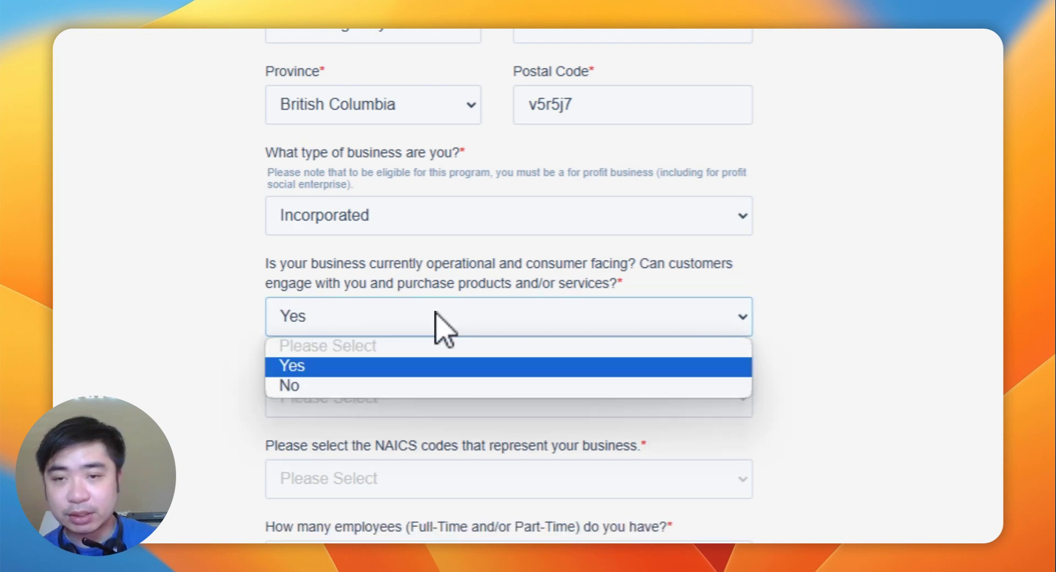
click(368, 386)
click(410, 328)
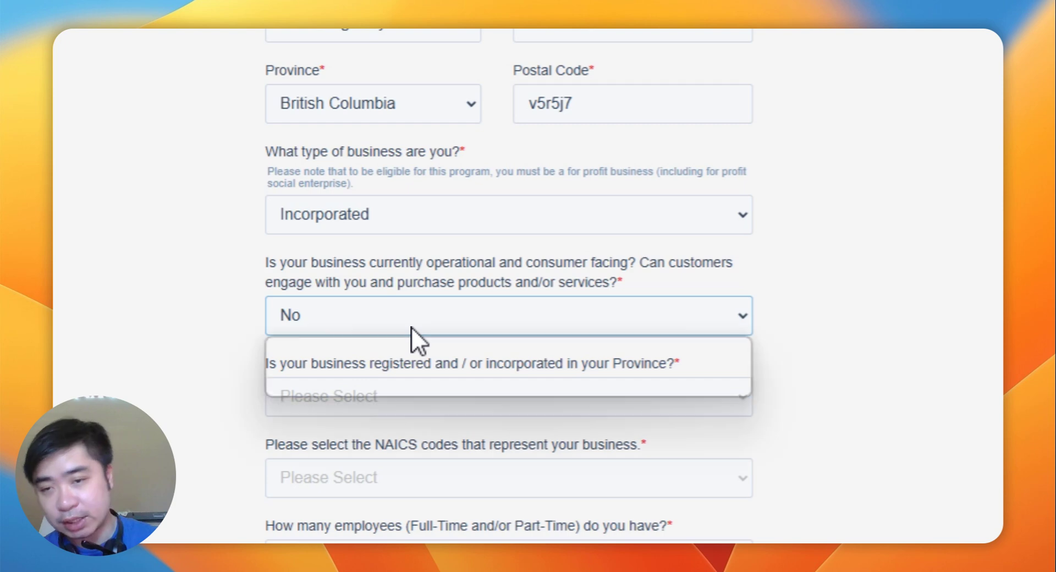
click(410, 327)
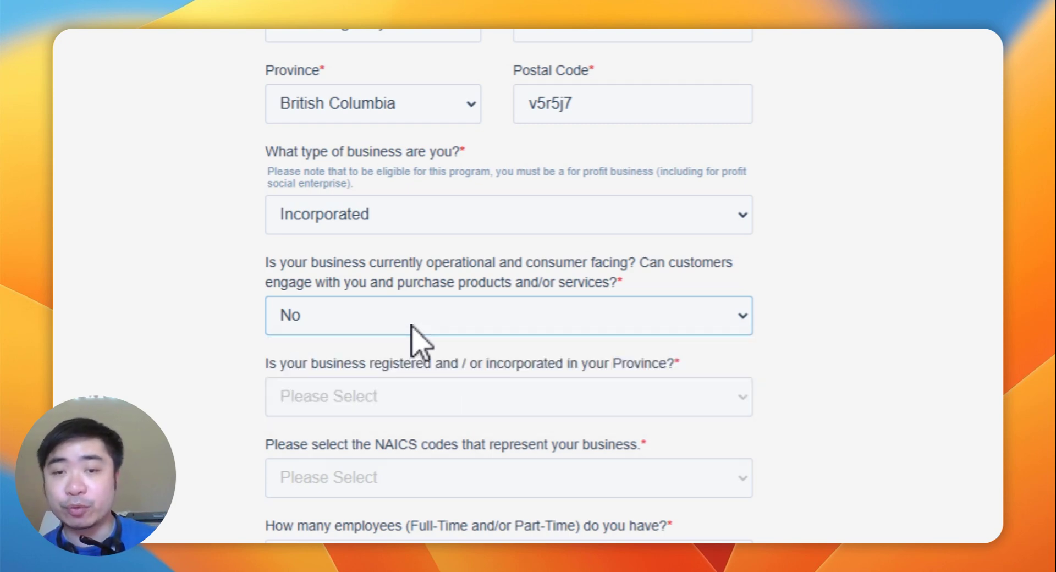
click(411, 325)
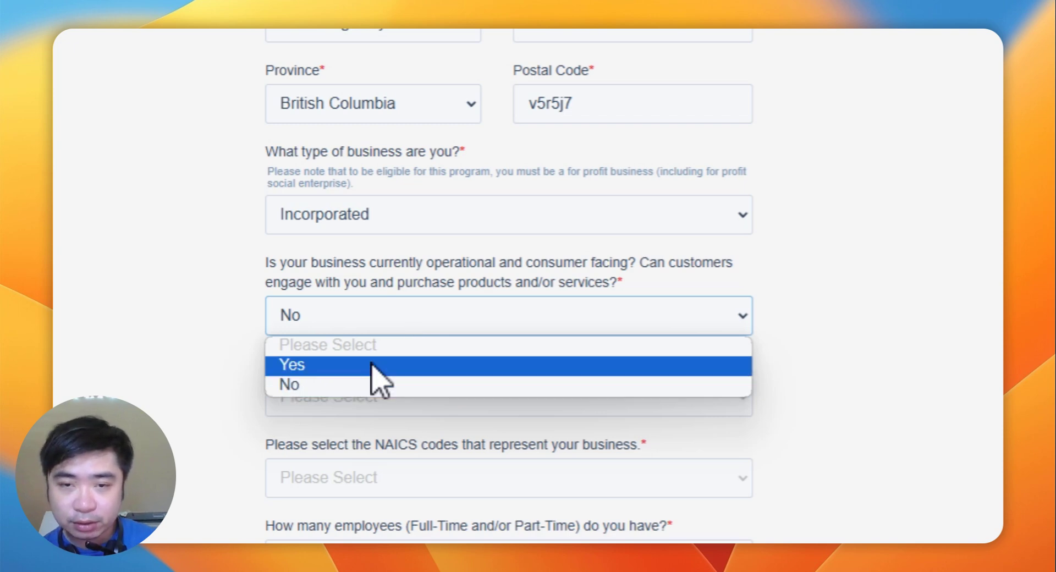
click(187, 385)
click(337, 326)
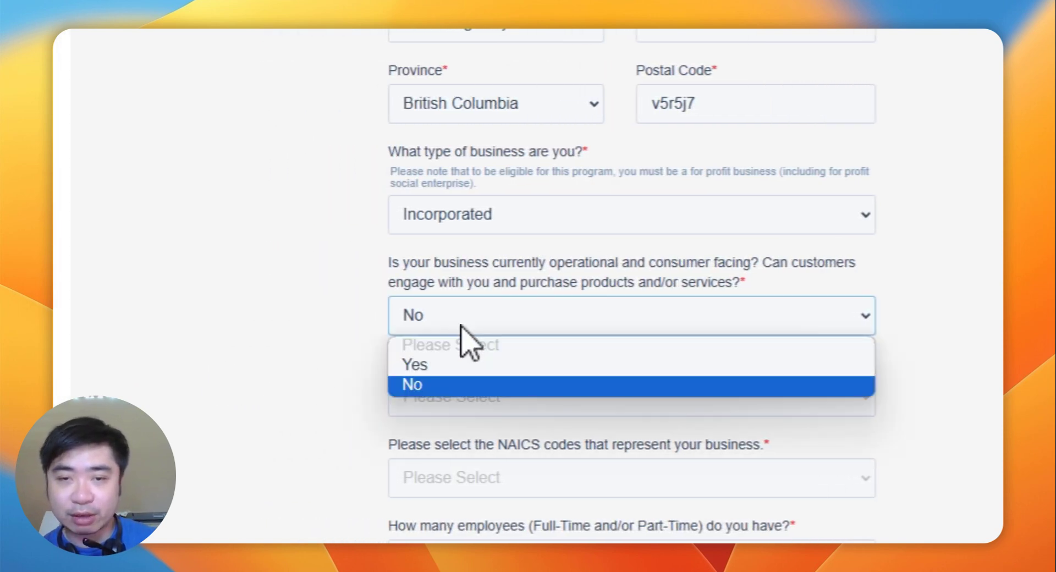
click(460, 325)
click(460, 325)
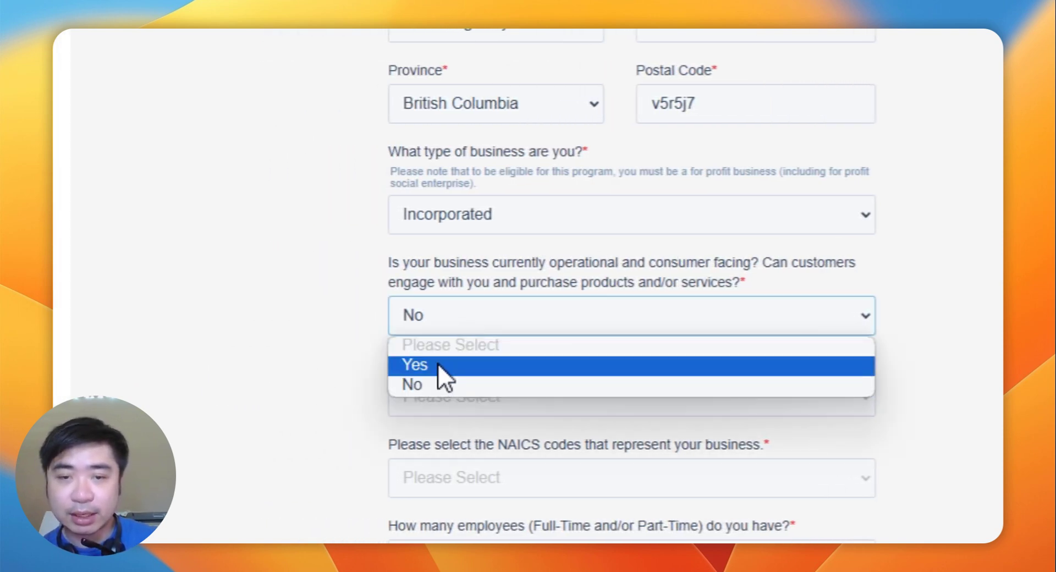
click(437, 364)
scroll(370, 327, down, 5)
scroll(450, 160, up, 2)
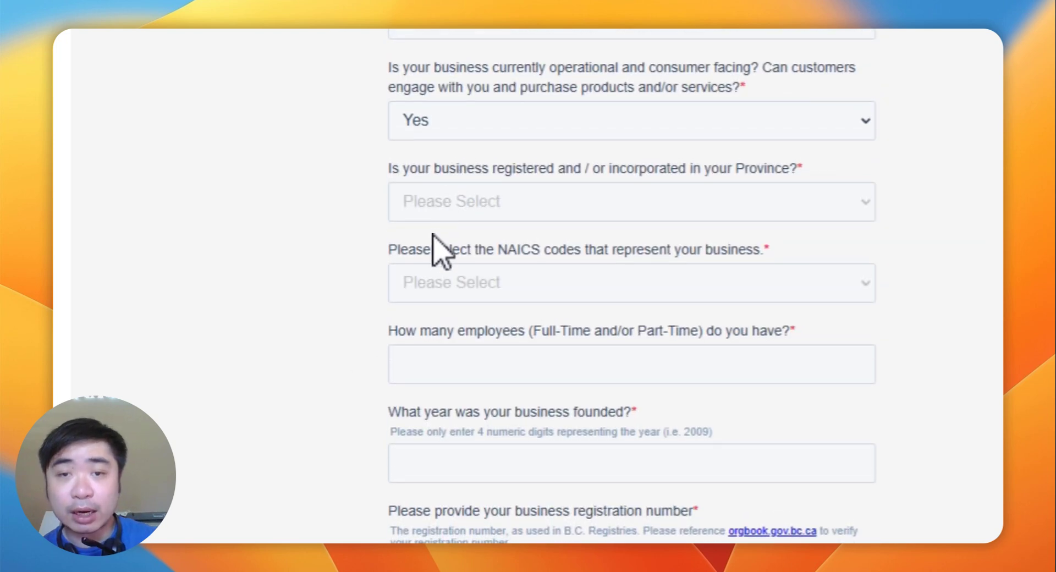
Step: Answer Yes to the business being registered in the province
click(484, 199)
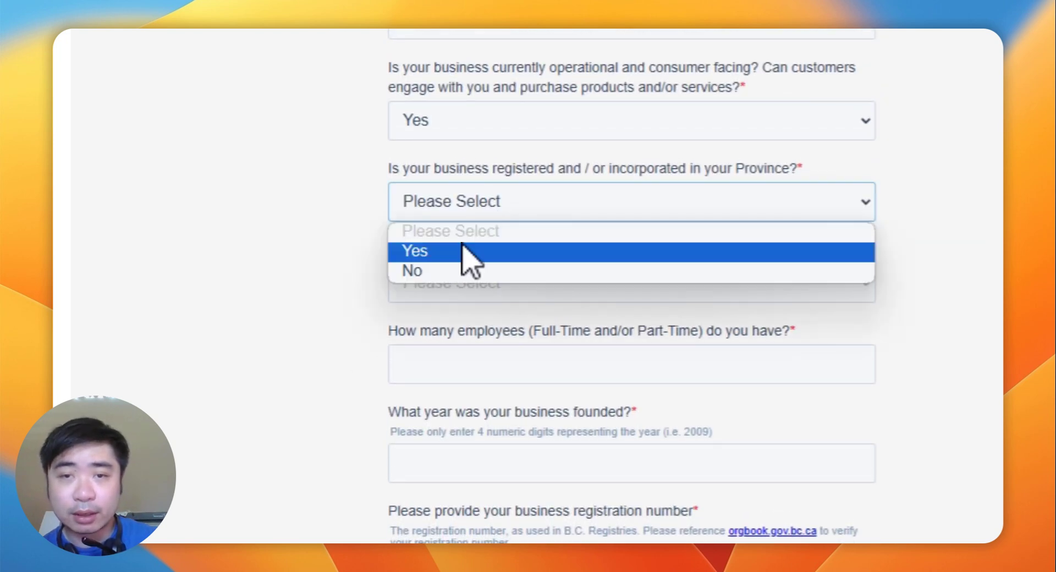
scroll(514, 169, up, 1)
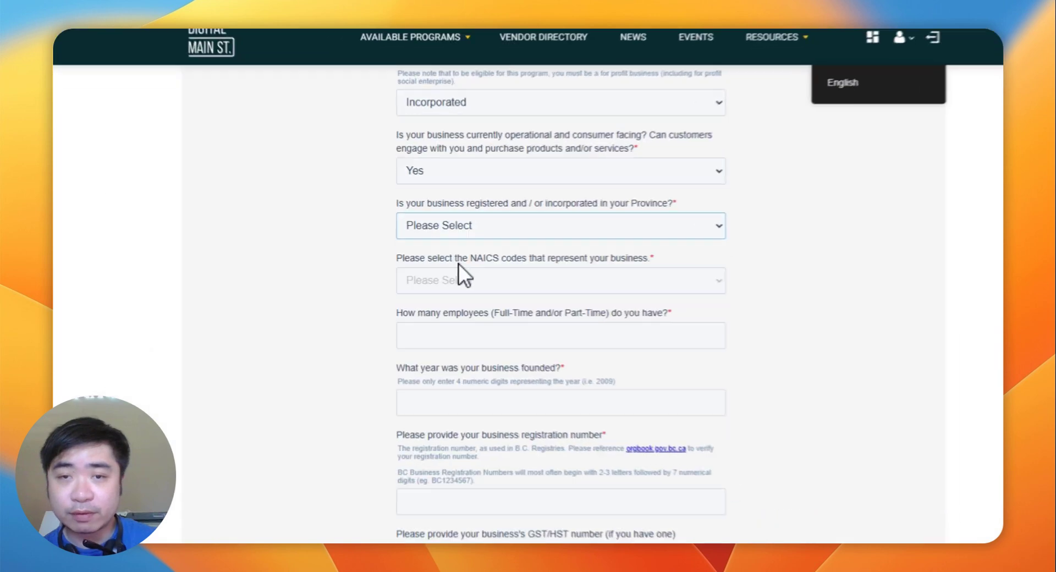
click(457, 263)
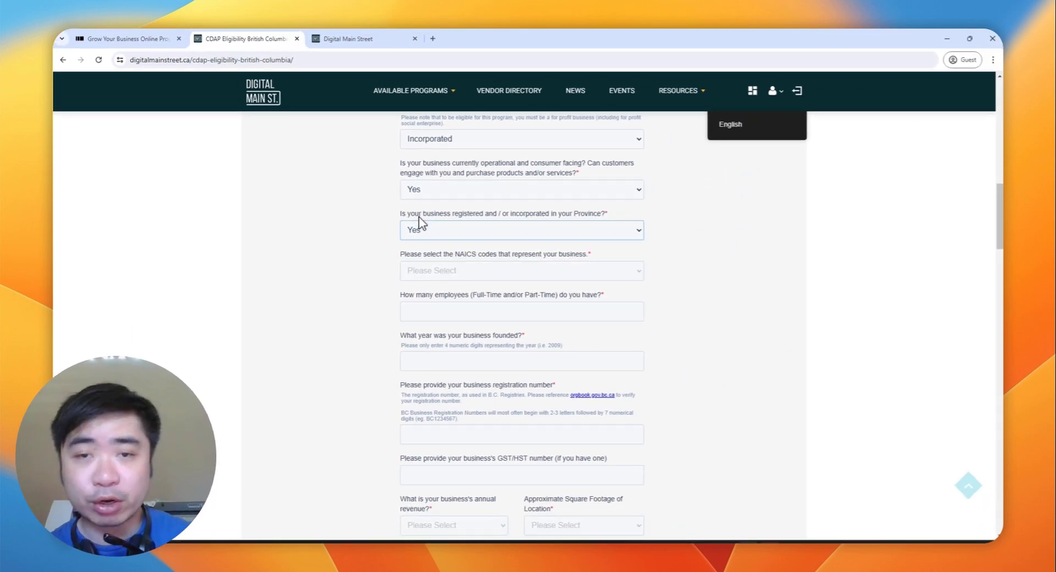
drag(426, 184, 457, 189)
click(497, 220)
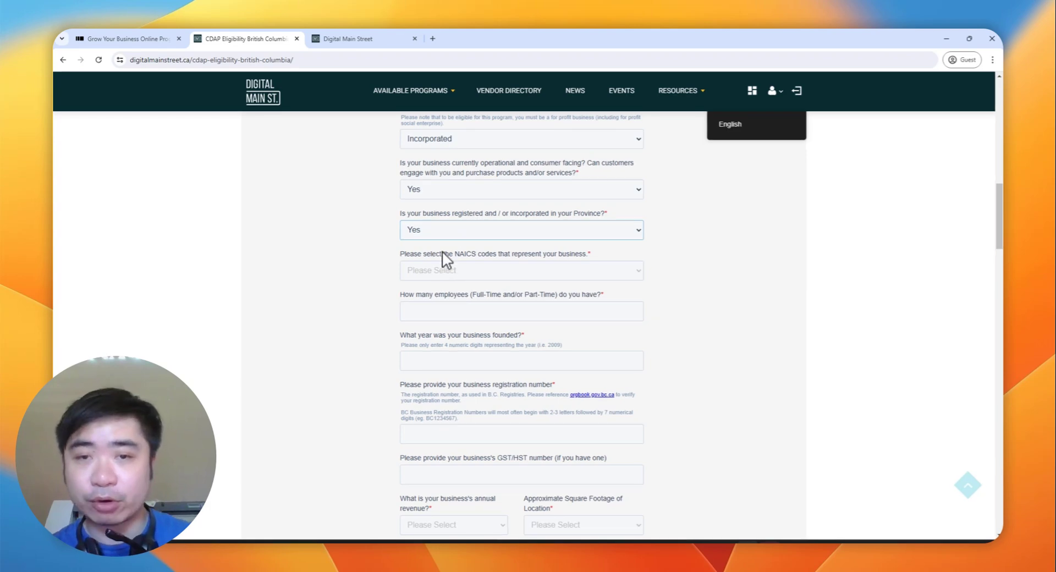
Step: Open the NAICS sector list and close it again without choosing a code
triple_click(440, 254)
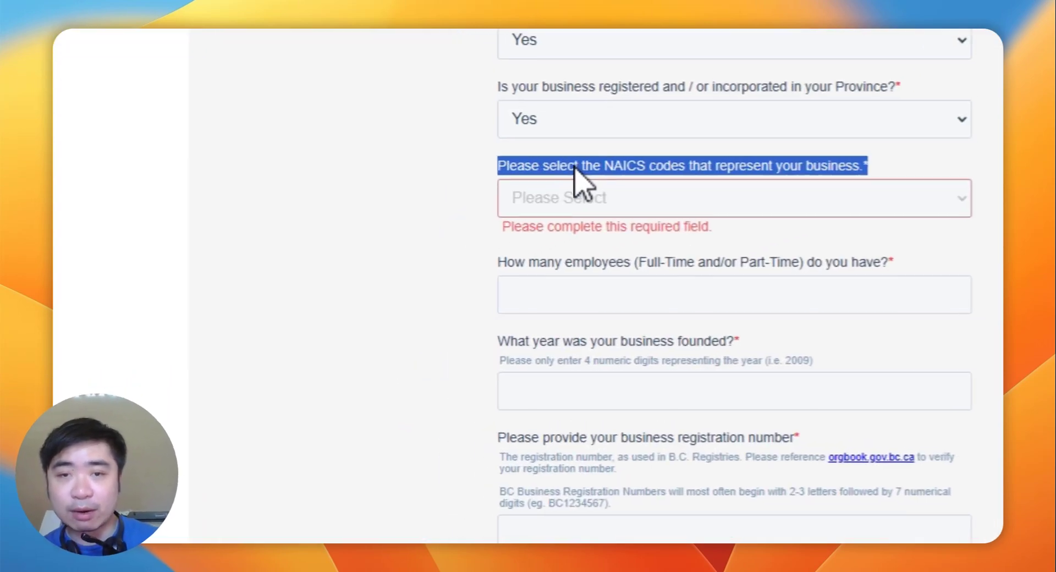
click(503, 256)
double_click(631, 160)
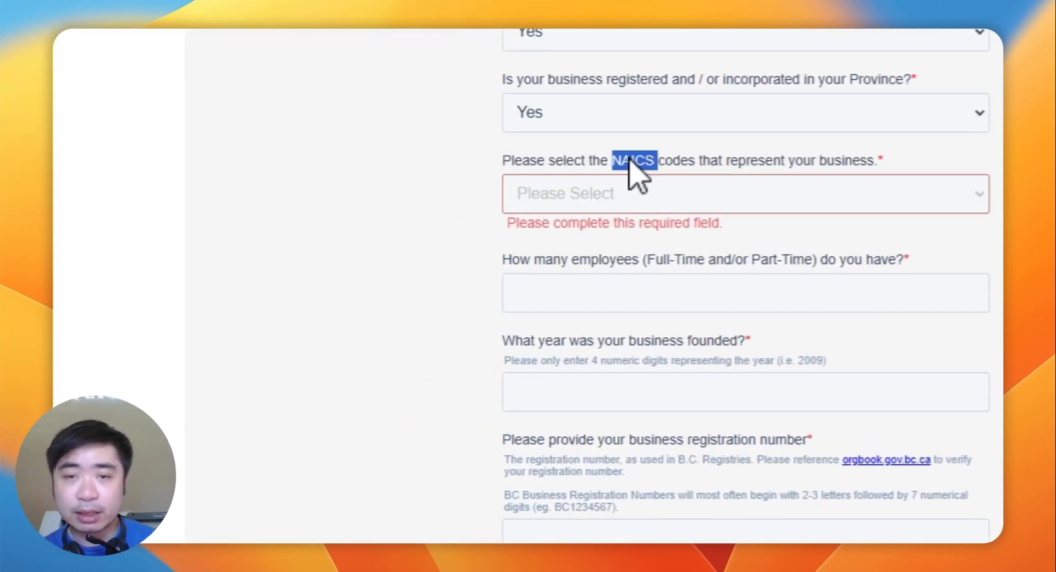
right_click(629, 159)
click(536, 205)
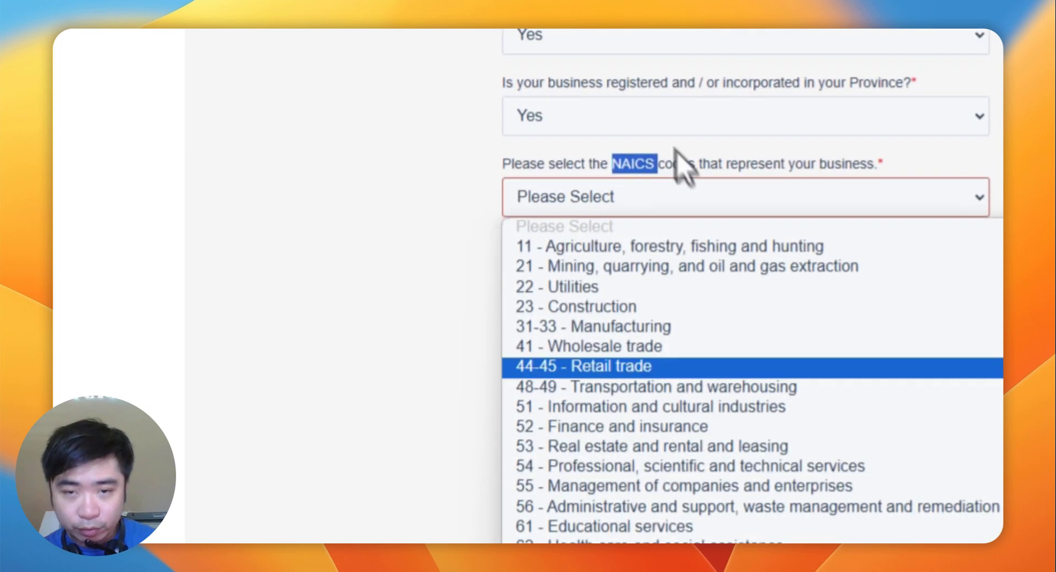
scroll(654, 181, up, 1)
click(628, 168)
Step: Copy the word NAICS from the question label
triple_click(626, 170)
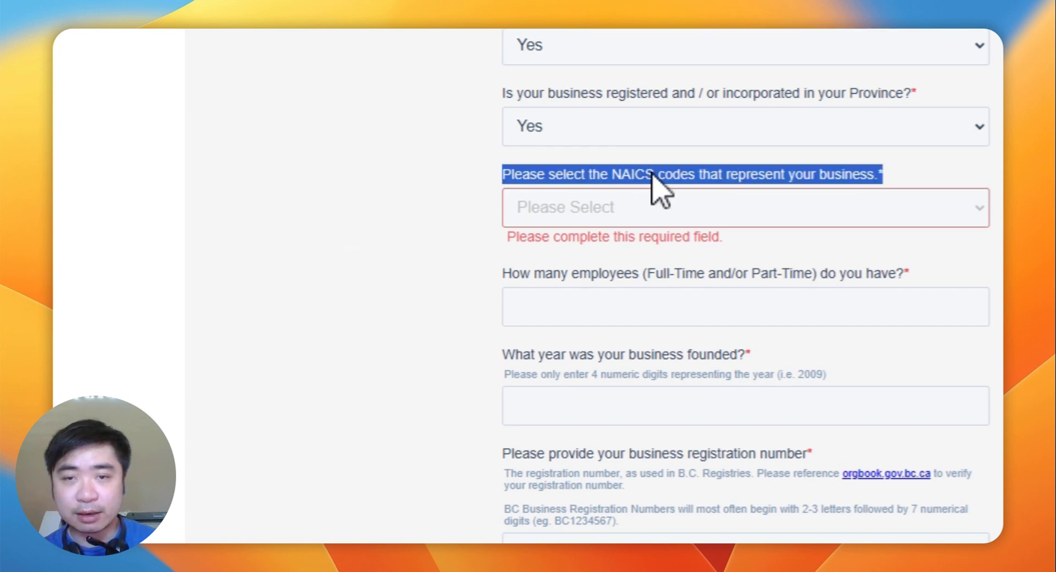
double_click(653, 174)
right_click(651, 192)
click(665, 200)
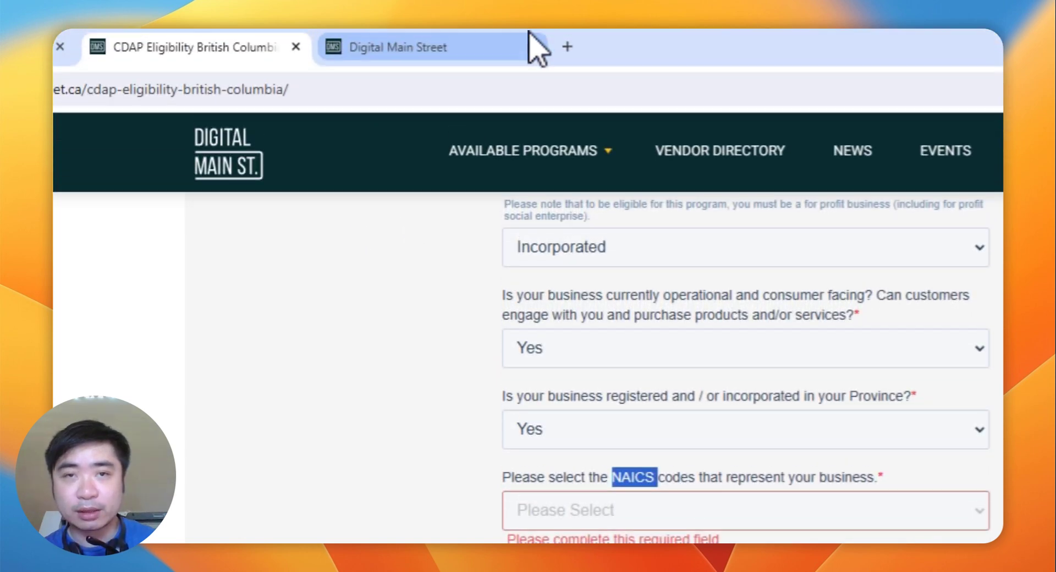
Step: In a new tab, search Google for 'NAICS code photo frames' and highlight code 442292 in the first result
click(565, 47)
key(ctrl+v)
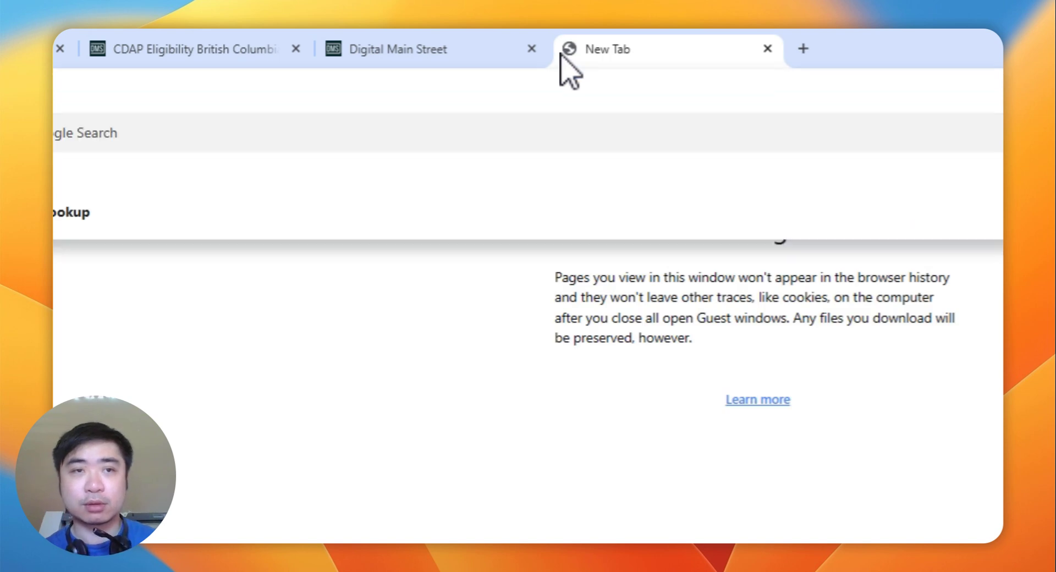
text(photo gr)
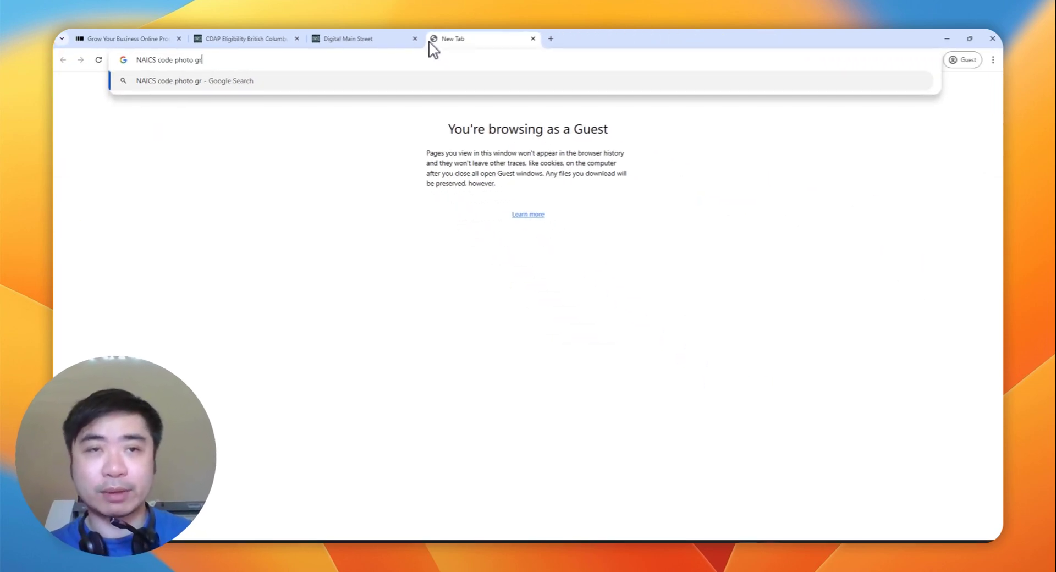
key(BackSpace)
key(BackSpace)
text(fr)
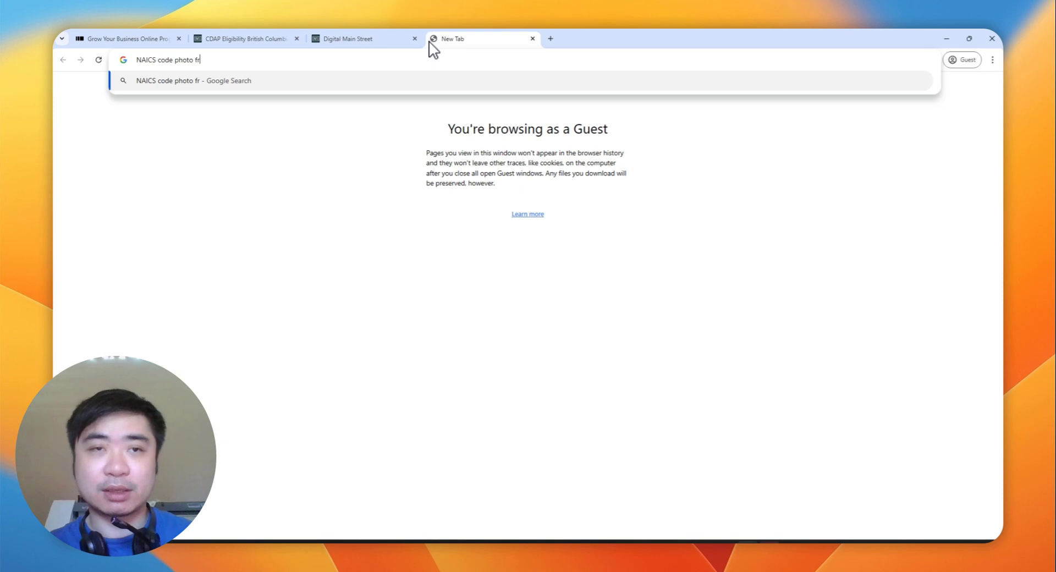
text(ames)
key(Return)
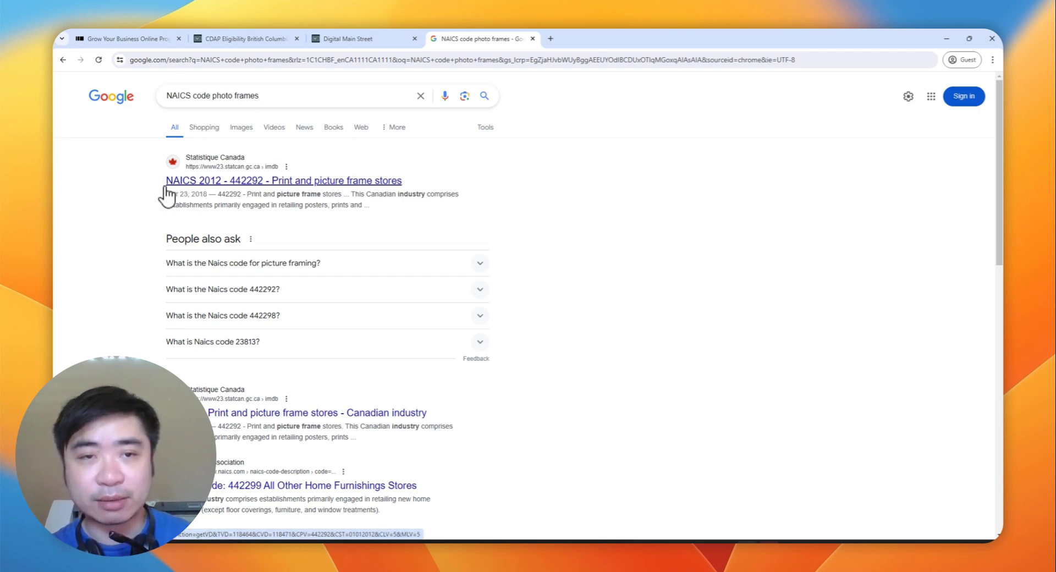
drag(166, 187, 246, 183)
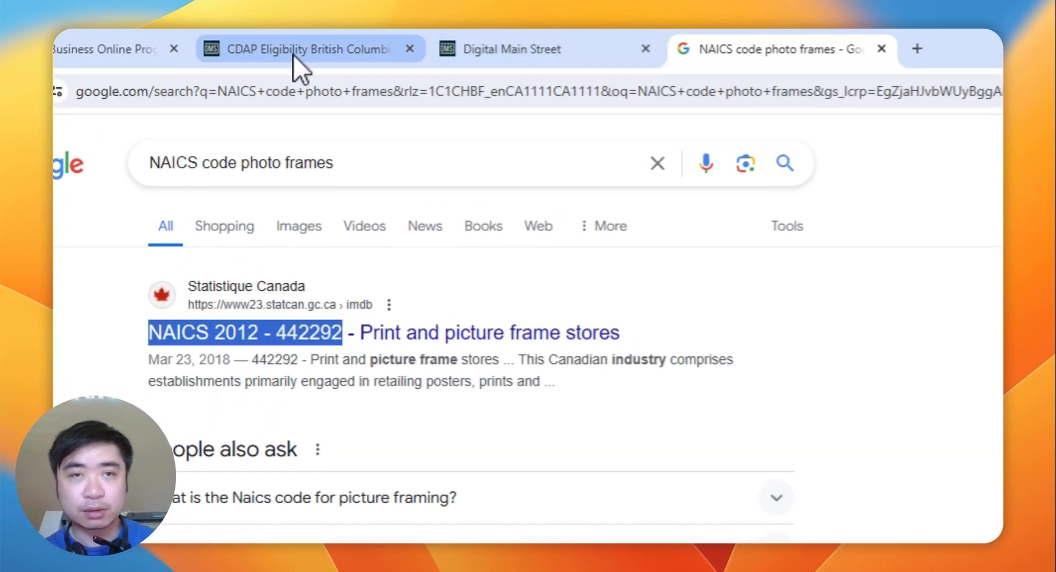
Step: Back on the CDAP form, choose 44-45 - Retail trade as the NAICS sector
click(293, 55)
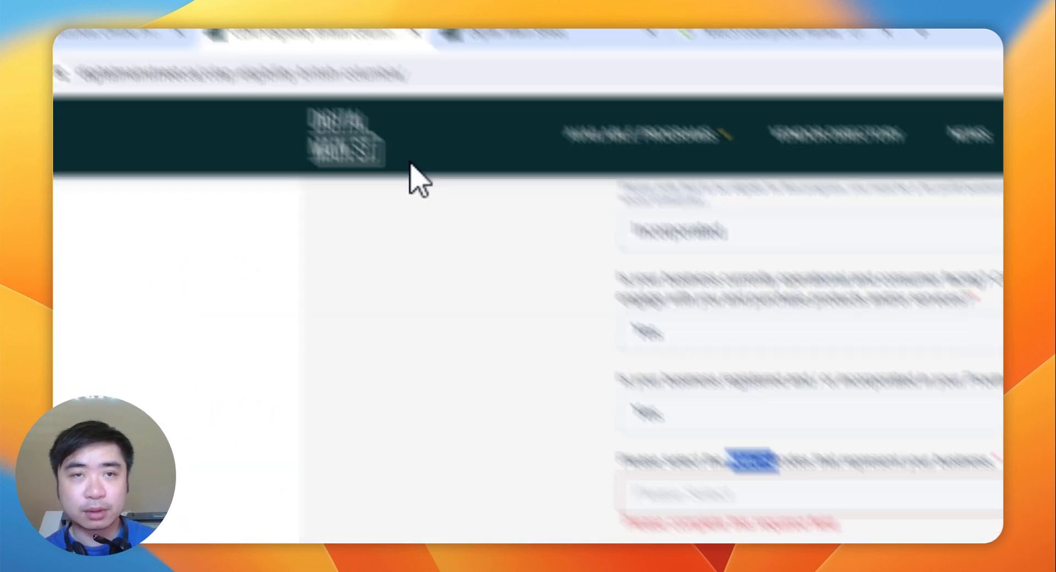
click(756, 368)
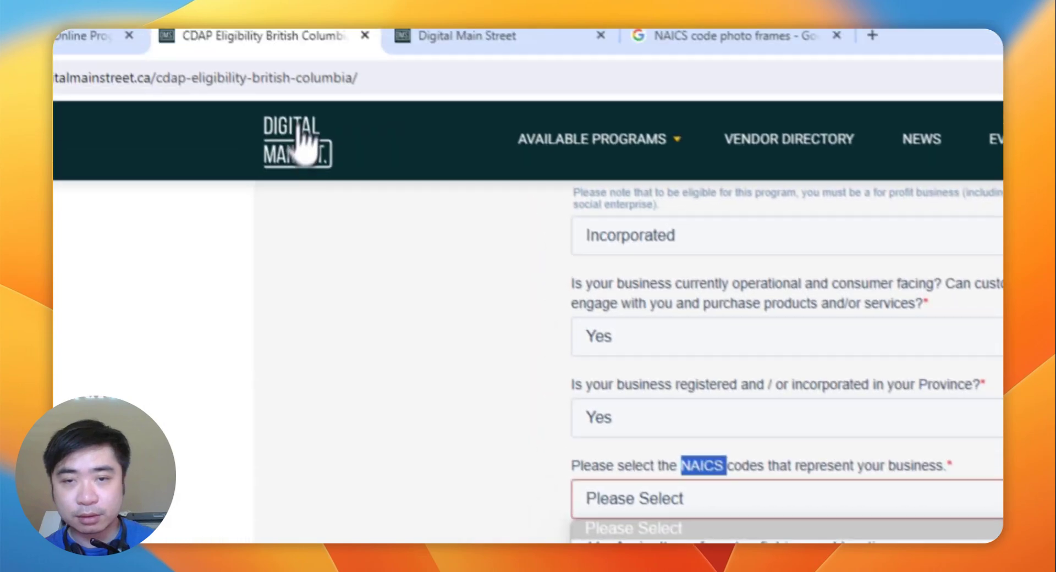
click(302, 76)
key(super+v)
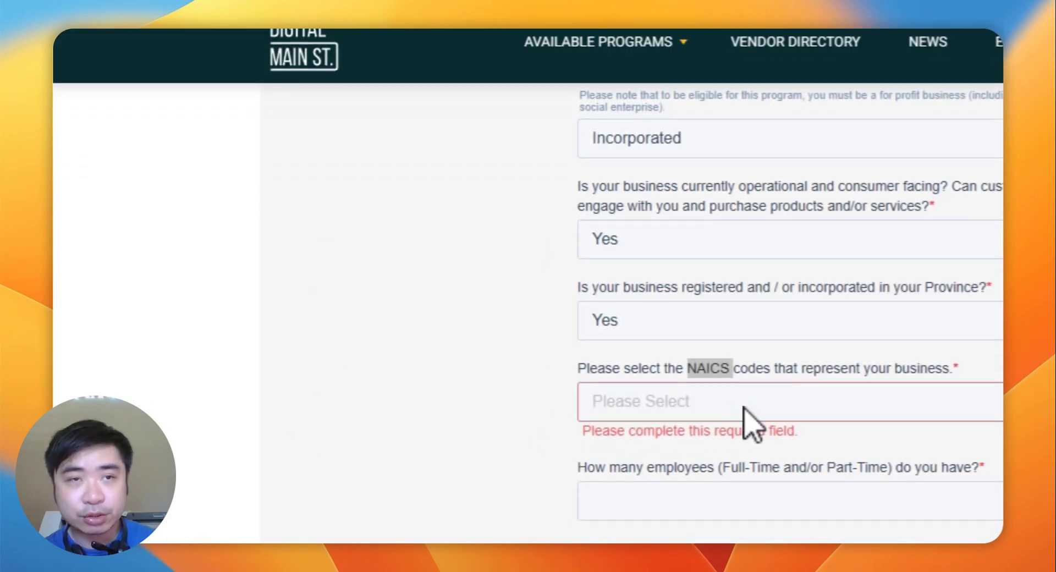
click(737, 407)
scroll(731, 434, down, 3)
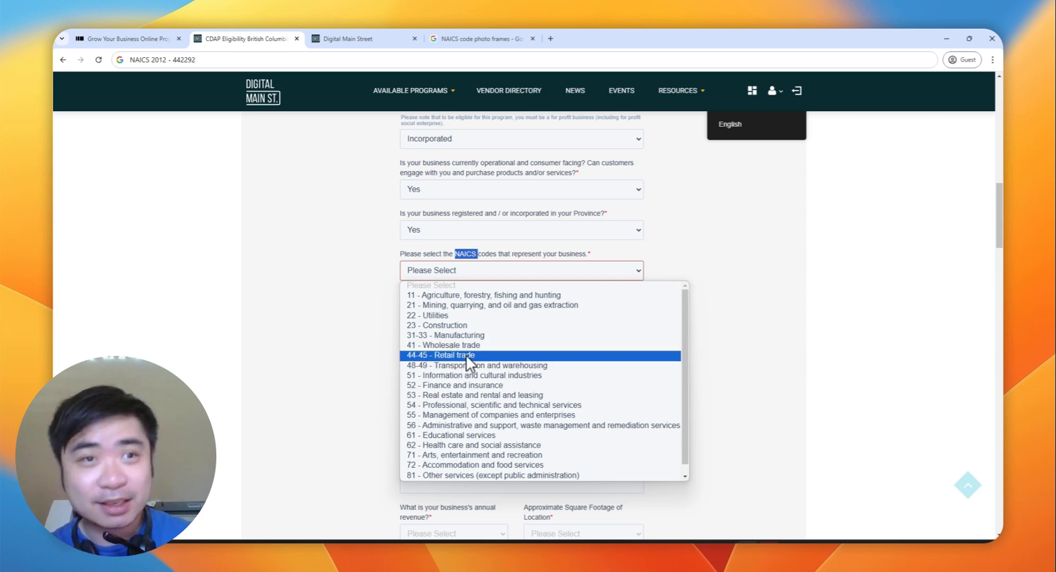
click(466, 363)
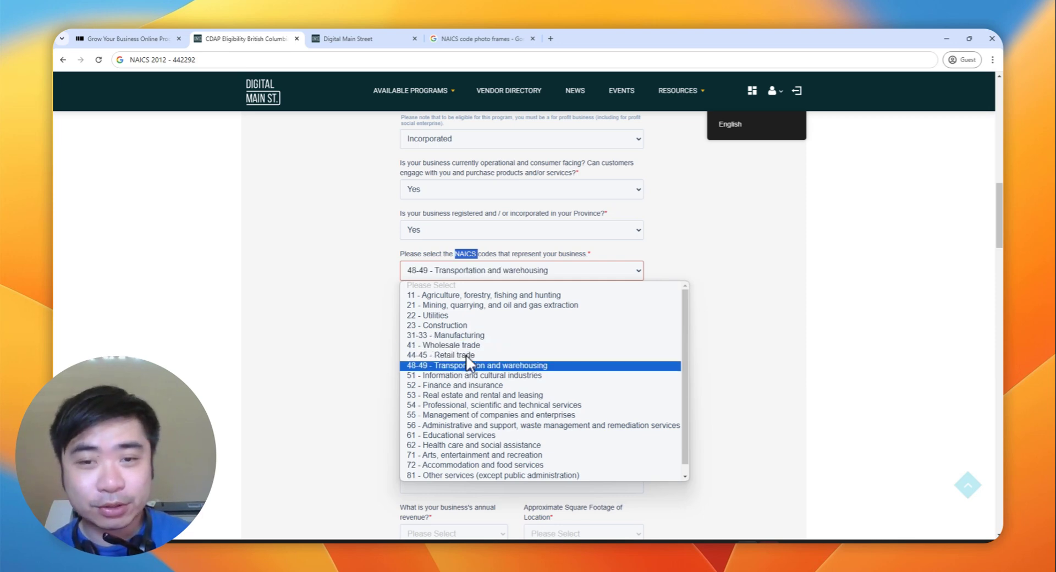
click(464, 359)
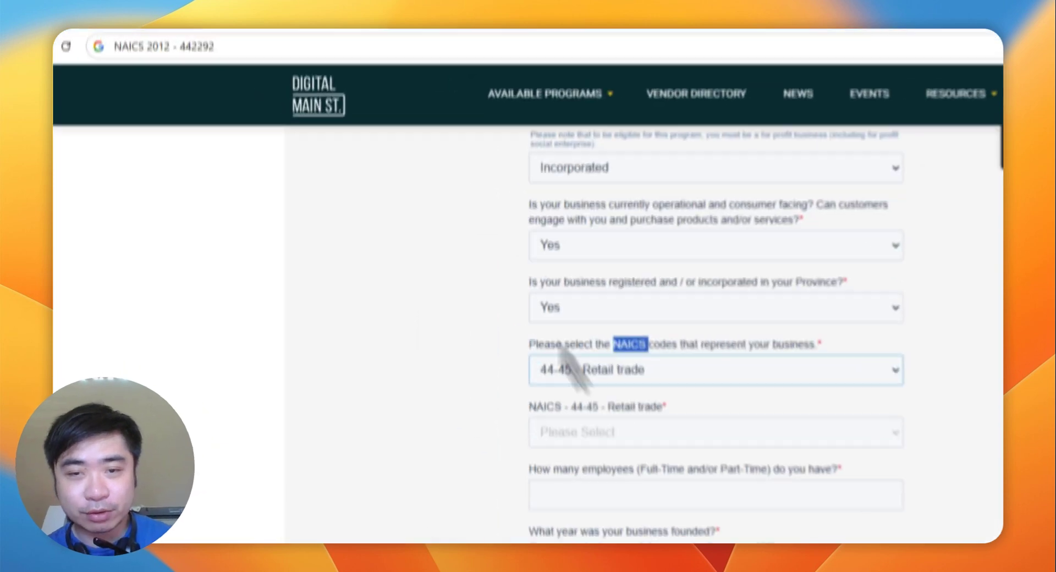
Step: Choose subsector 442 - Furniture and home furnishings stores, checking it against the search result
drag(172, 59, 180, 59)
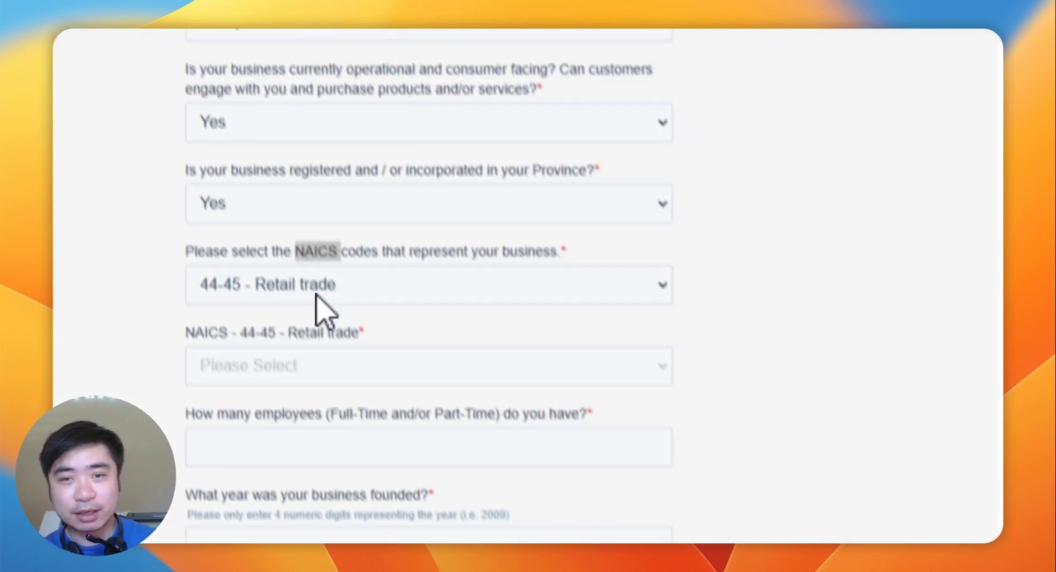
click(765, 412)
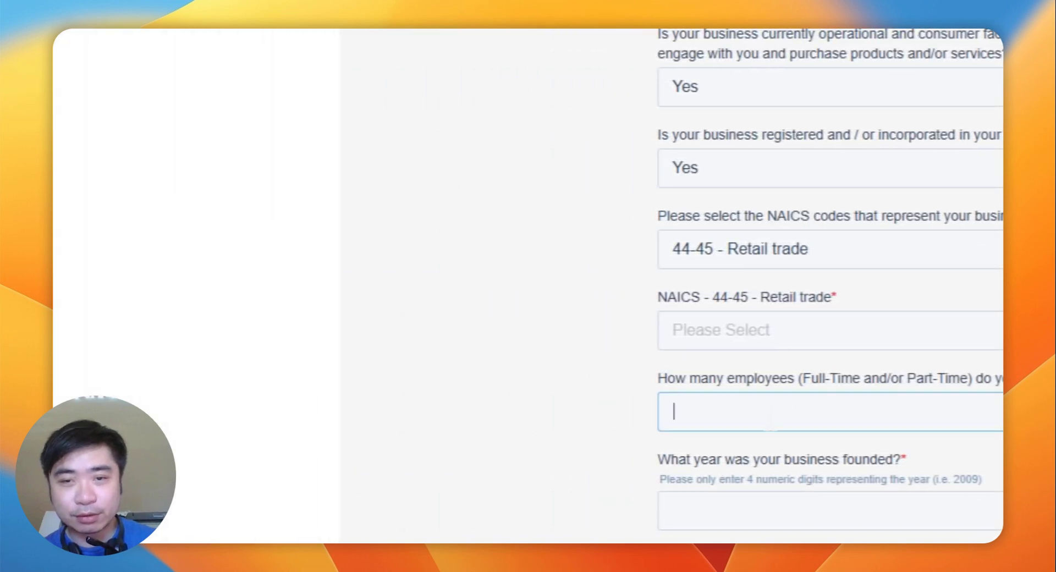
click(763, 319)
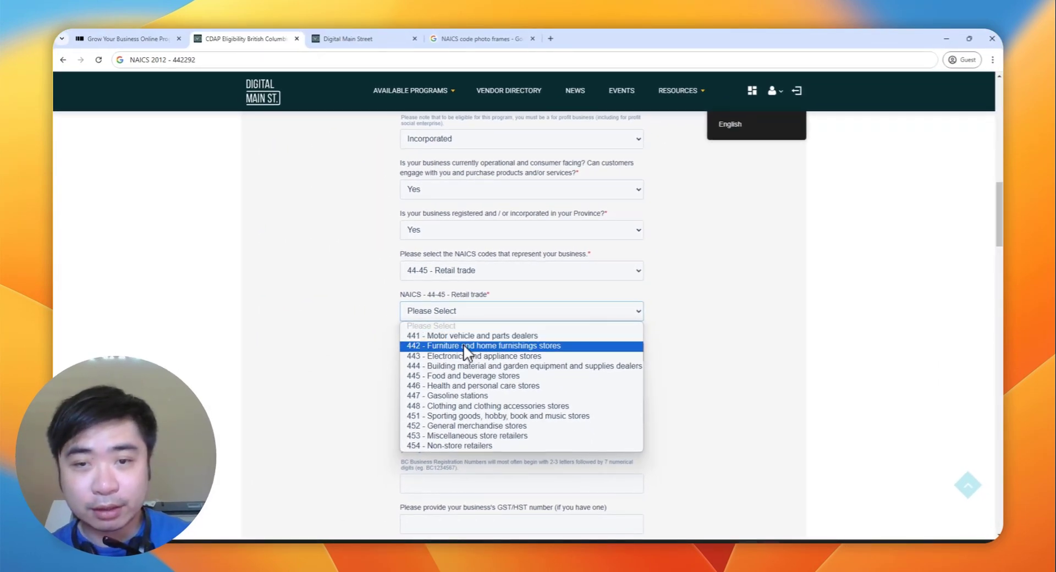
click(451, 345)
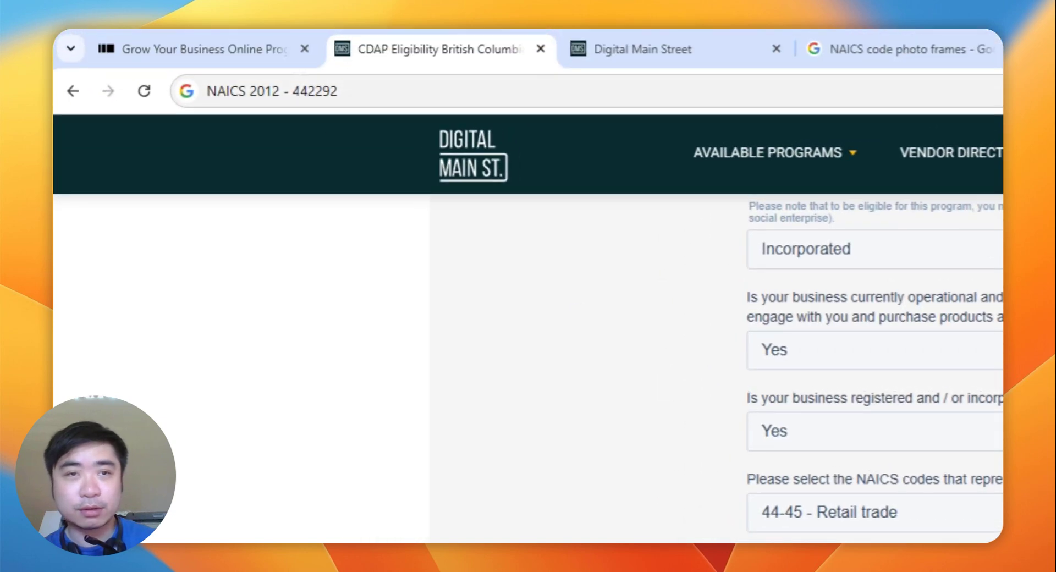
drag(292, 91, 317, 91)
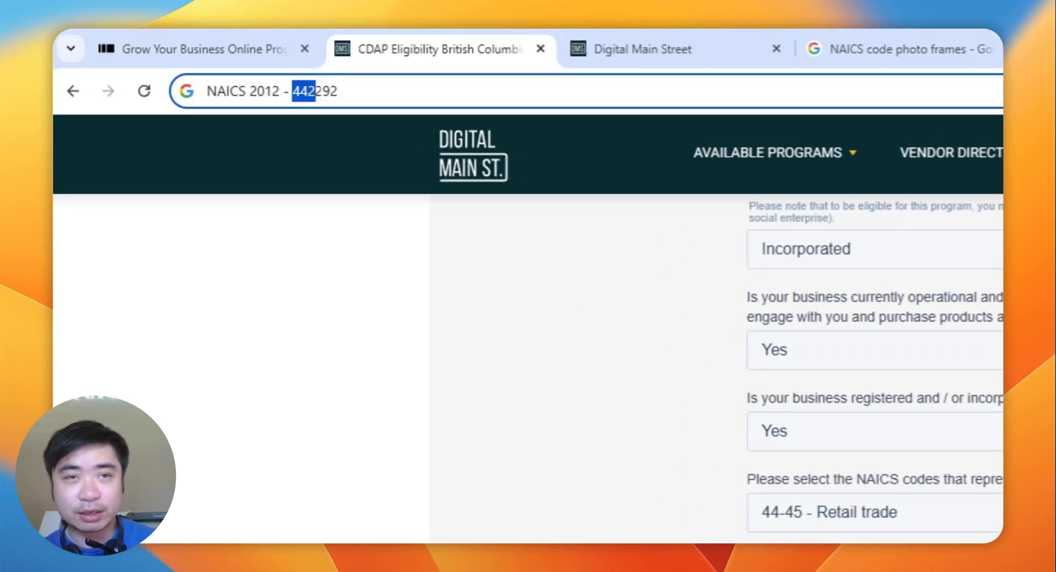
click(852, 44)
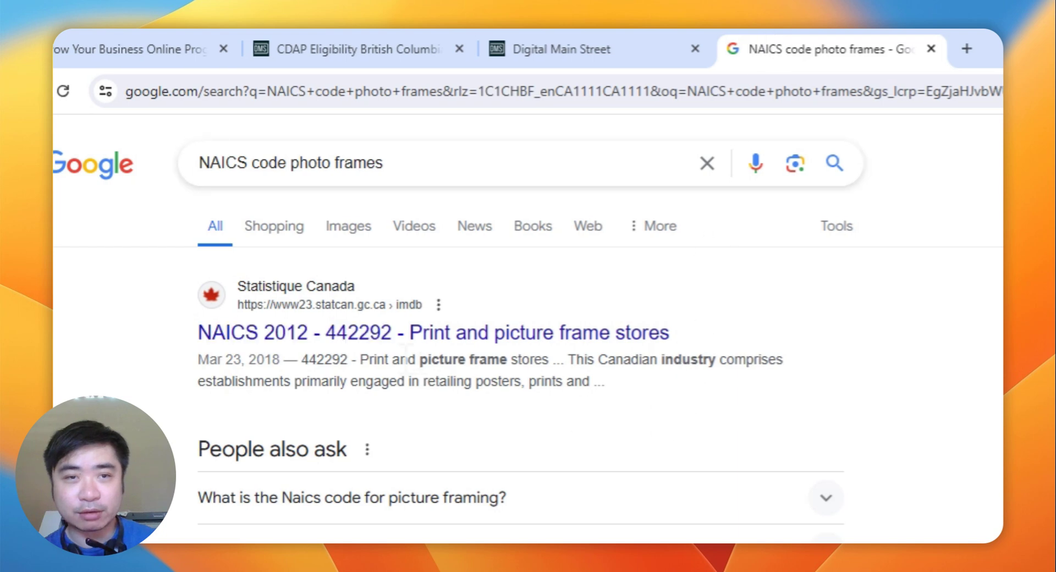
drag(341, 341, 358, 342)
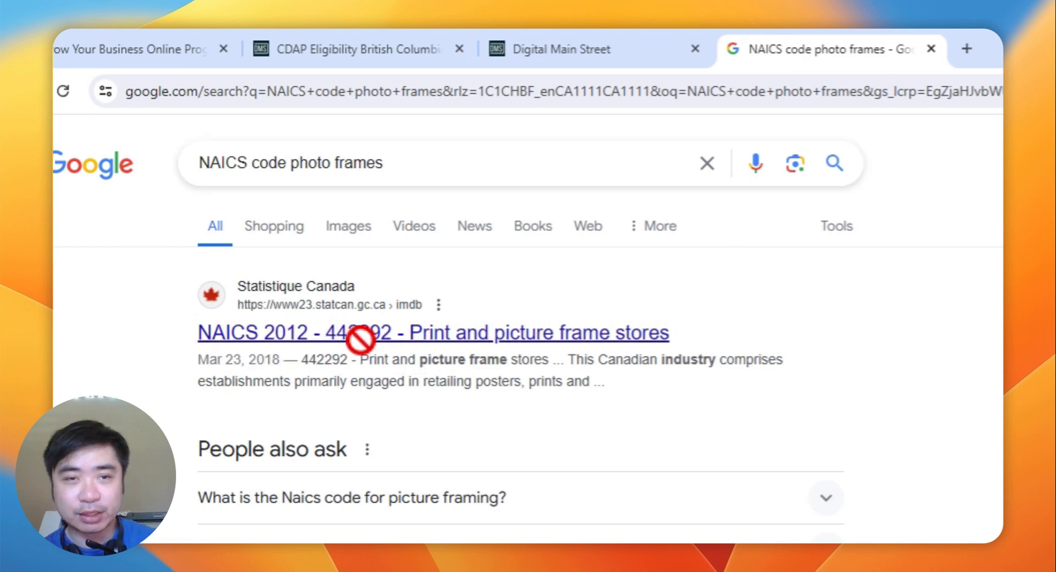
click(561, 49)
click(422, 44)
scroll(735, 301, down, 1)
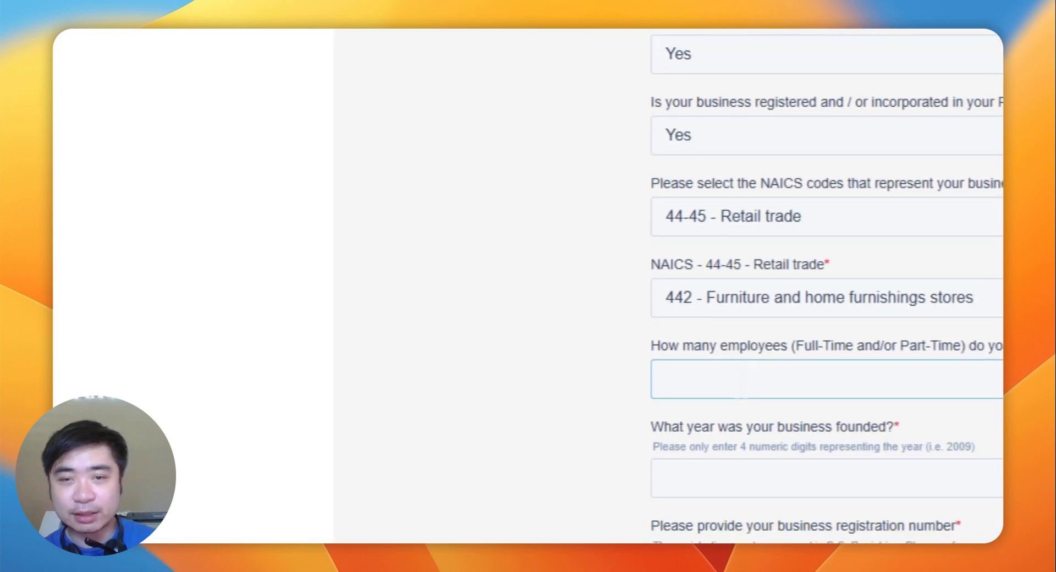
Step: Enter 3 employees and 2000 as the year the business was founded
text(3)
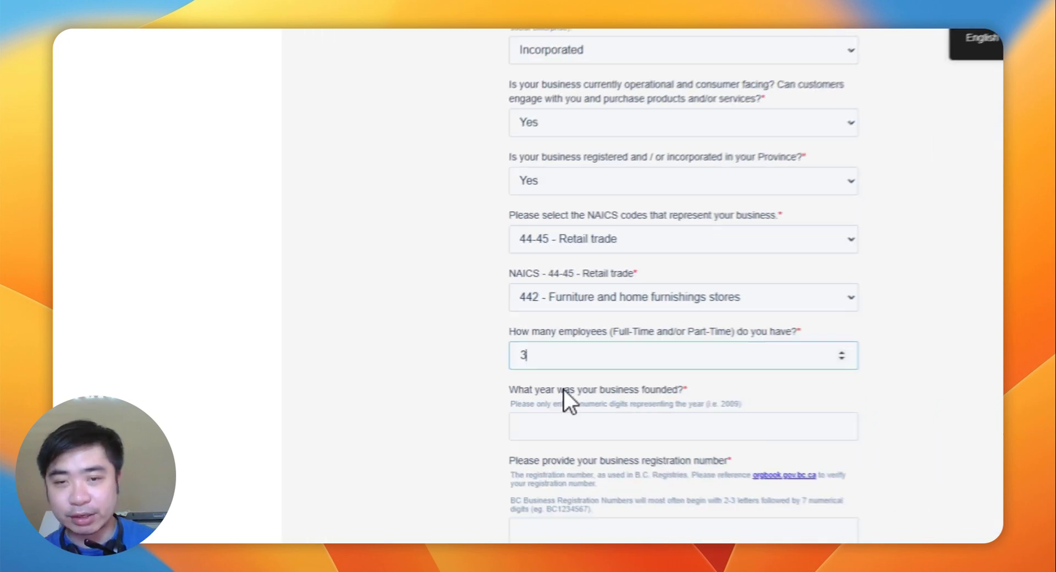
click(731, 479)
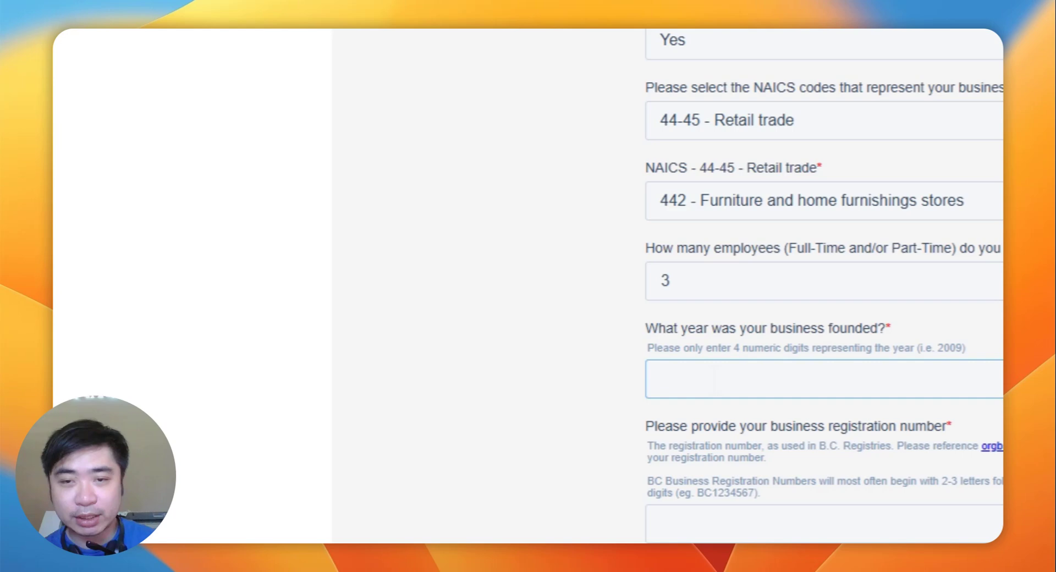
scroll(749, 174, down, 4)
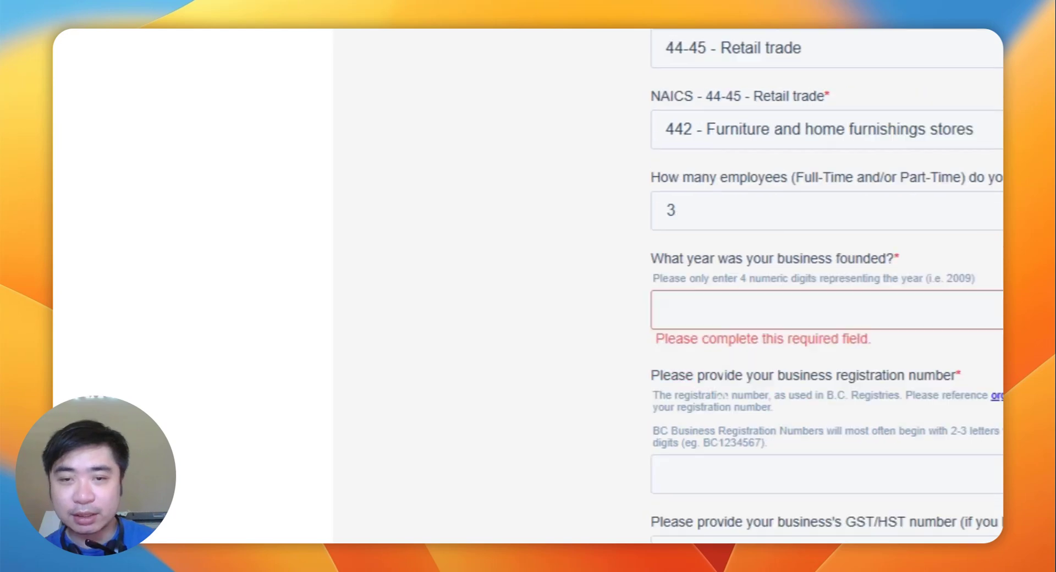
scroll(745, 272, up, 2)
click(745, 272)
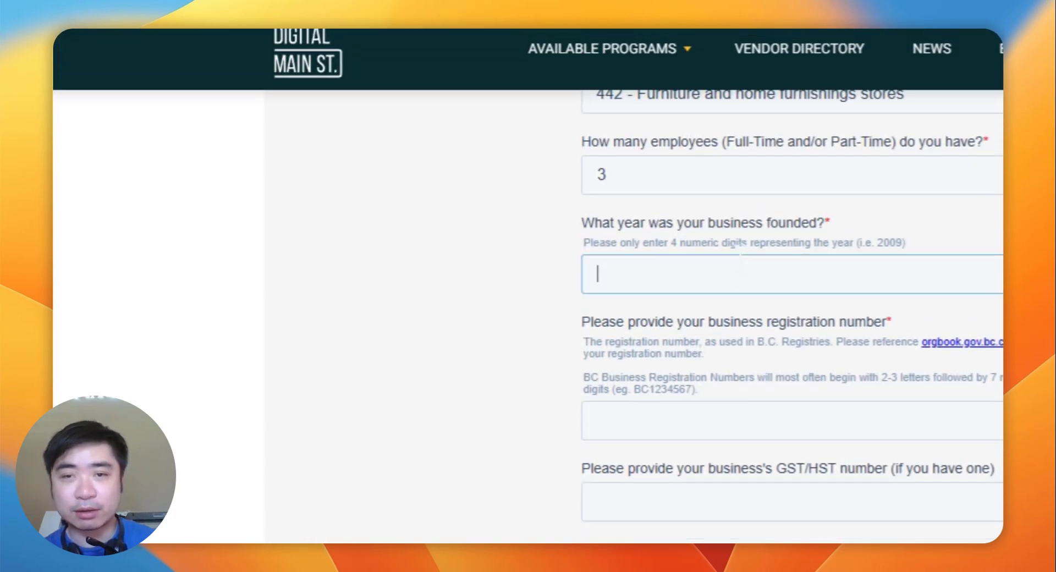
text(200)
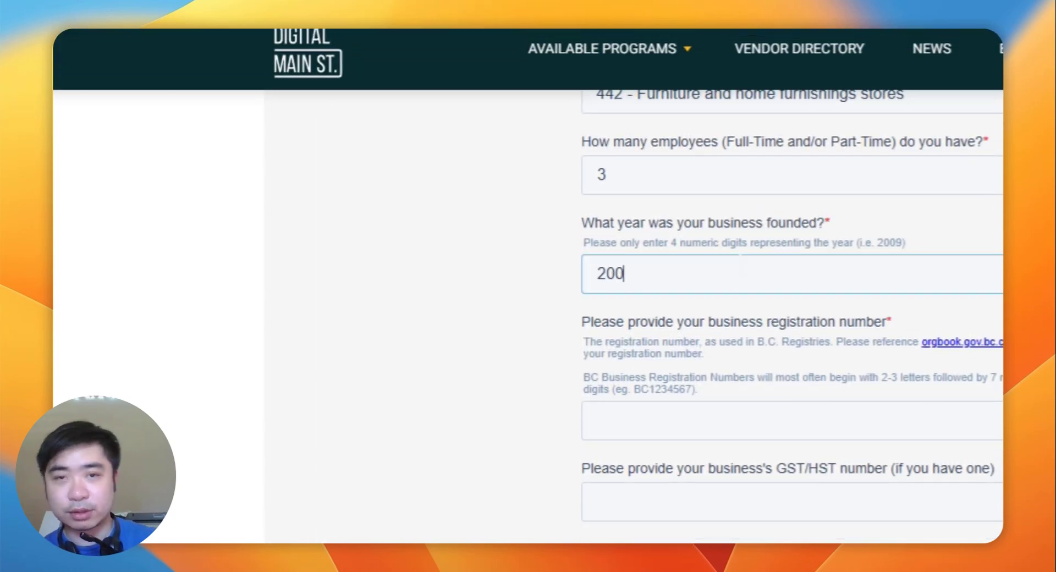
text(0)
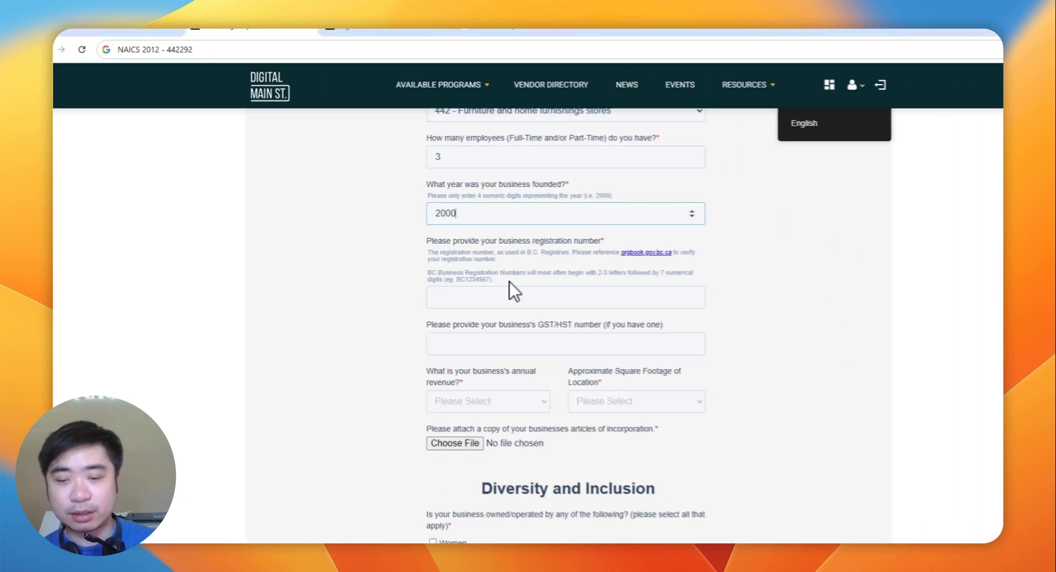
Step: Paste the company's business registration number into the registration number field
click(715, 440)
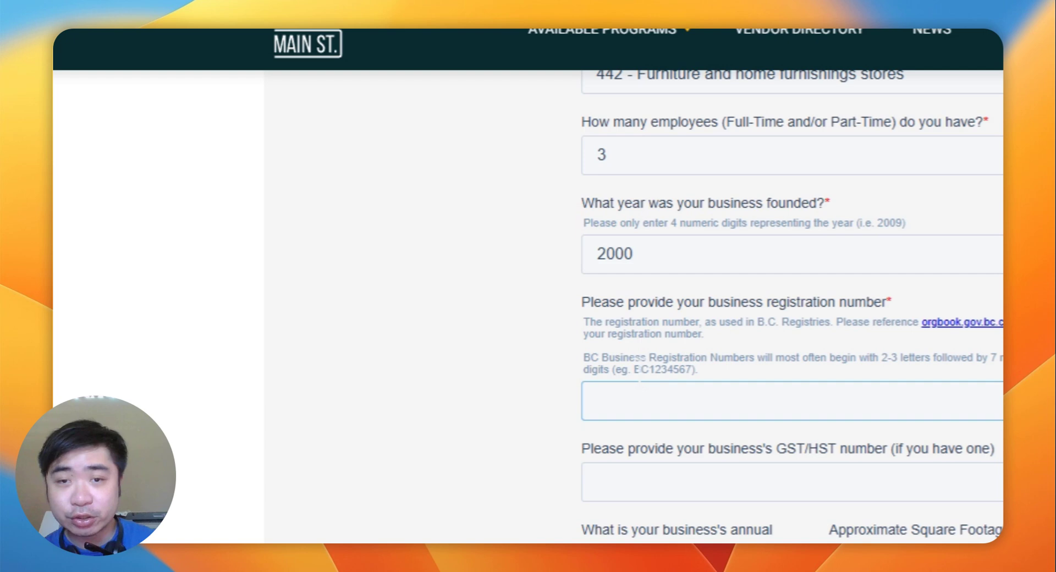
drag(634, 368, 649, 369)
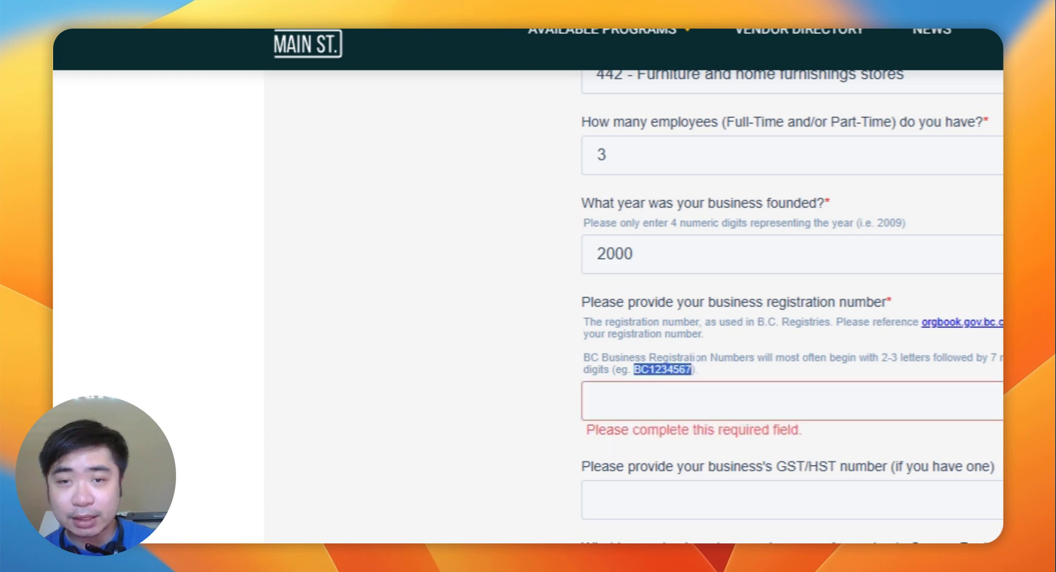
scroll(695, 320, down, 3)
click(687, 217)
text(BC1234567)
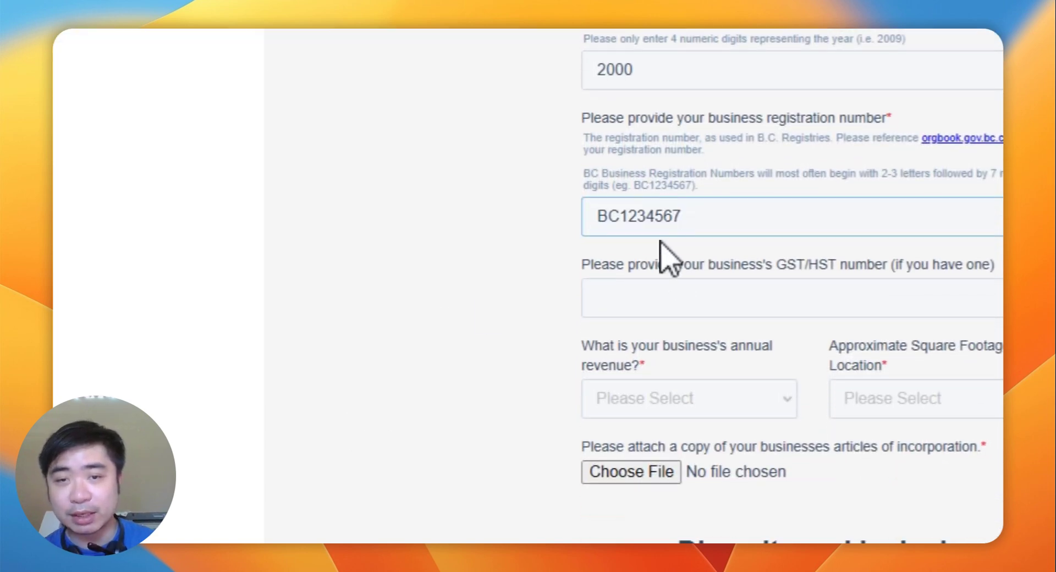
double_click(653, 216)
scroll(495, 283, up, 10)
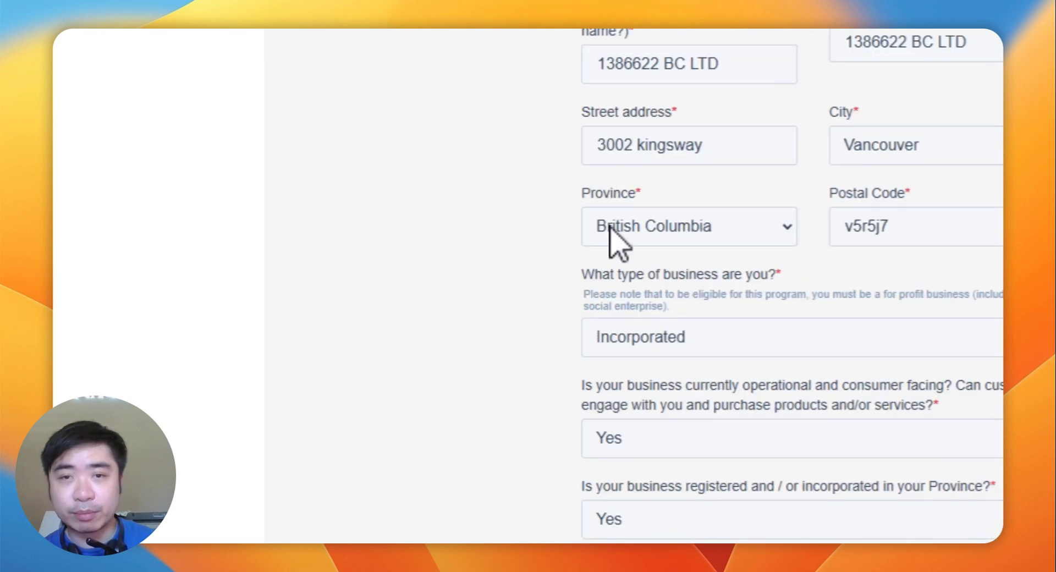
scroll(613, 242, up, 3)
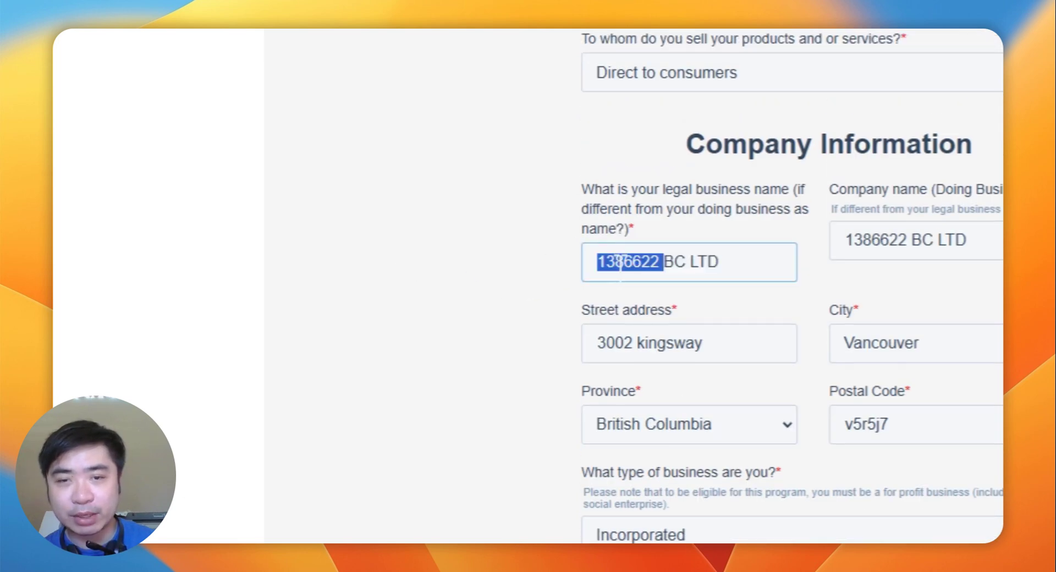
scroll(604, 405, down, 15)
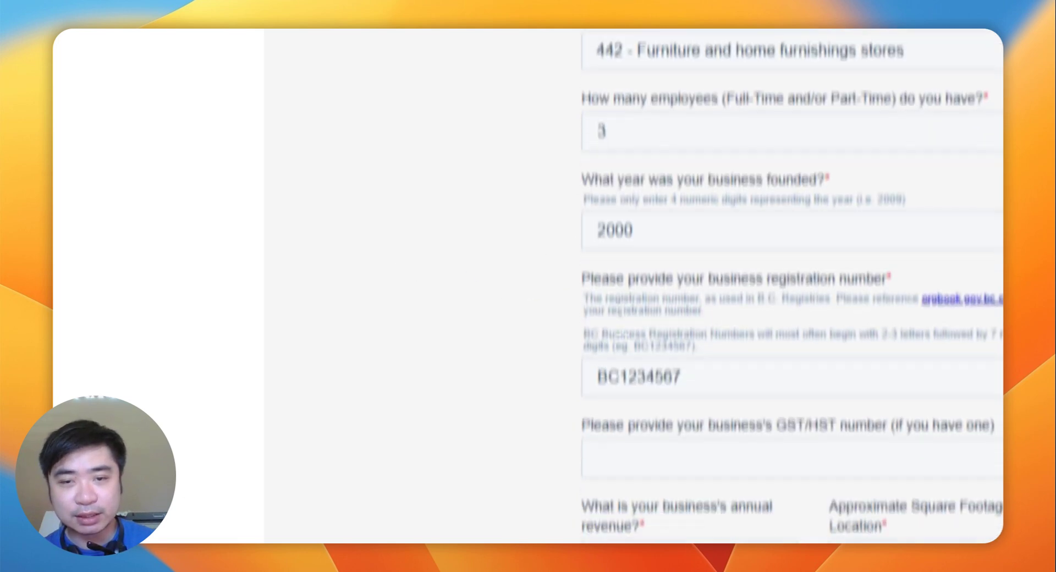
double_click(629, 309)
Step: Add the BC prefix to the registration number and leave the GST/HST number blank
scroll(506, 329, down, 1)
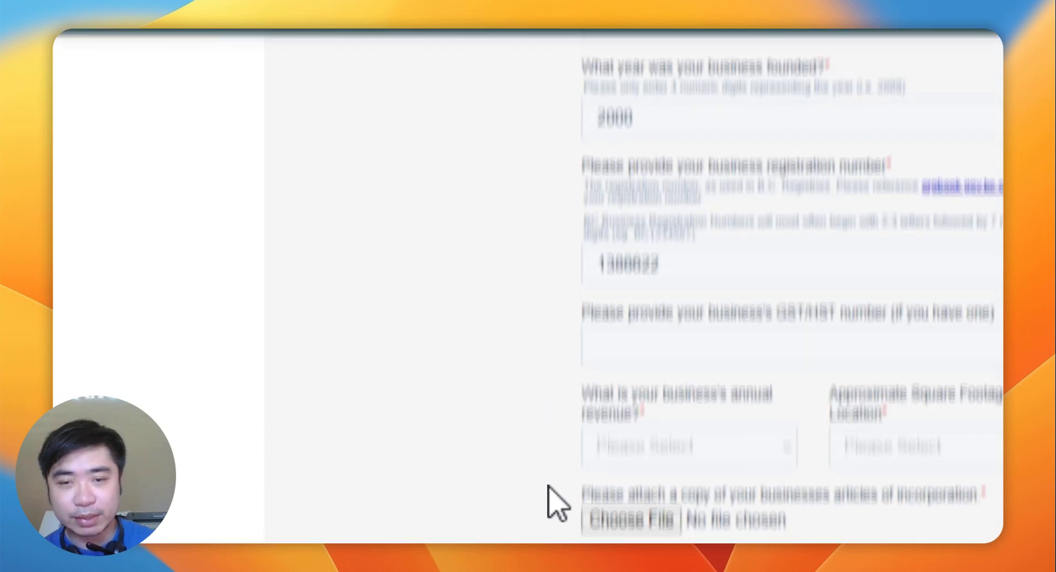
scroll(549, 502, up, 3)
click(597, 396)
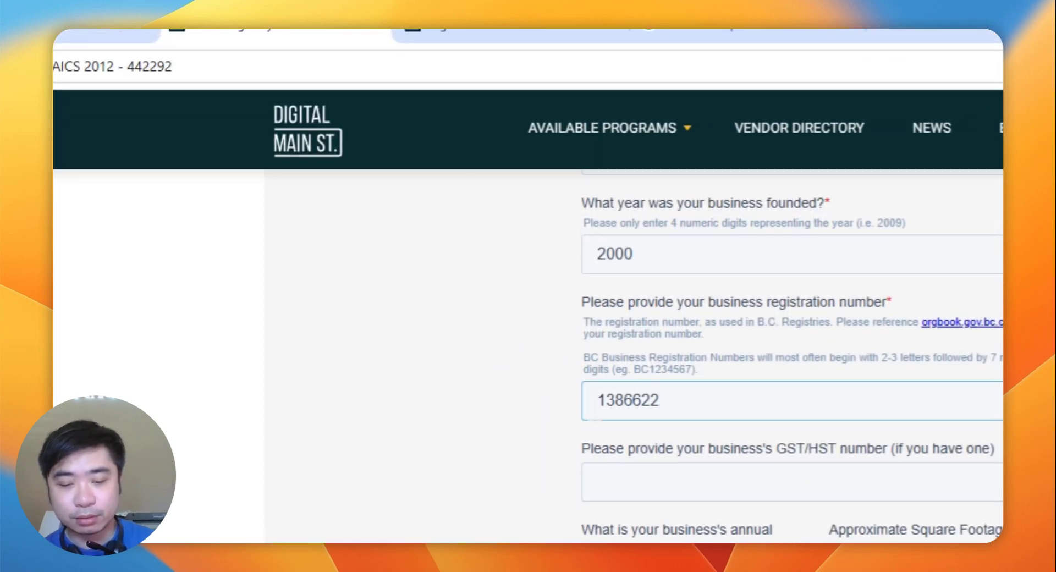
click(858, 476)
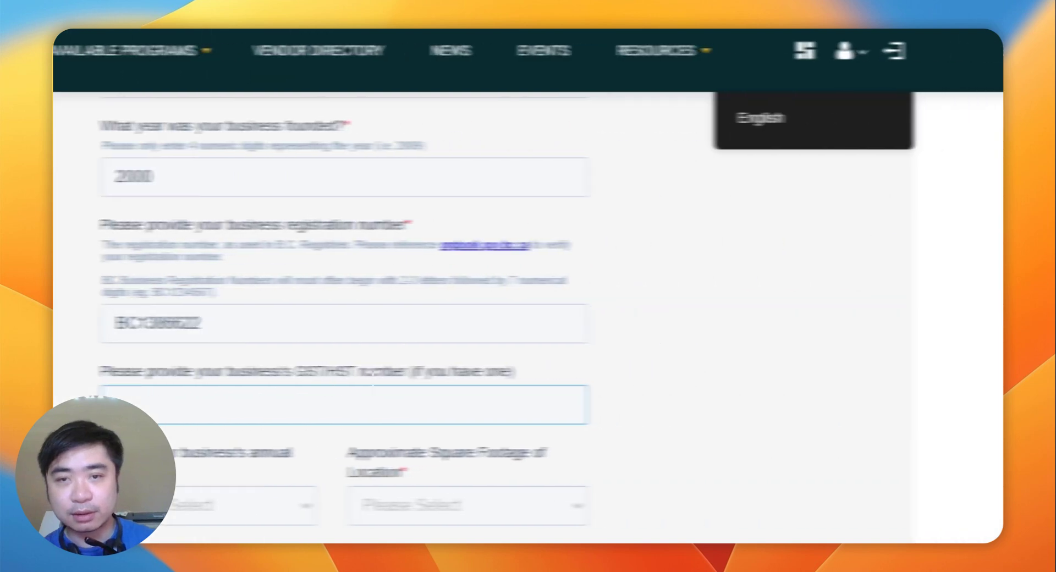
triple_click(302, 373)
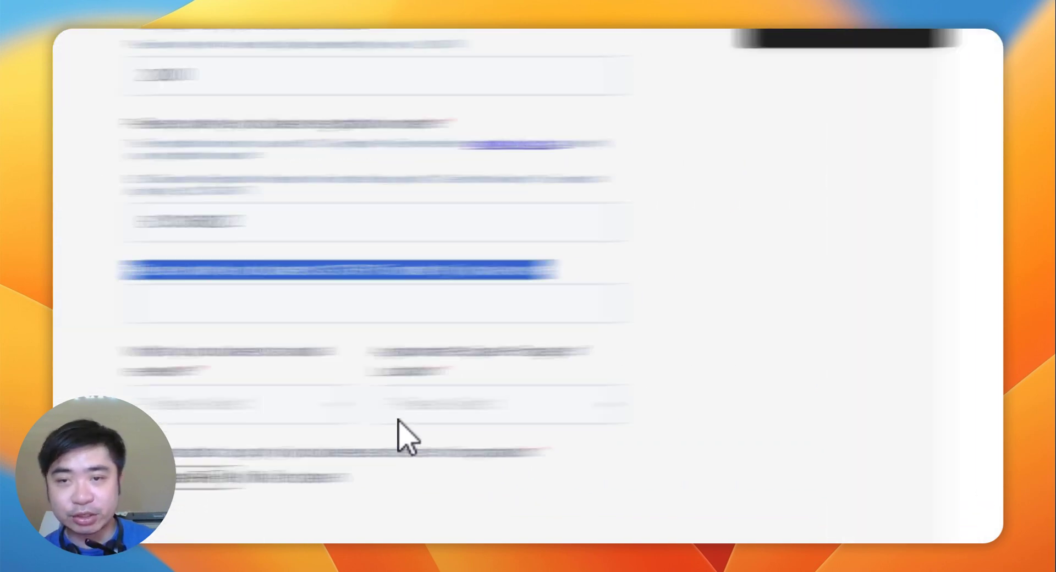
Step: Set annual revenue to Up to $500,000 and location size to 500 - 1000 Square Ft
click(739, 387)
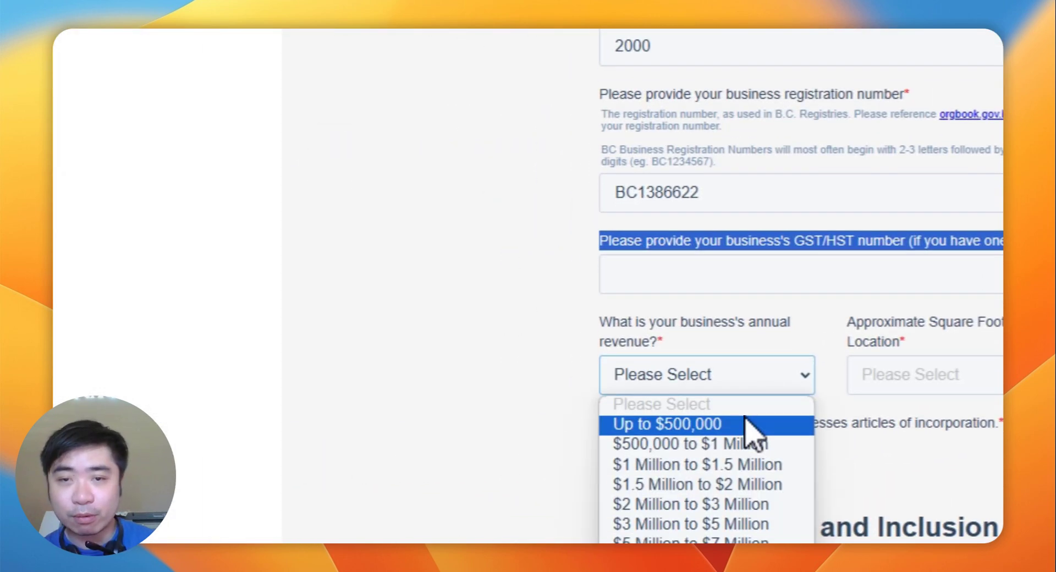
click(754, 423)
click(965, 372)
click(943, 434)
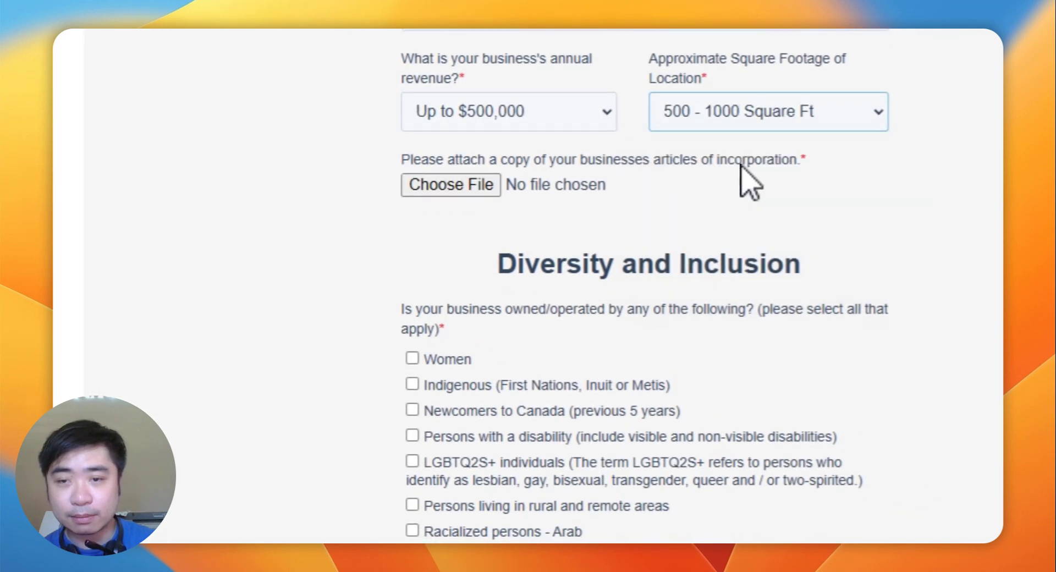
Step: Open the articles of incorporation file picker and cancel without attaching a file
scroll(740, 163, up, 4)
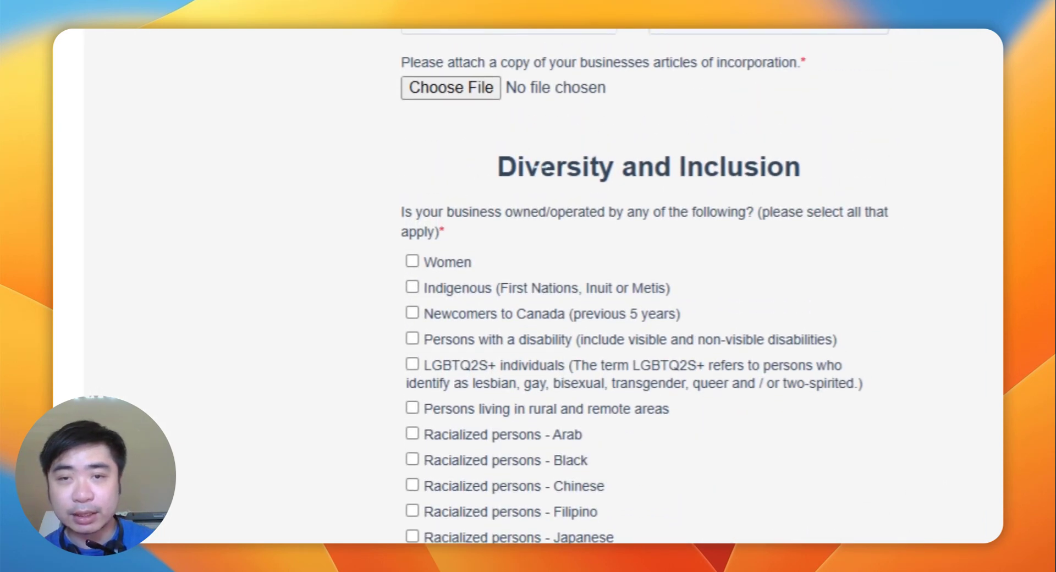
scroll(622, 233, up, 4)
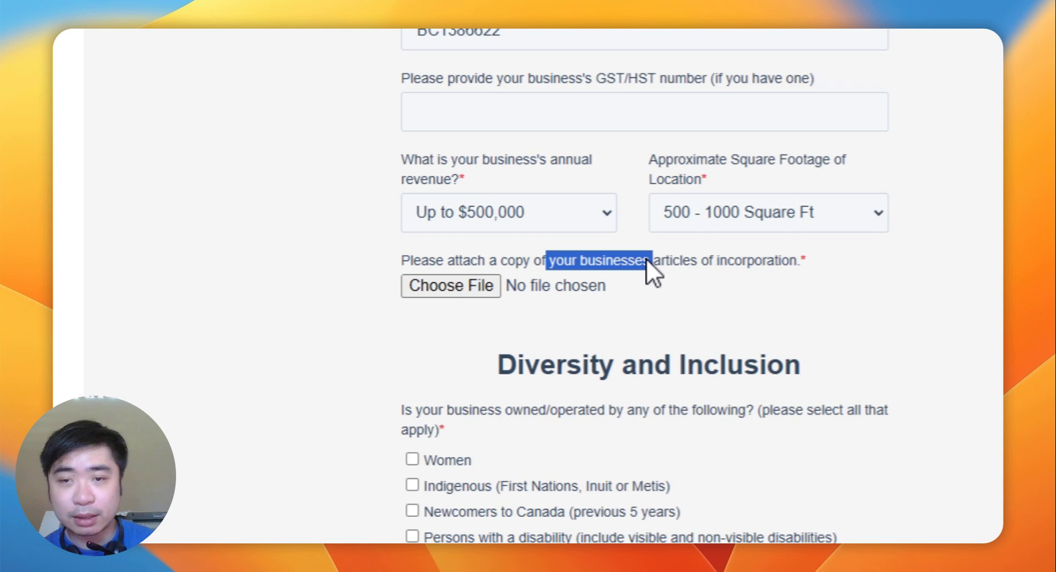
drag(645, 258, 667, 270)
click(737, 263)
click(601, 261)
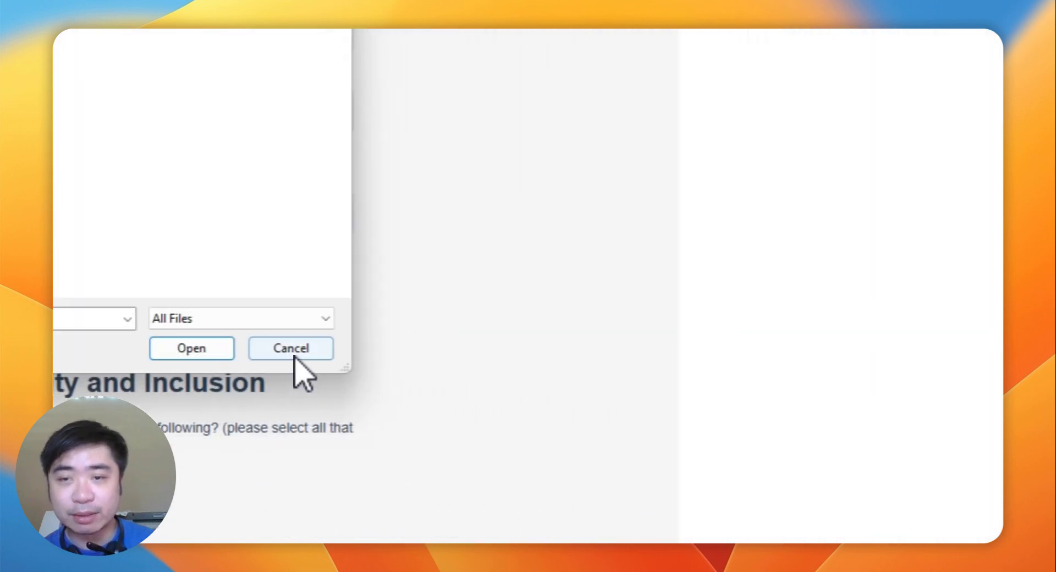
click(293, 352)
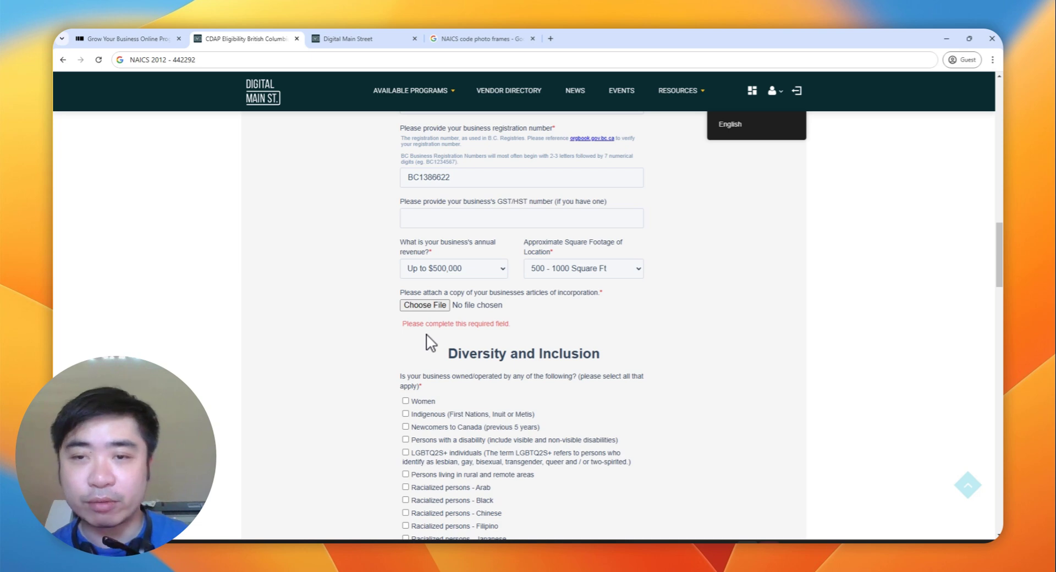
Step: Tick the payroll, under-80-weeks, CRA notice and None of the above eligibility options
scroll(424, 252, down, 3)
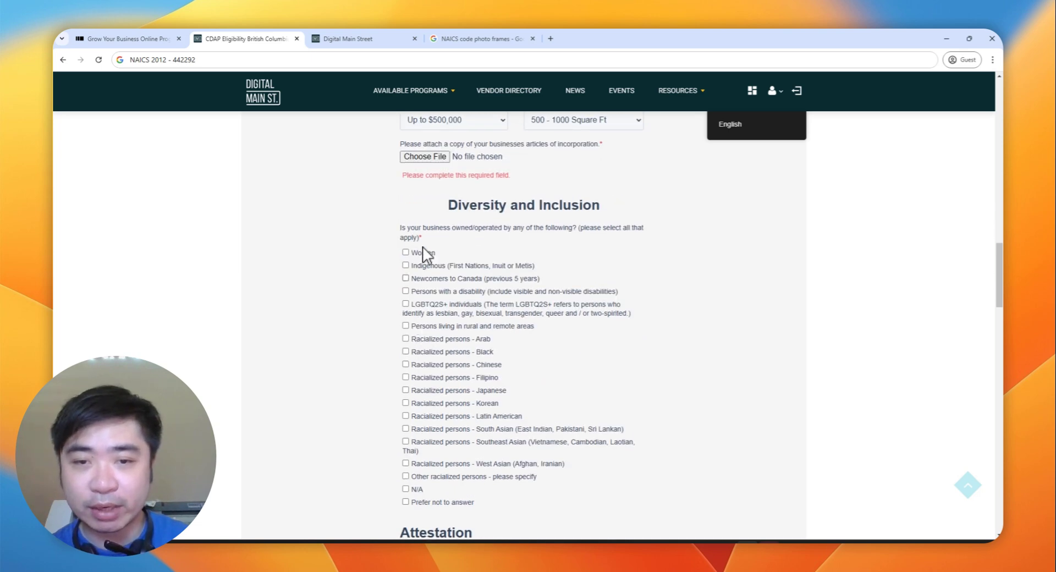
scroll(468, 303, down, 8)
scroll(423, 280, down, 3)
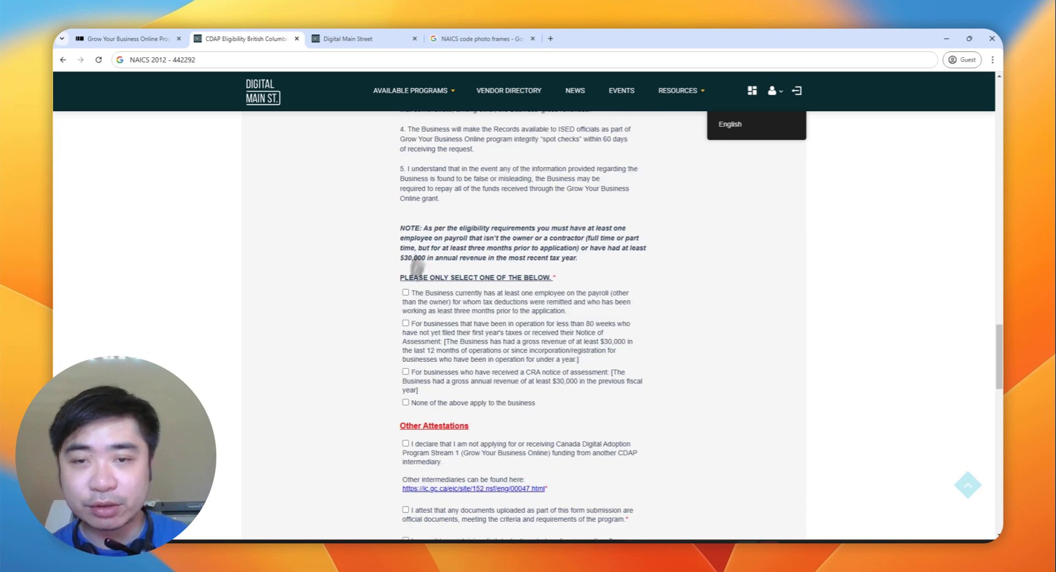
click(404, 297)
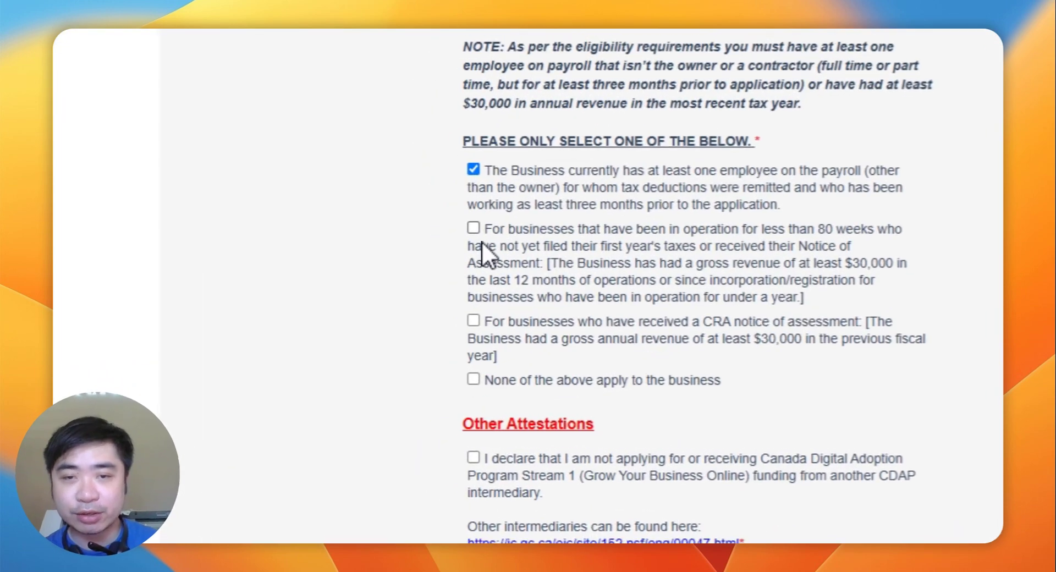
click(481, 243)
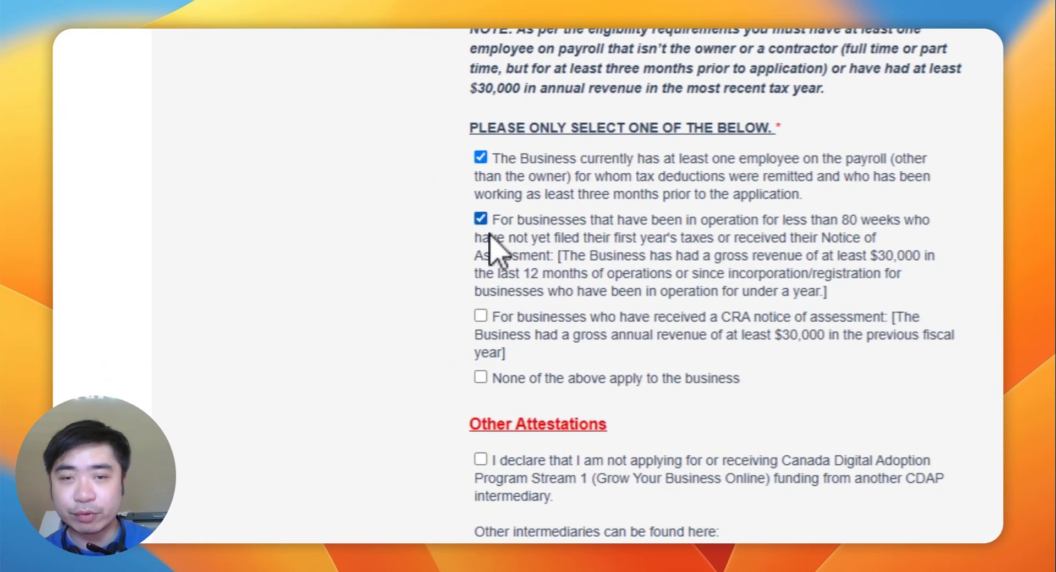
click(498, 315)
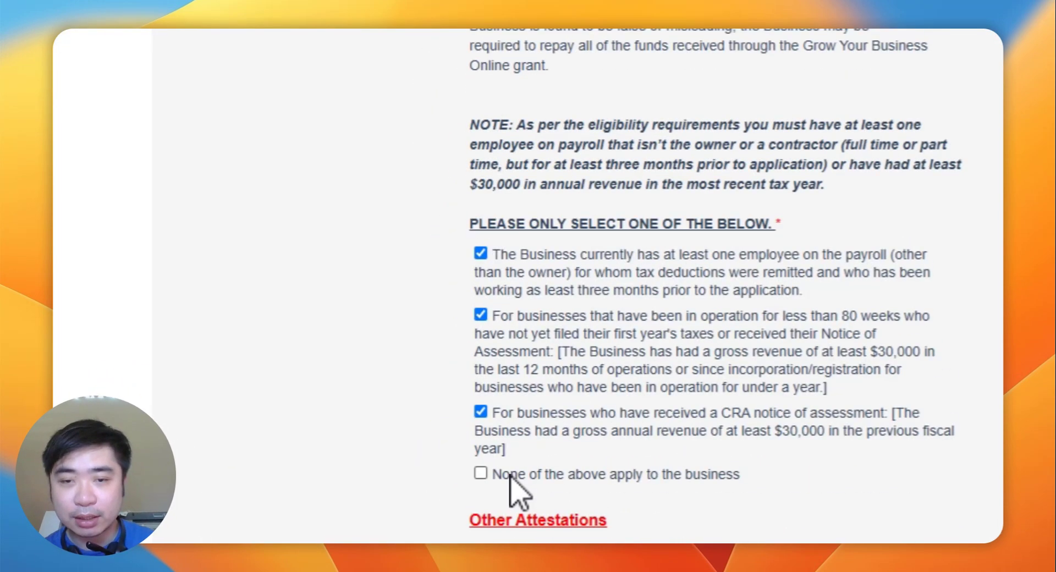
click(489, 331)
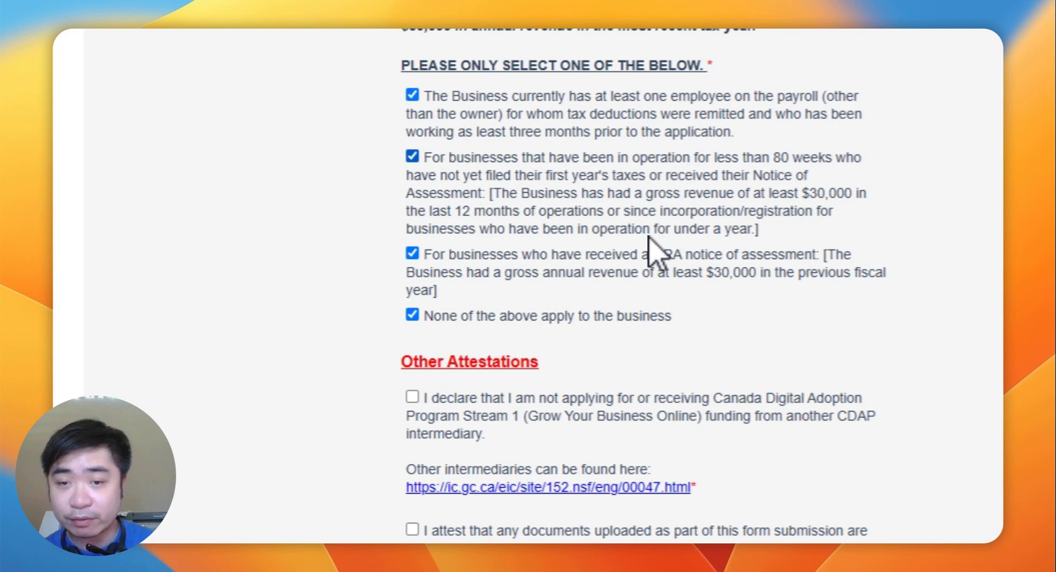
Step: Untick the eligibility options, leaving only the CRA notice of assessment checked
click(633, 192)
click(623, 177)
click(601, 130)
click(601, 195)
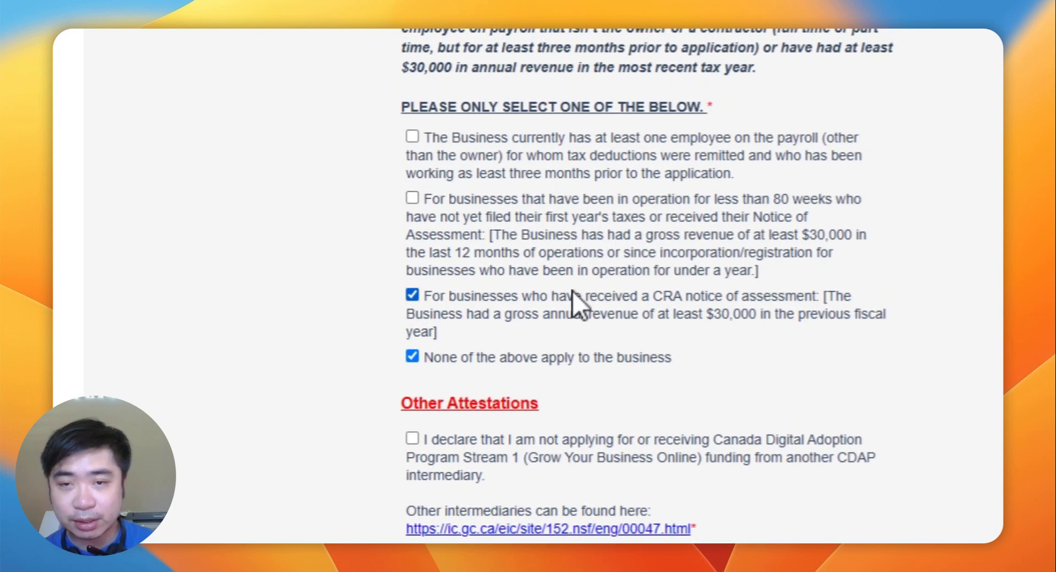
click(572, 258)
click(531, 307)
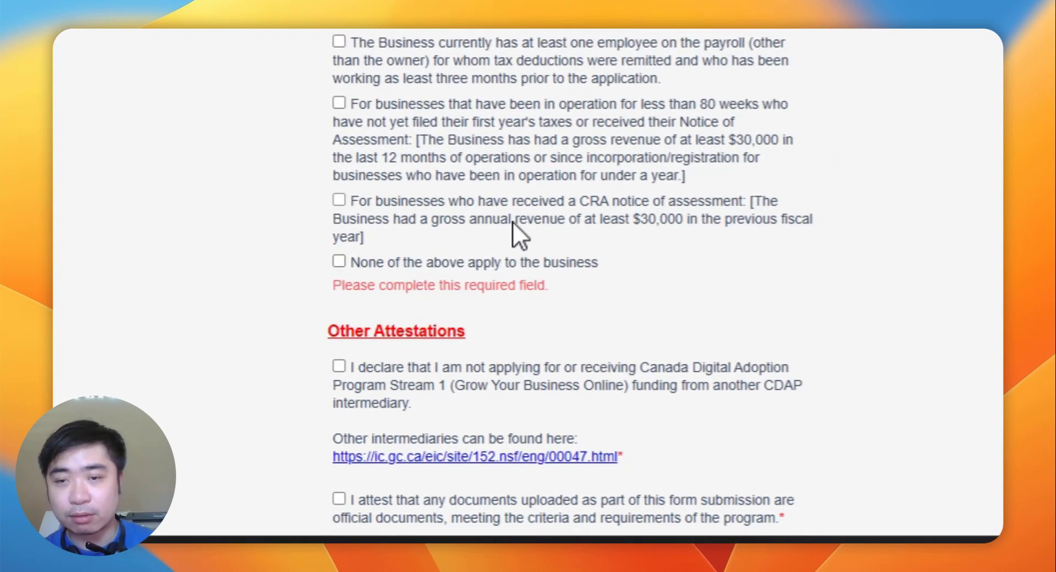
click(543, 263)
click(512, 234)
click(463, 231)
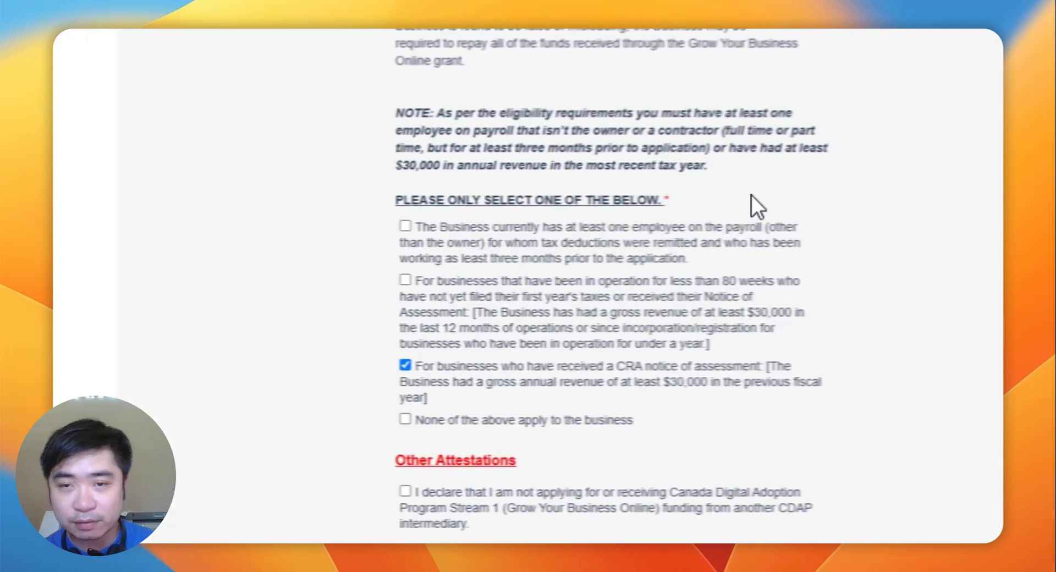
Step: Highlight the select-only-one instruction and keep the CRA notice of assessment option ticked
drag(763, 174, 655, 171)
drag(565, 174, 370, 170)
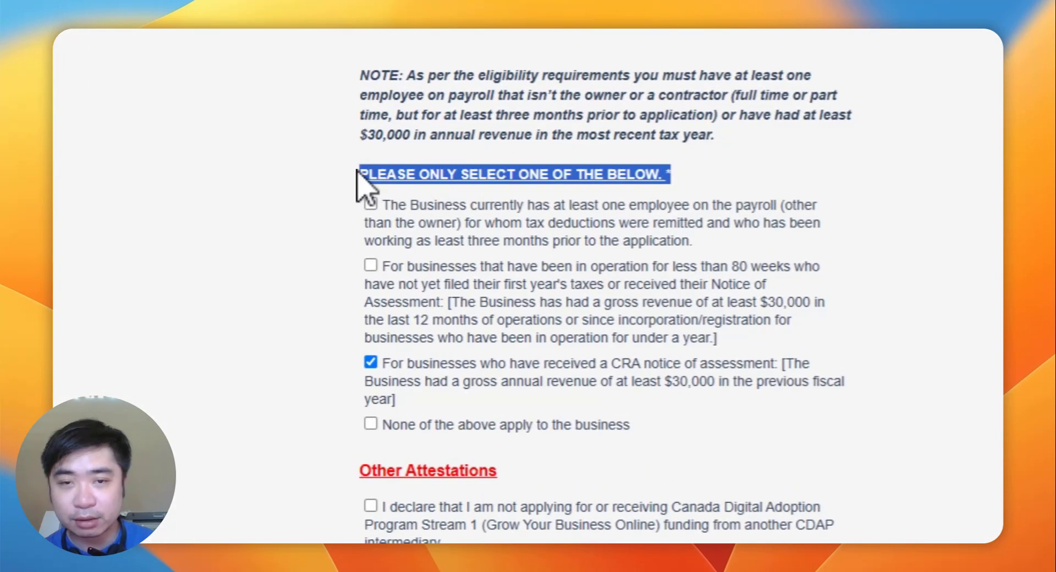
scroll(390, 219, down, 2)
click(409, 254)
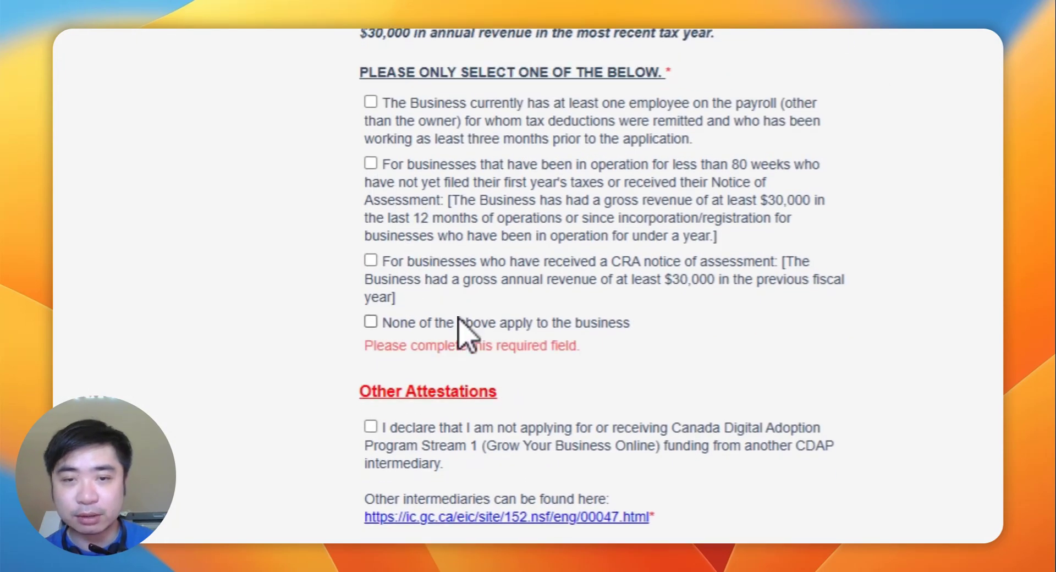
scroll(448, 370, down, 4)
scroll(390, 175, up, 2)
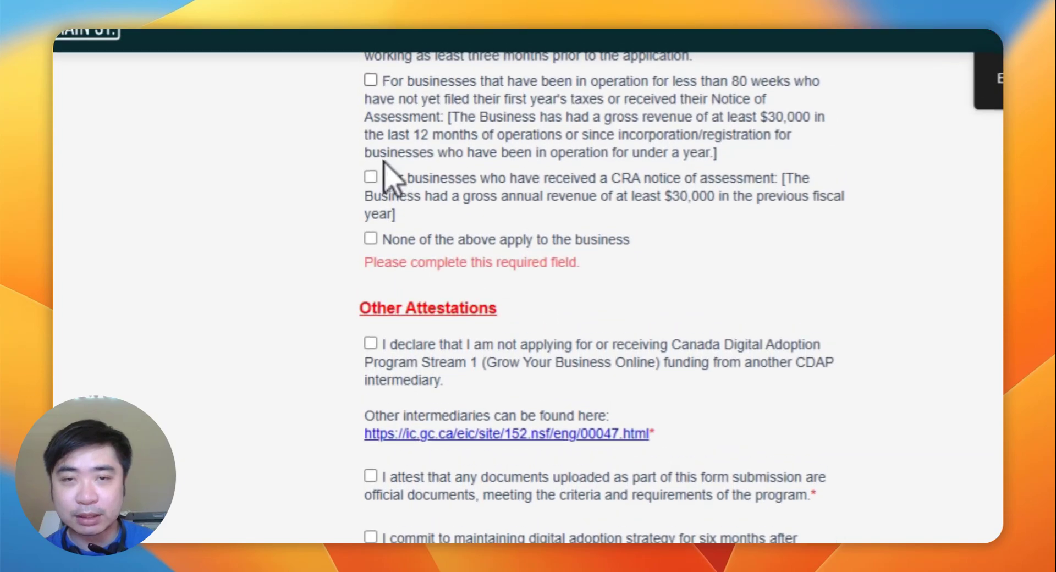
click(386, 177)
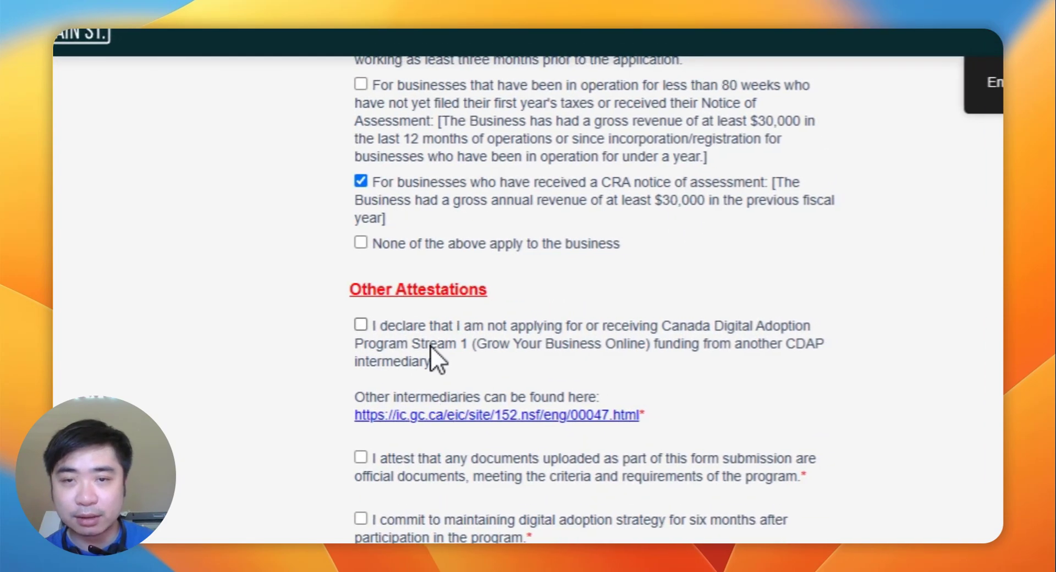
Step: Tick the no-other-funding, official-documents and accuracy attestations plus Small Business BC consent
click(430, 346)
scroll(435, 358, down, 2)
click(435, 369)
scroll(432, 302, down, 3)
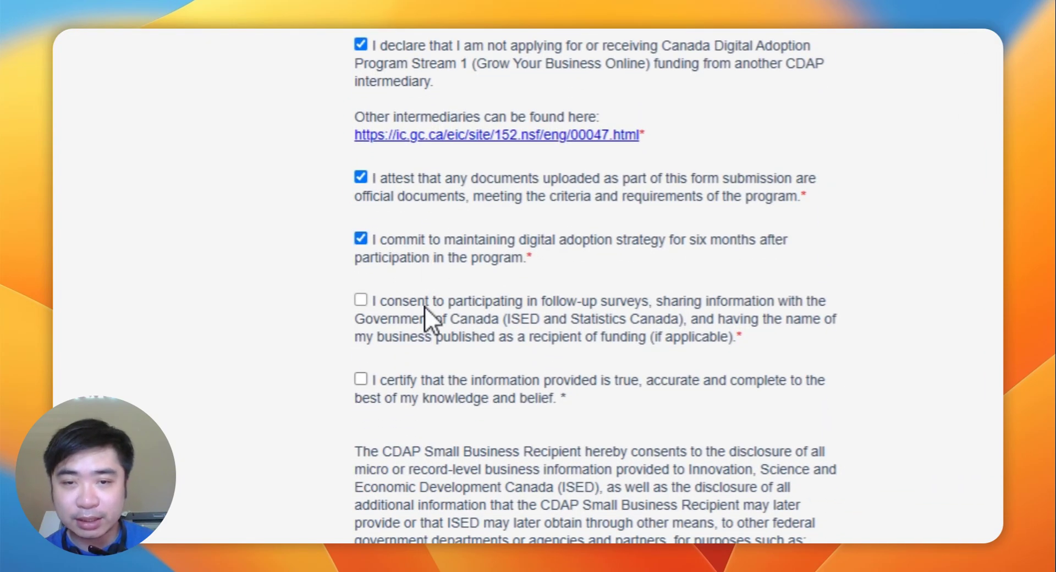
click(429, 379)
scroll(448, 431, down, 10)
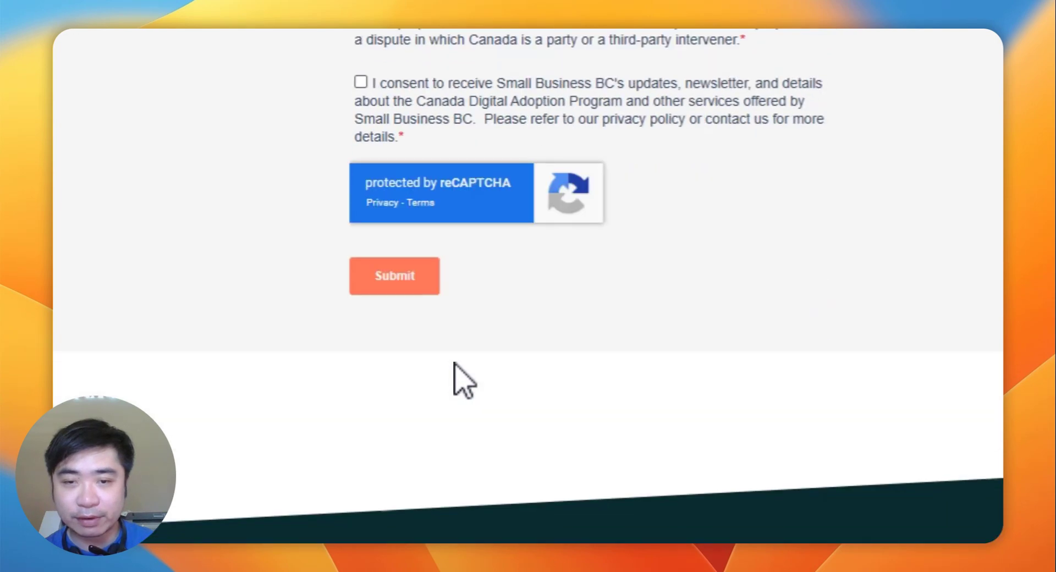
scroll(415, 184, up, 1)
click(360, 144)
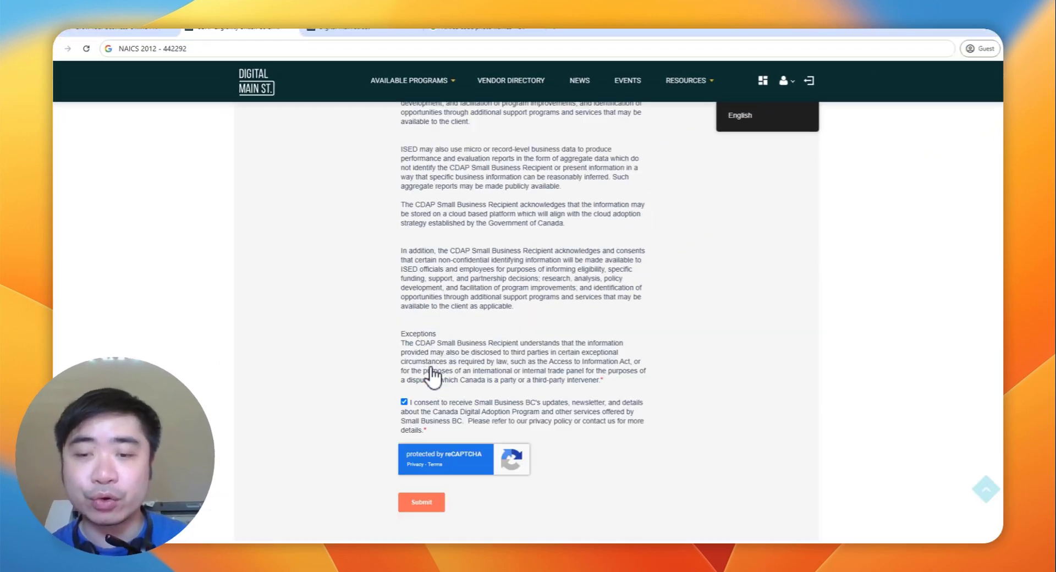
scroll(434, 369, up, 8)
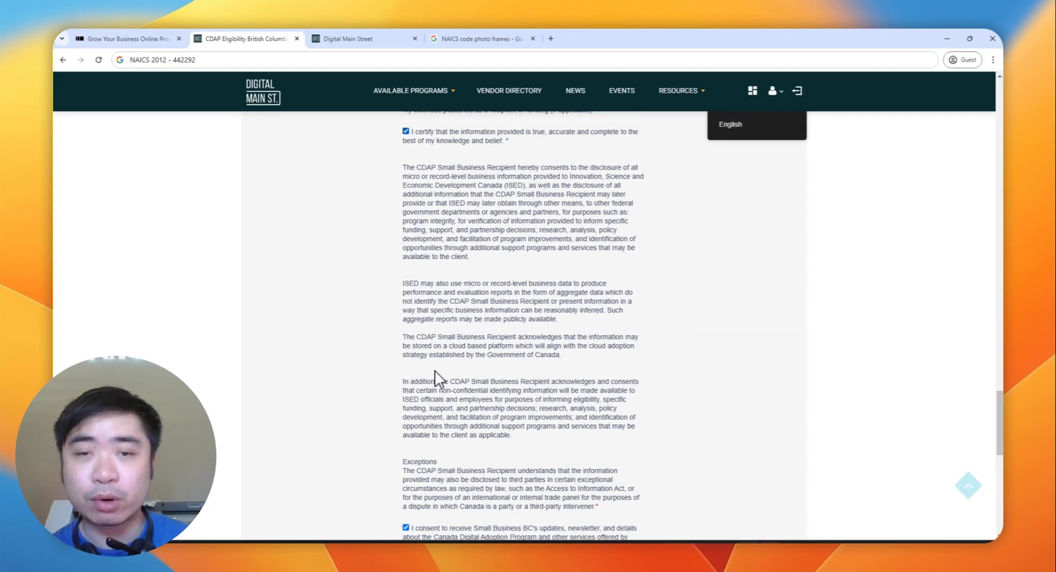
scroll(440, 373, up, 20)
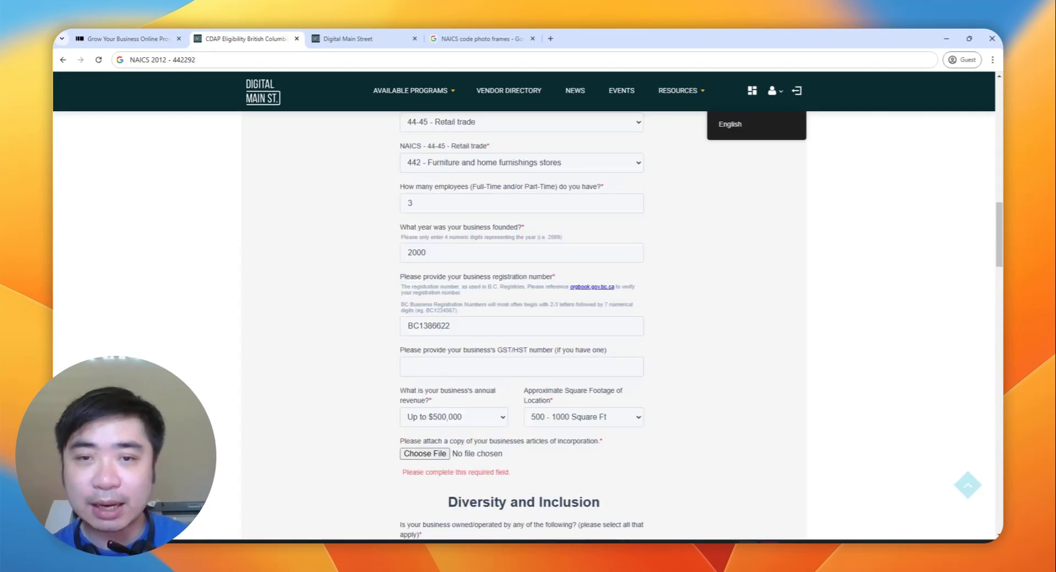
scroll(549, 275, up, 15)
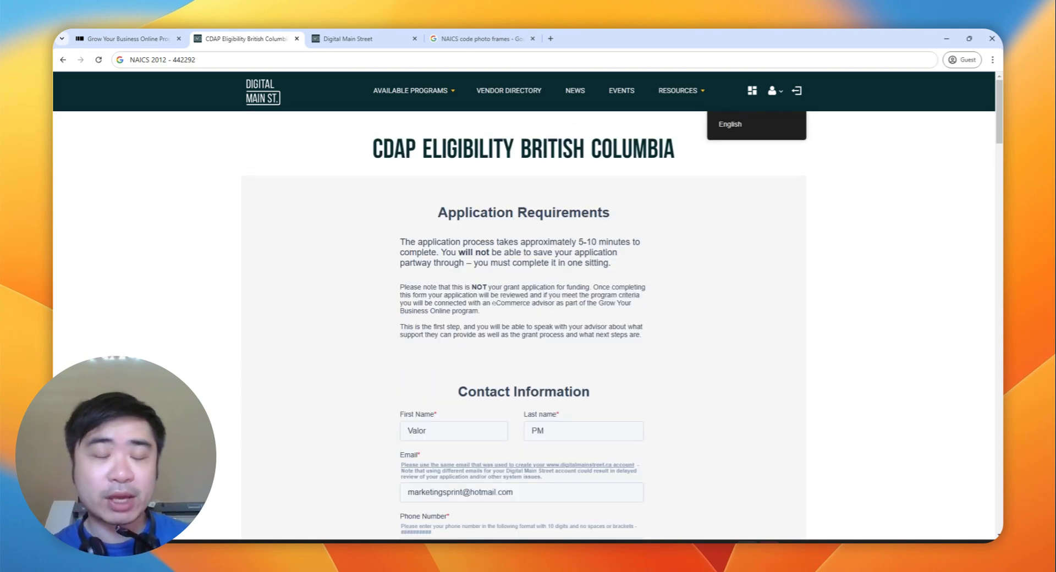
scroll(508, 238, down, 3)
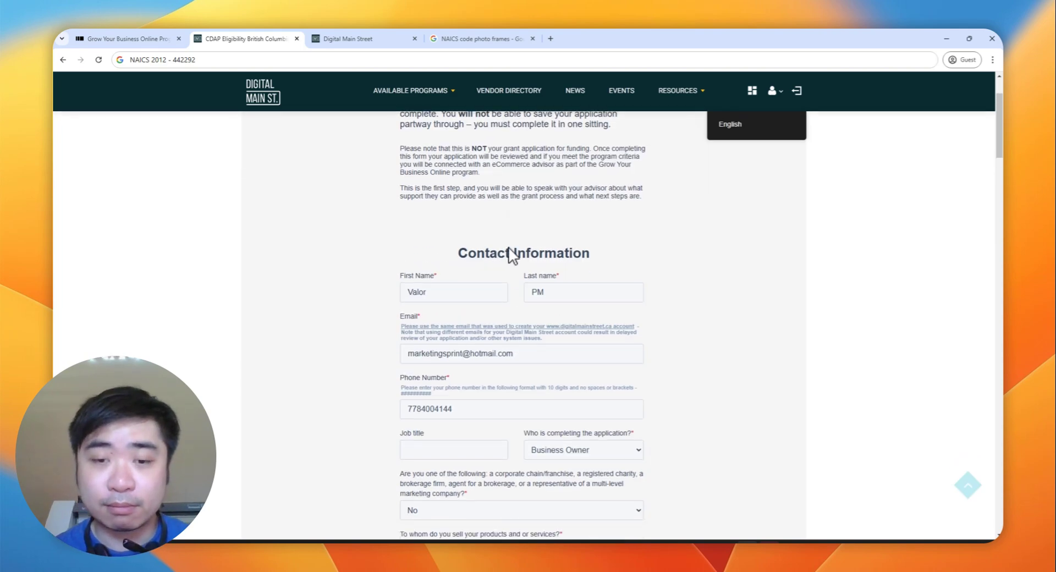
drag(514, 354, 344, 362)
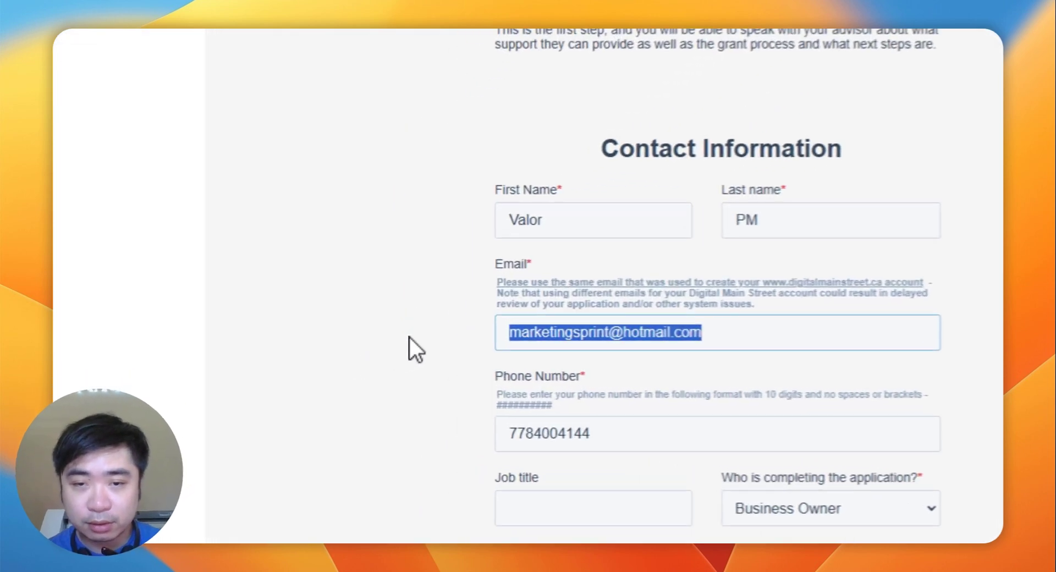
triple_click(648, 328)
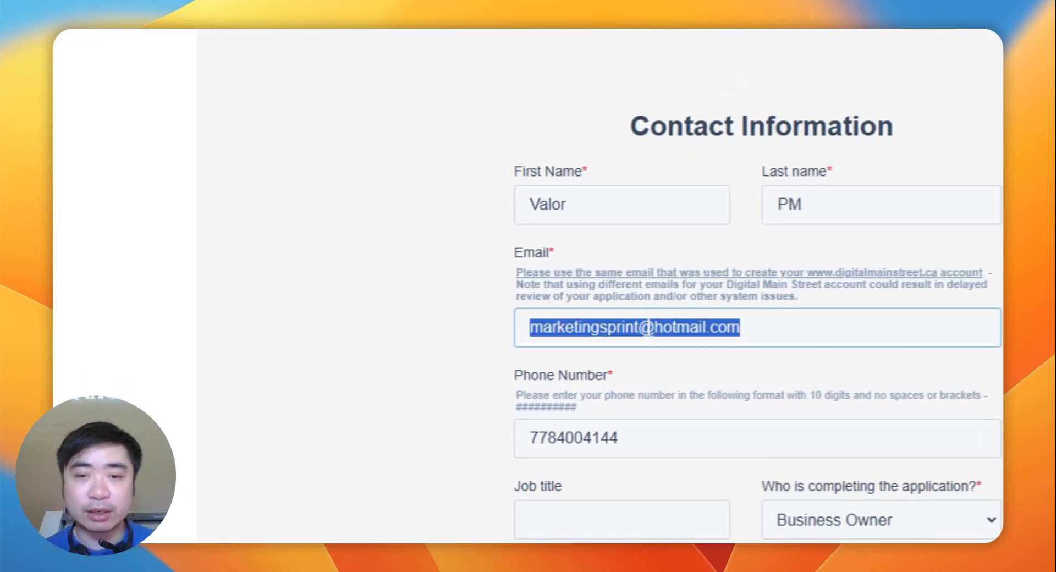